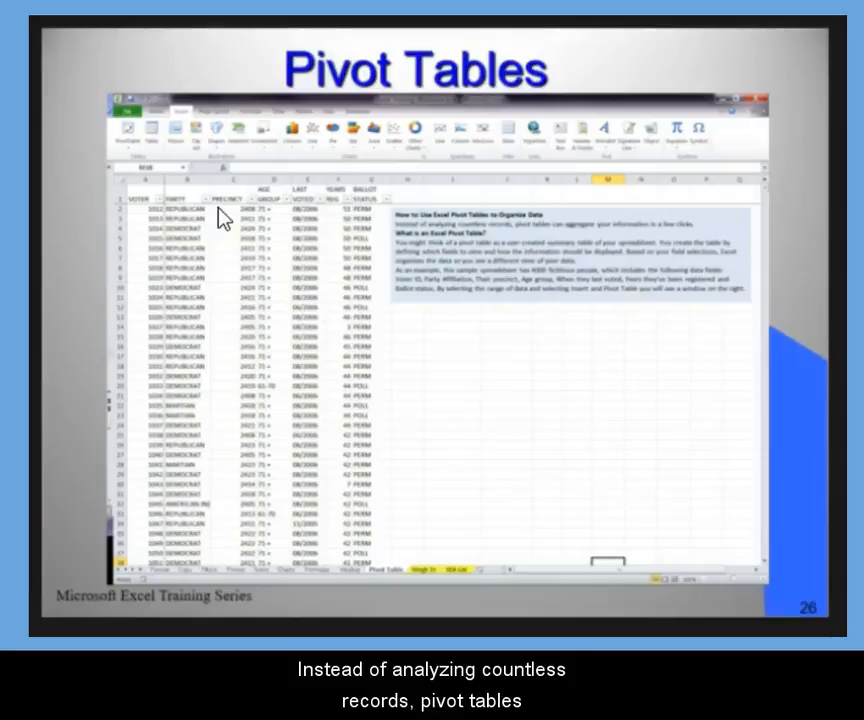
left_click(632, 337)
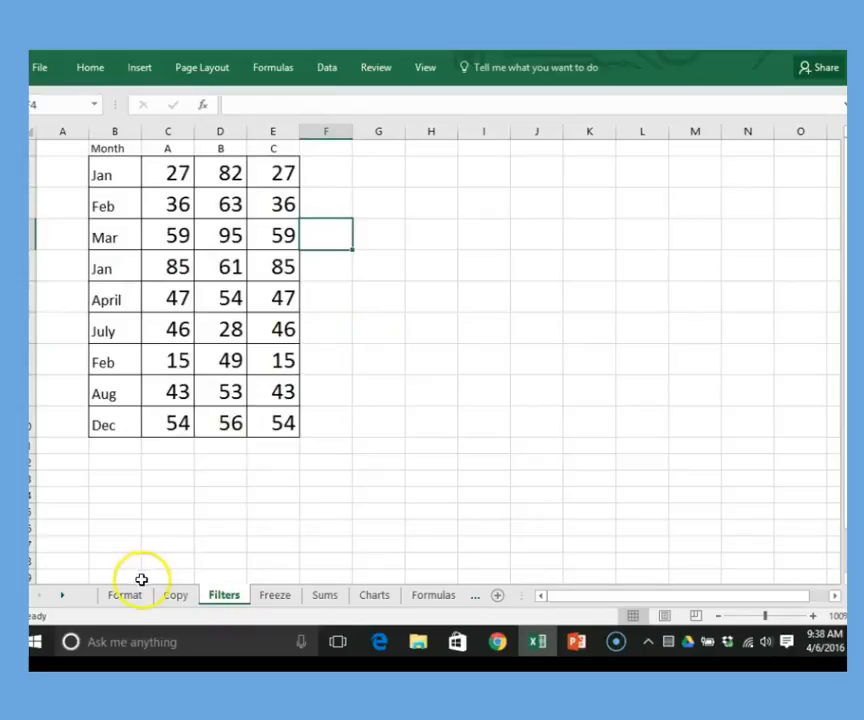
Add filters to the header cells Month, A, B and C in B1:E1 of the Filters sheet.
left_click(112, 148)
left_click_drag(114, 149, 253, 148)
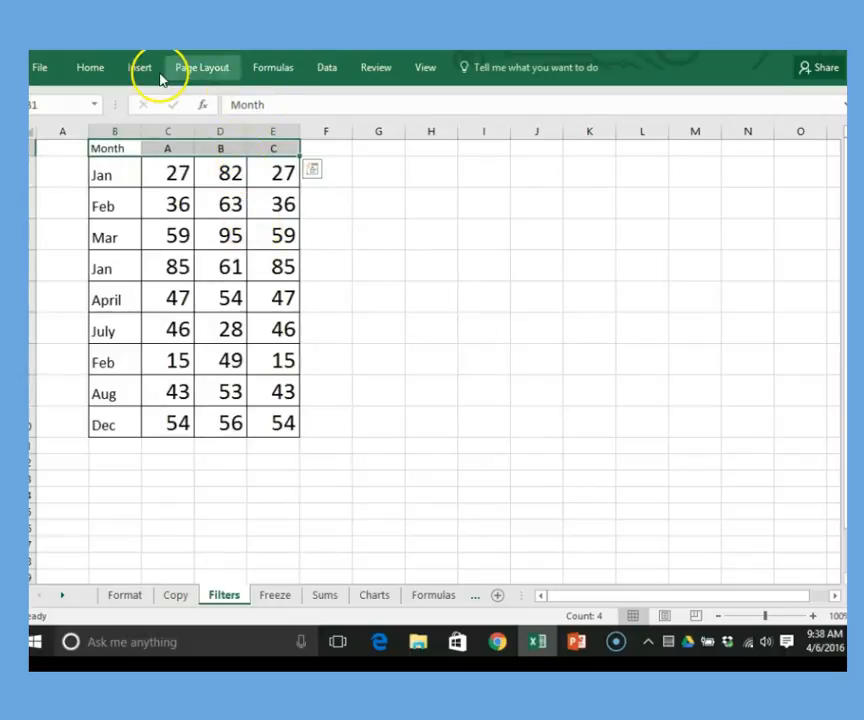
left_click(345, 68)
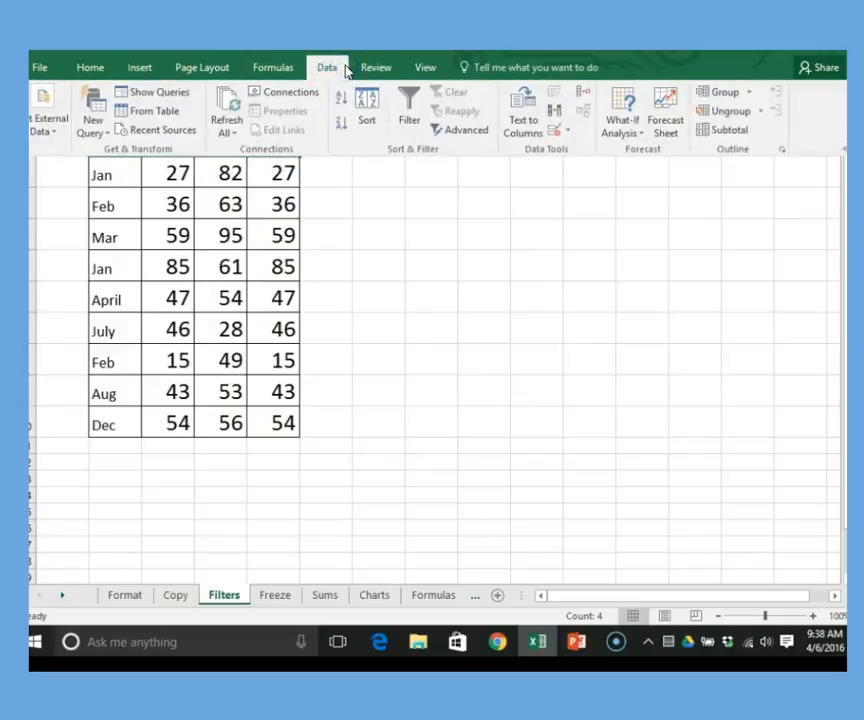
left_click(412, 104)
left_click(360, 329)
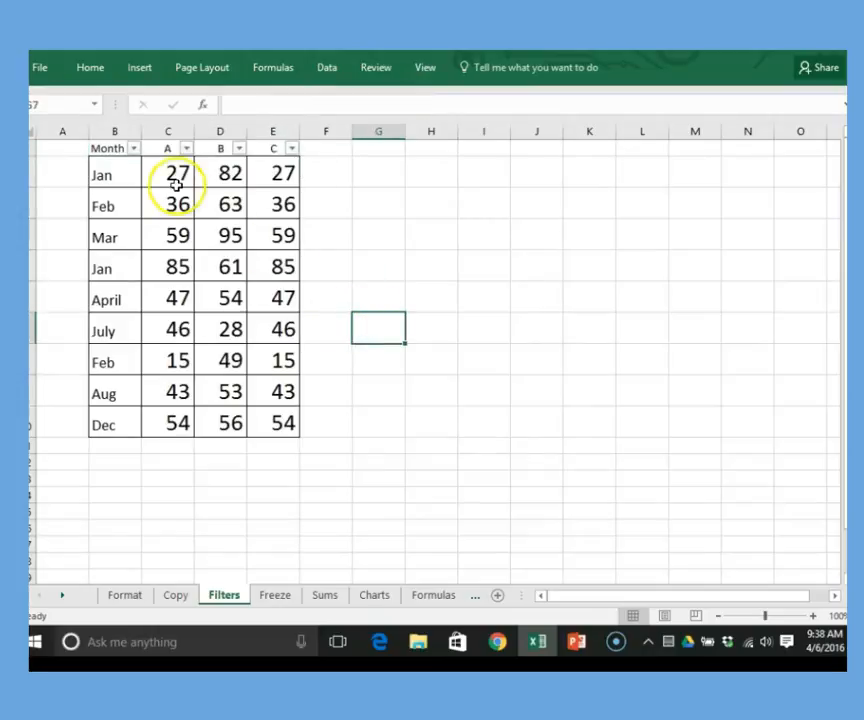
Filter the Month column to show only the Jan rows.
left_click(132, 149)
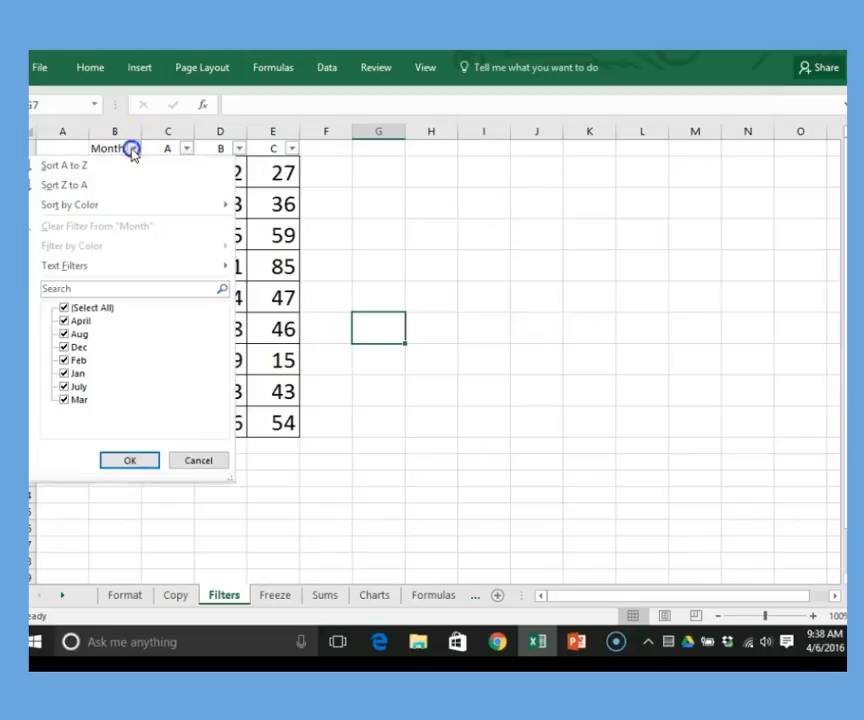
left_click(100, 308)
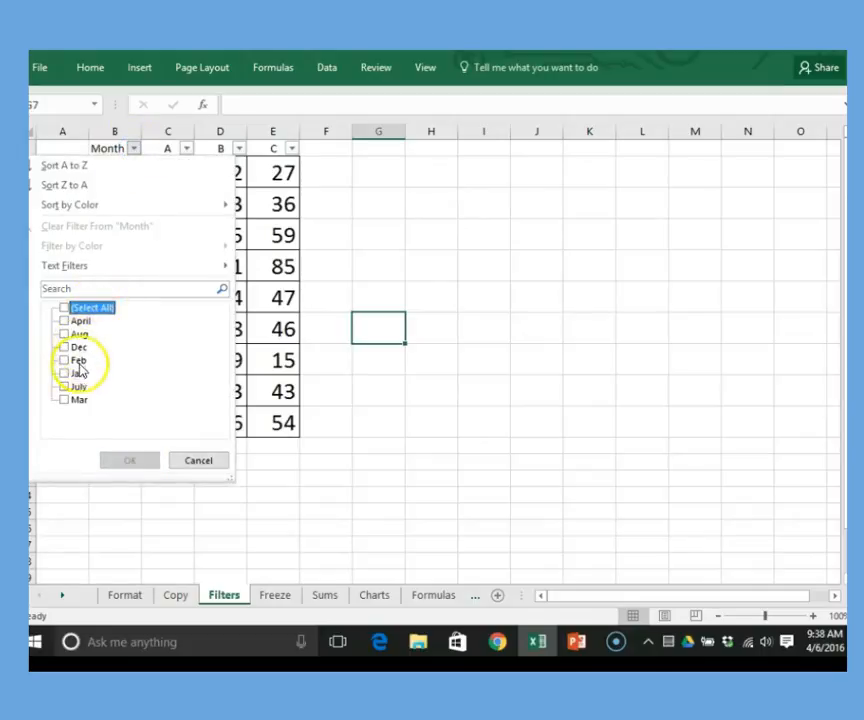
left_click(76, 373)
left_click(134, 461)
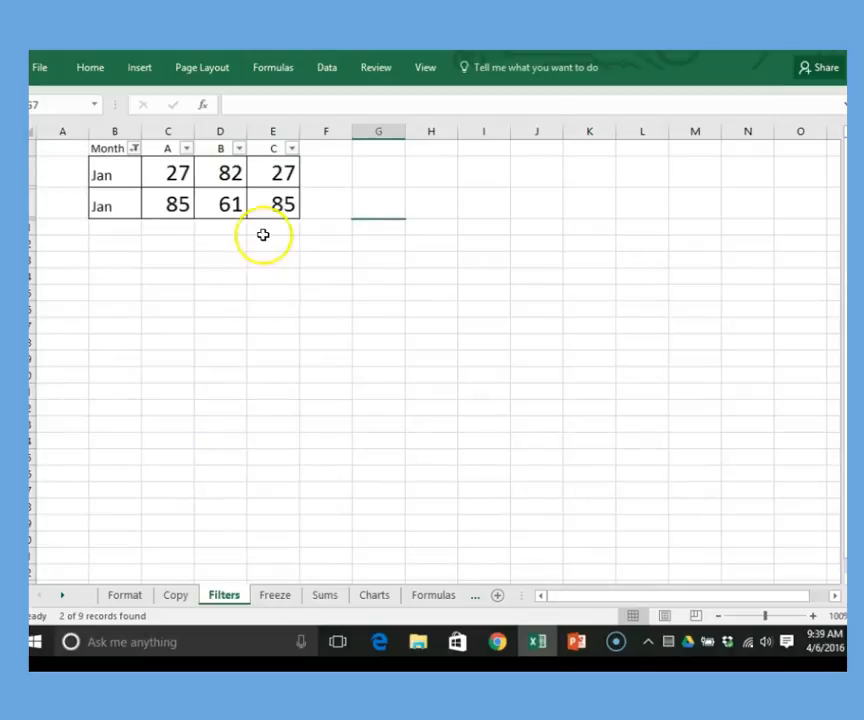
Open the Freeze sheet and look through its monthly table from the header row down to the last row.
left_click(276, 598)
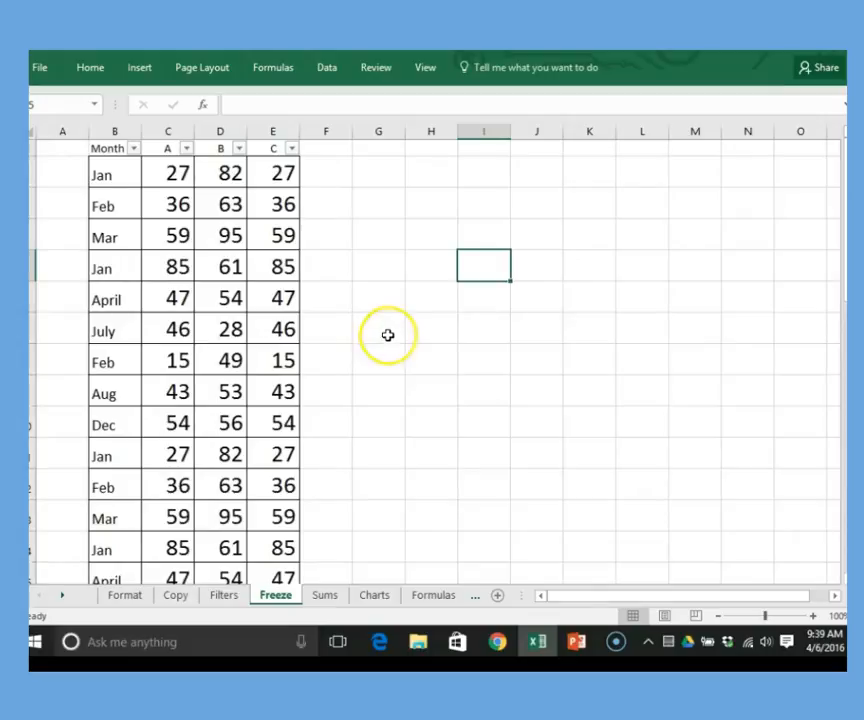
scroll(388, 334, "down", 5)
scroll(389, 336, "up", 5)
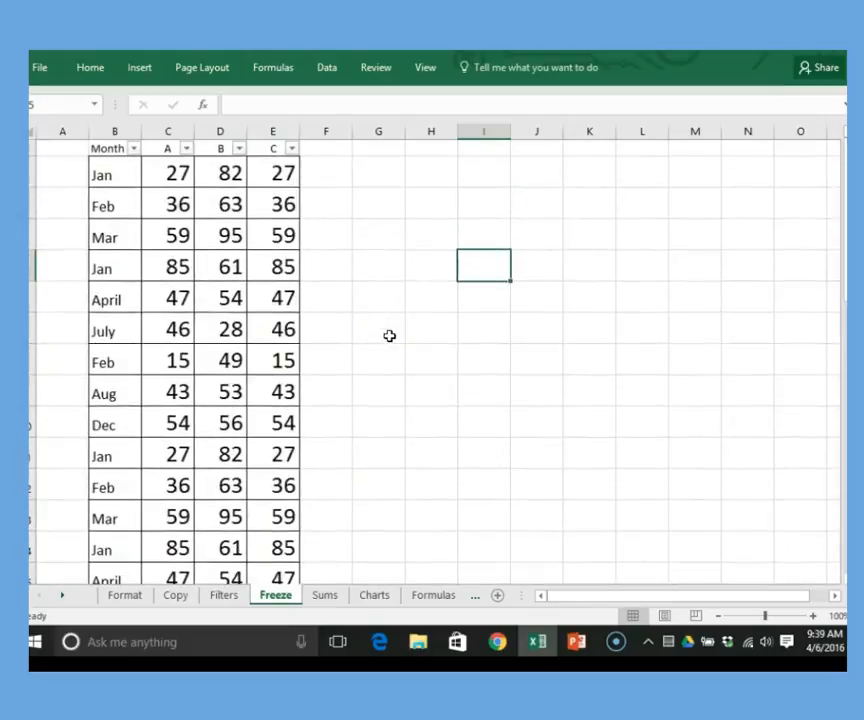
scroll(389, 336, "down", 4)
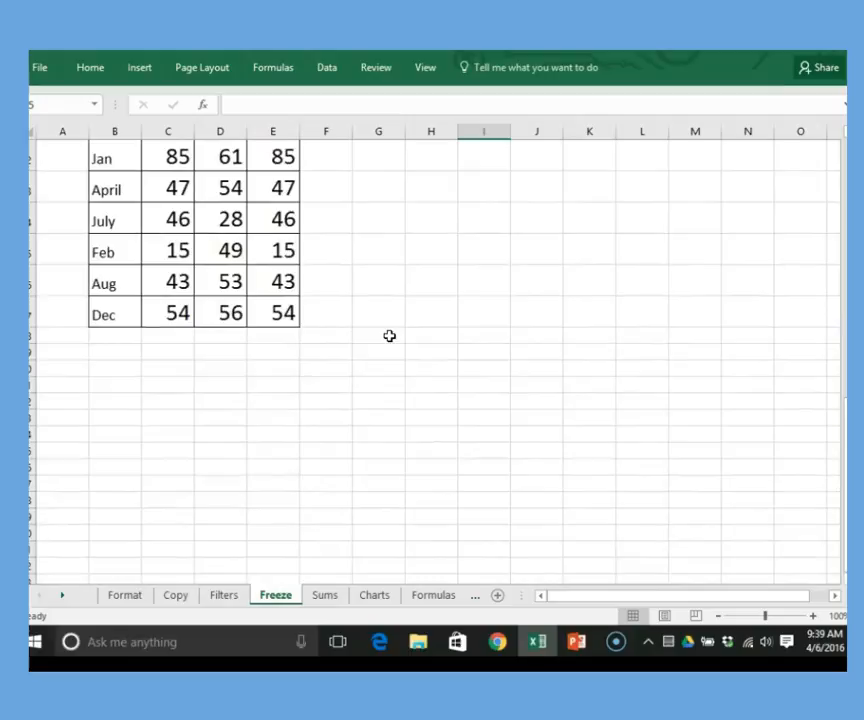
scroll(389, 336, "up", 4)
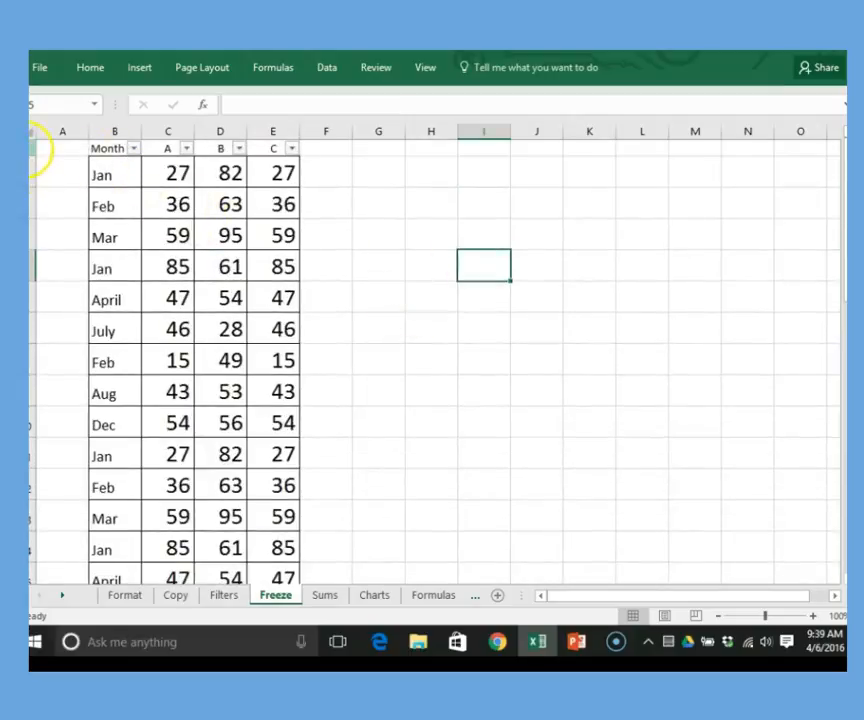
Select row 1 of the Freeze sheet and freeze the top row.
left_click(31, 148)
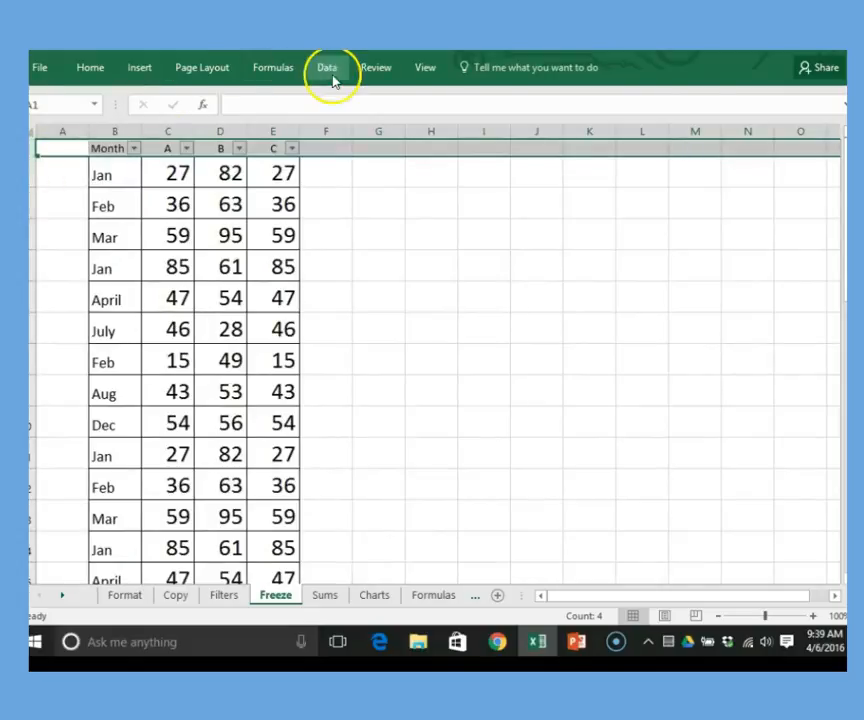
left_click(425, 67)
left_click(538, 131)
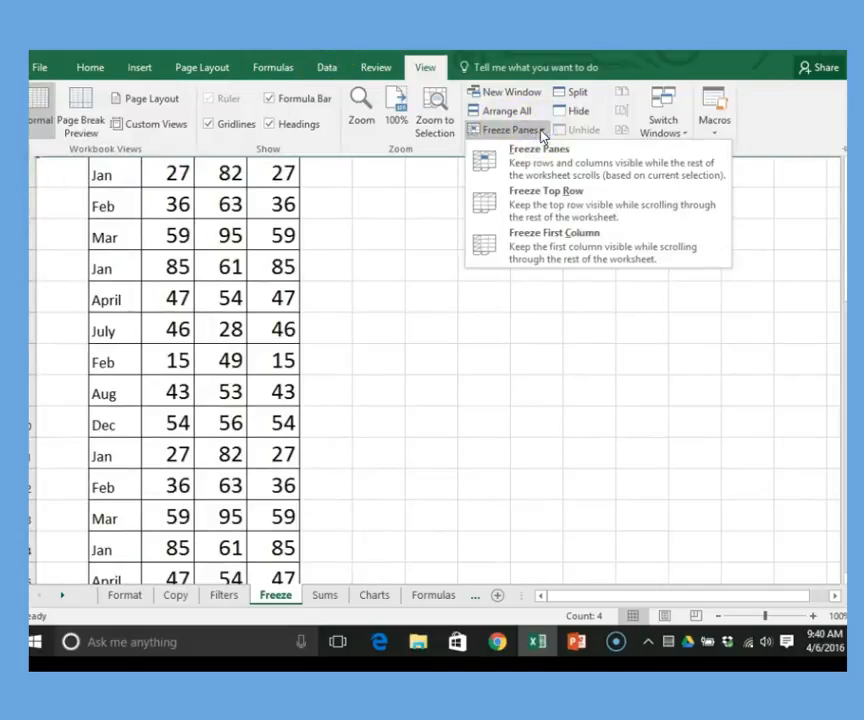
left_click(545, 205)
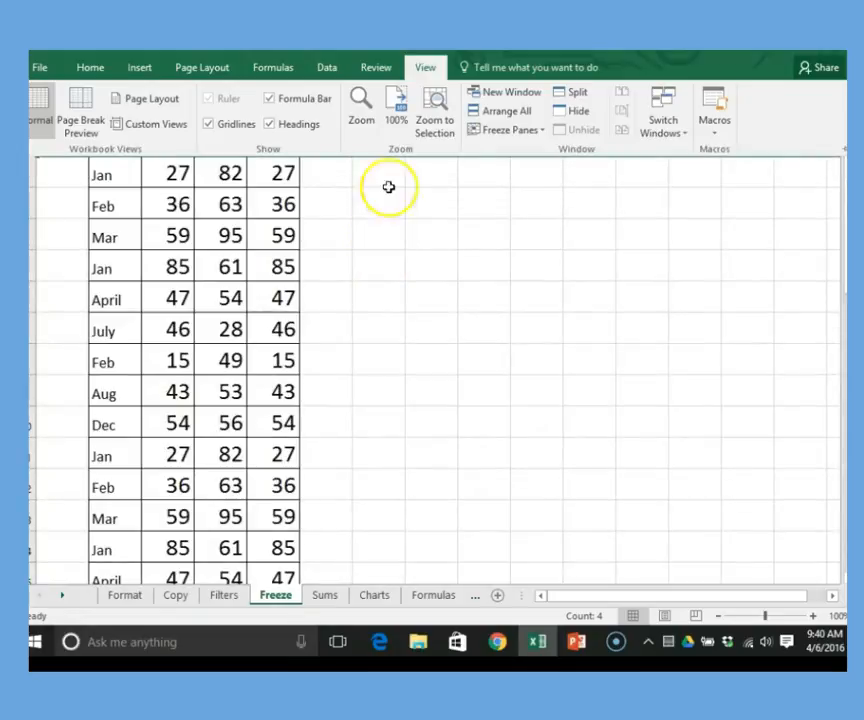
Unfreeze the panes on the Freeze sheet and return to the worksheet cells.
left_click(545, 130)
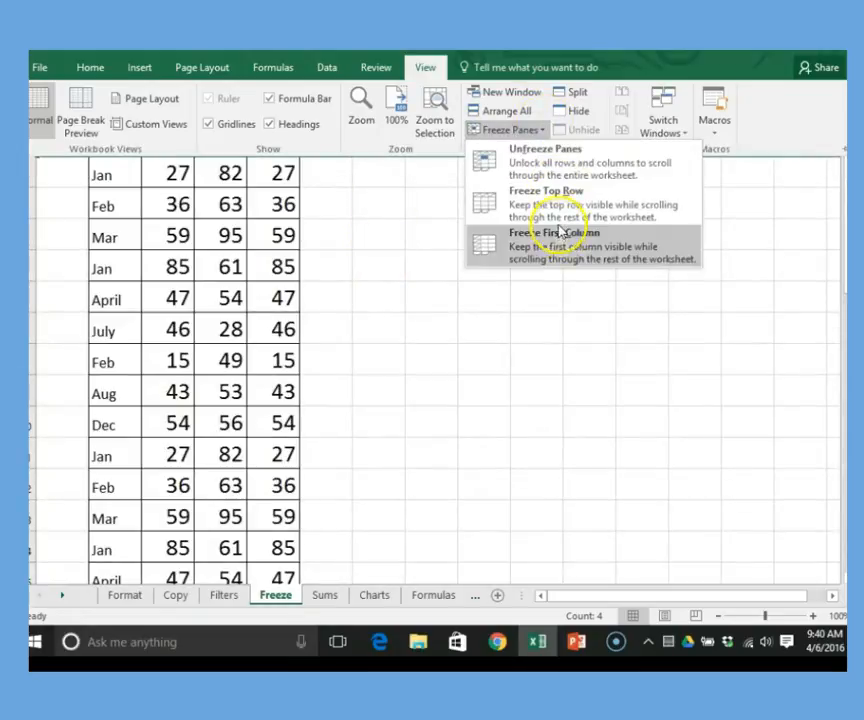
left_click(571, 160)
scroll(373, 305, "down", 2)
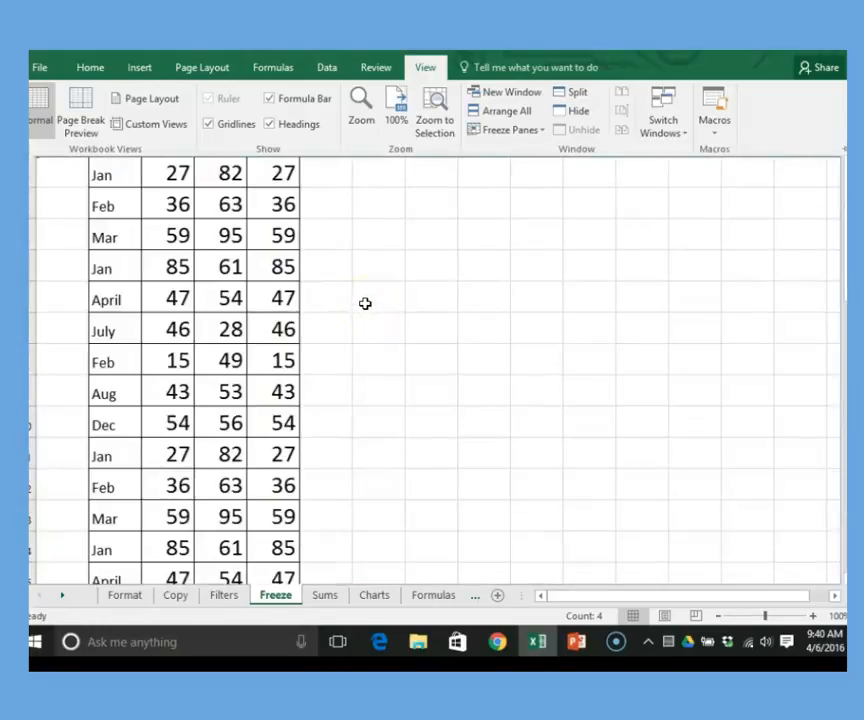
left_click(363, 302)
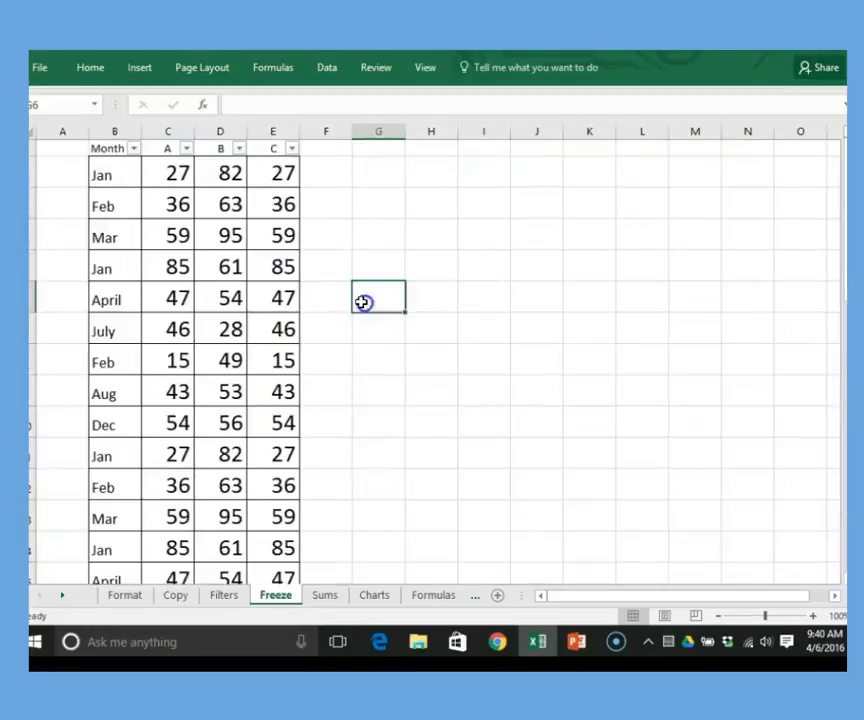
Select the header cells B1:E1 and apply Freeze Top Row to the Freeze sheet.
left_click(57, 147)
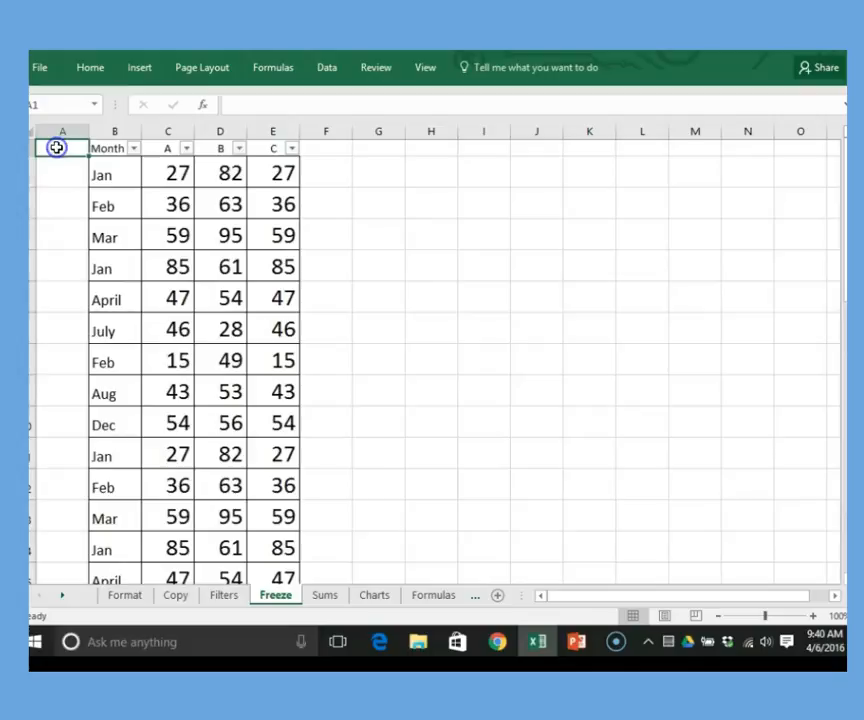
left_click_drag(102, 145, 253, 147)
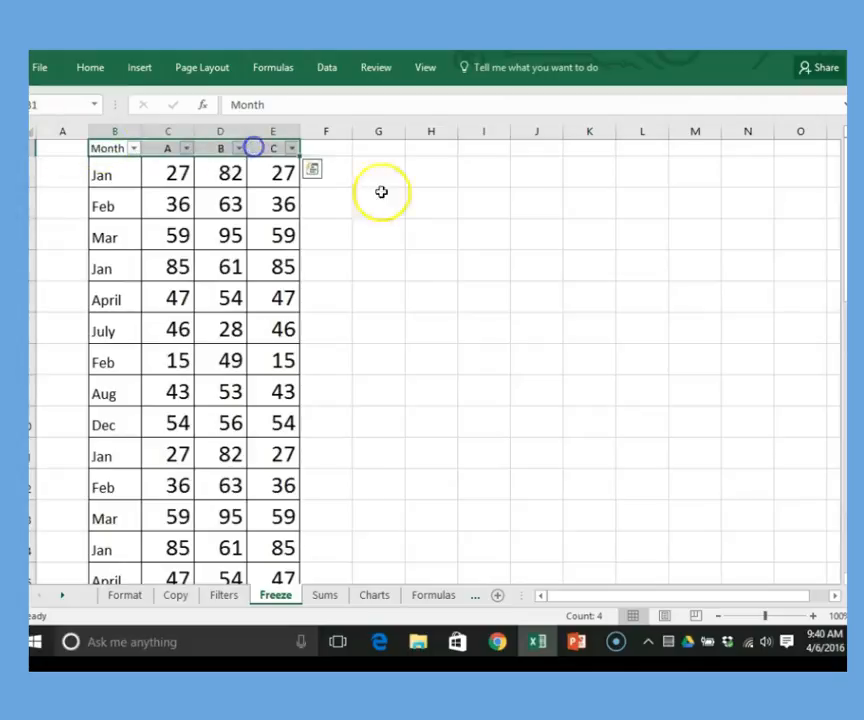
left_click(418, 72)
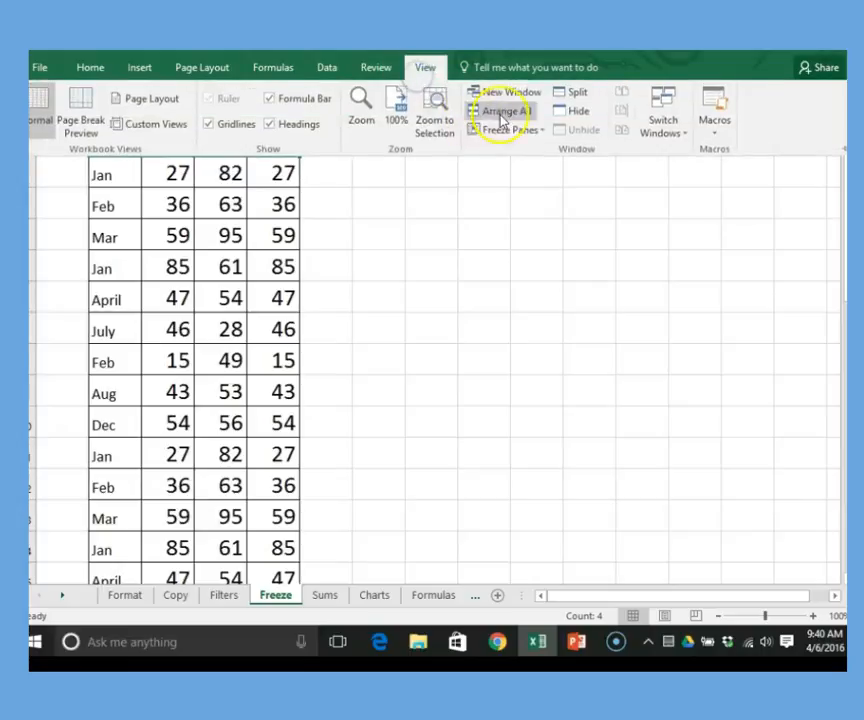
left_click(540, 127)
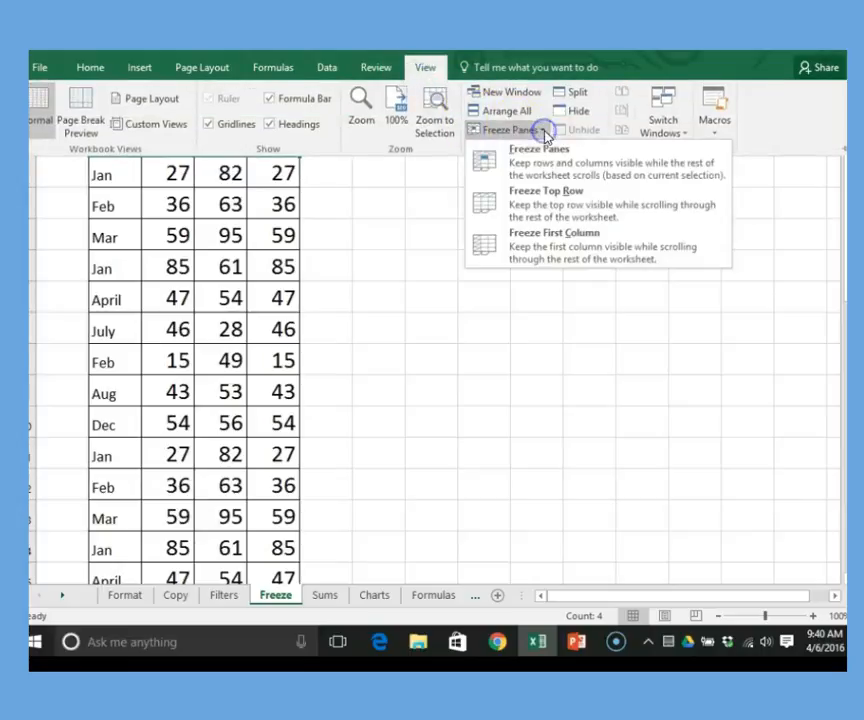
left_click(555, 216)
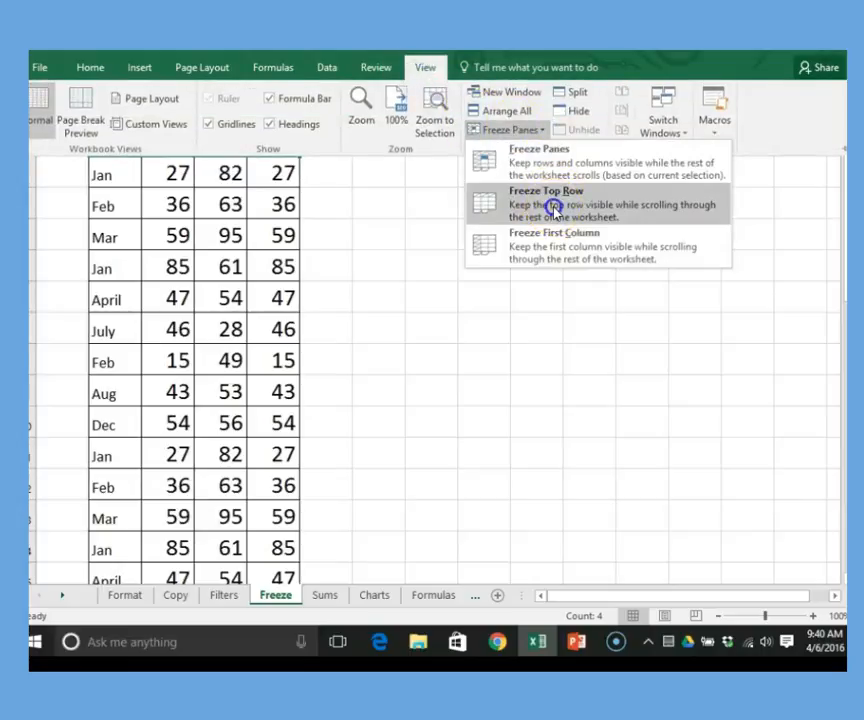
left_click(380, 266)
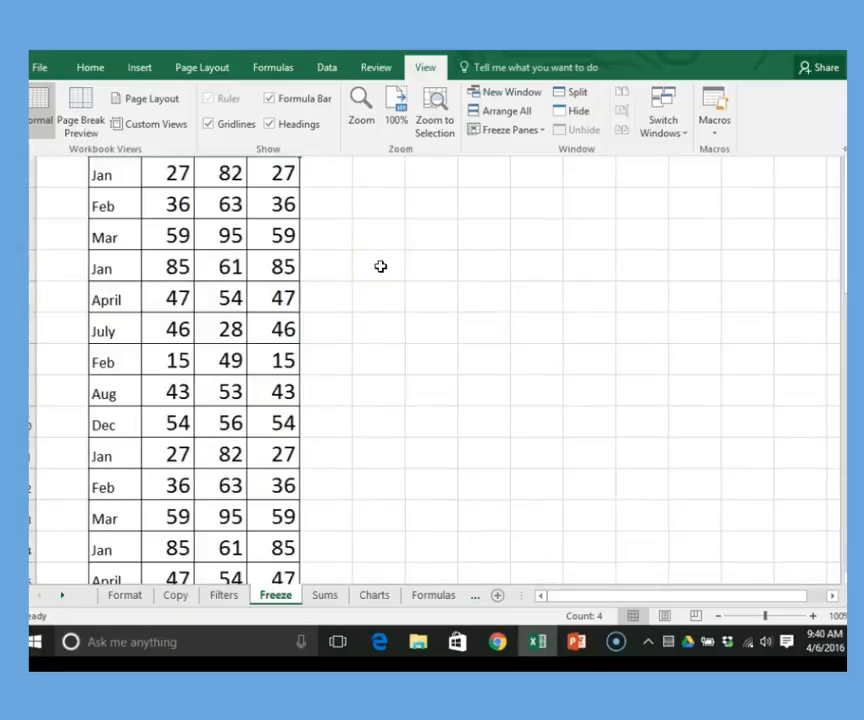
left_click(386, 192)
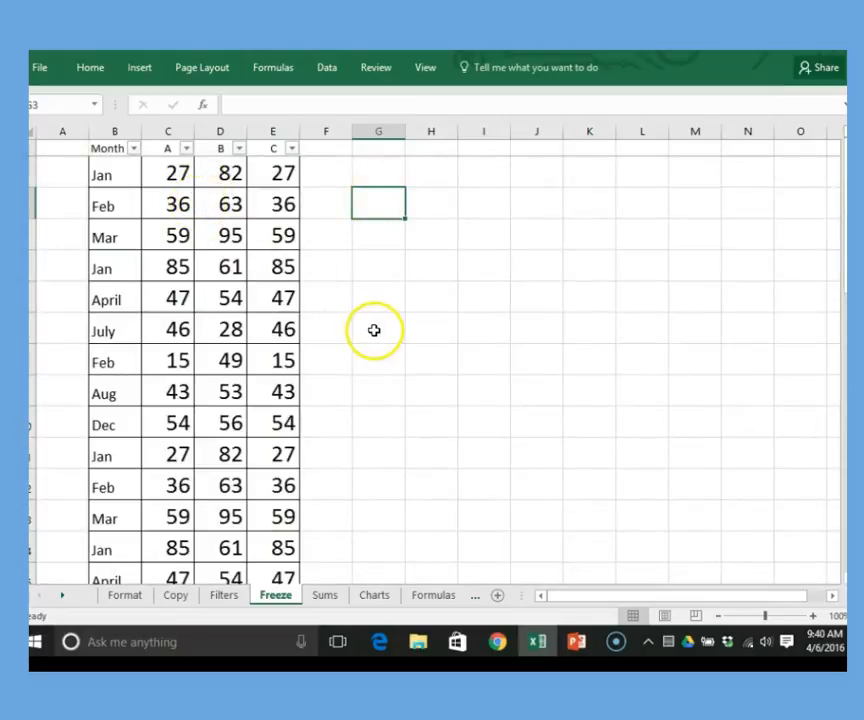
Look through the monthly table's rows to check whether the header row stays in place.
scroll(374, 329, "down", 2)
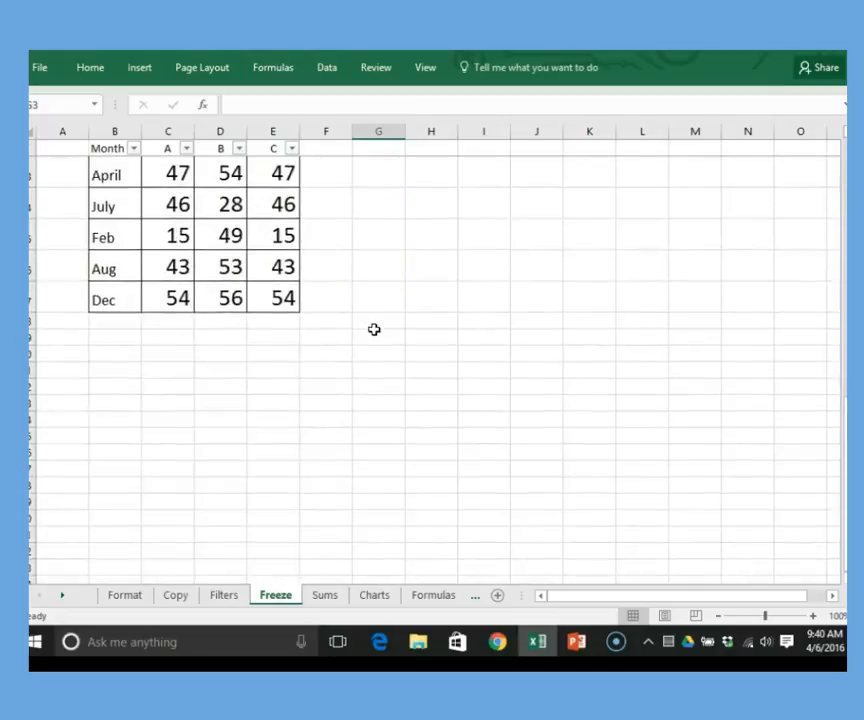
scroll(374, 329, "up", 2)
scroll(374, 329, "down", 4)
scroll(374, 329, "up", 4)
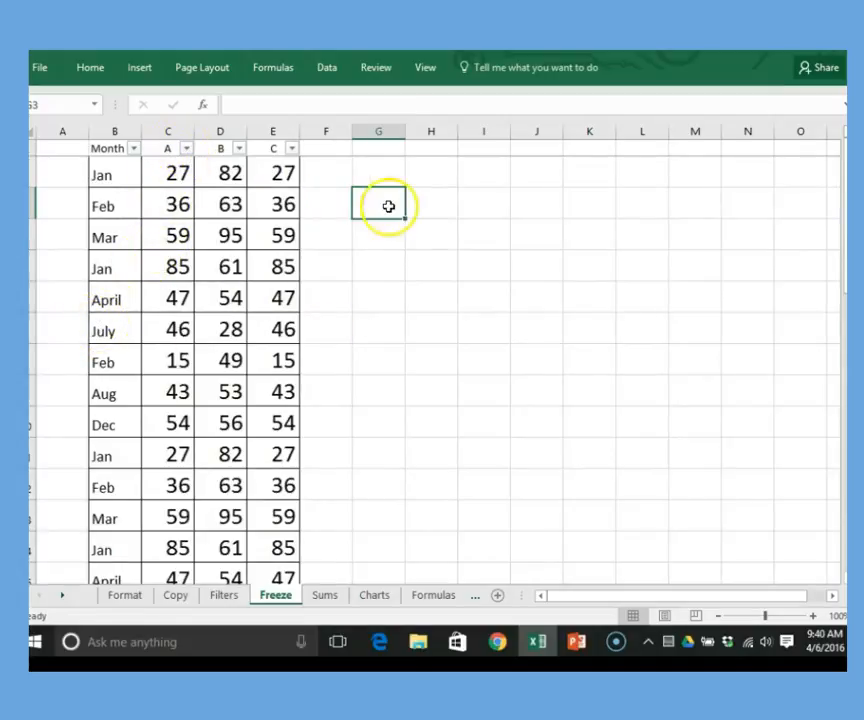
scroll(376, 271, "down", 10)
scroll(376, 271, "up", 10)
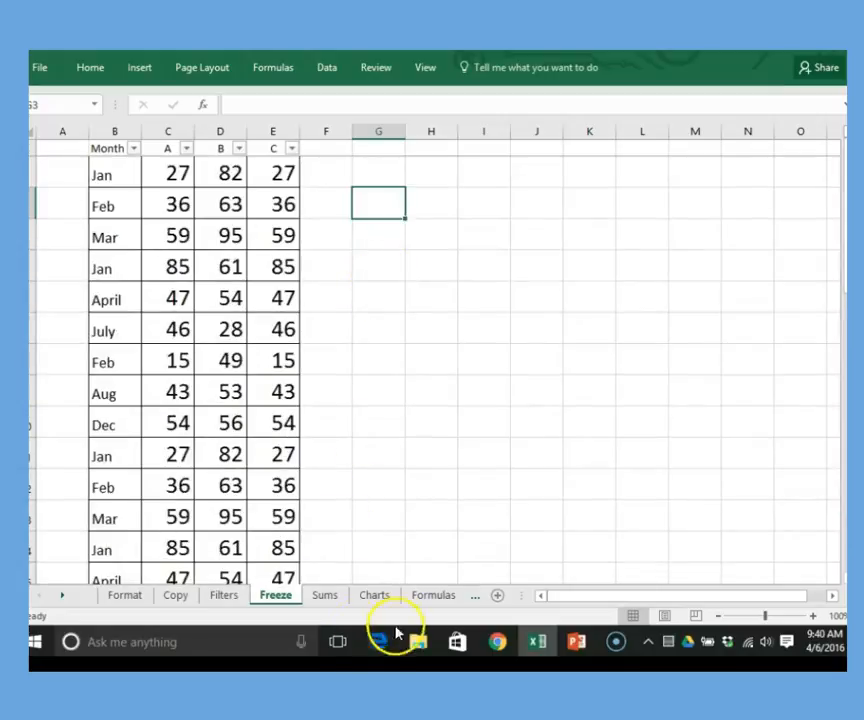
Open the Sums sheet and auto-fit the widths of columns C and D to their numbers.
left_click(328, 597)
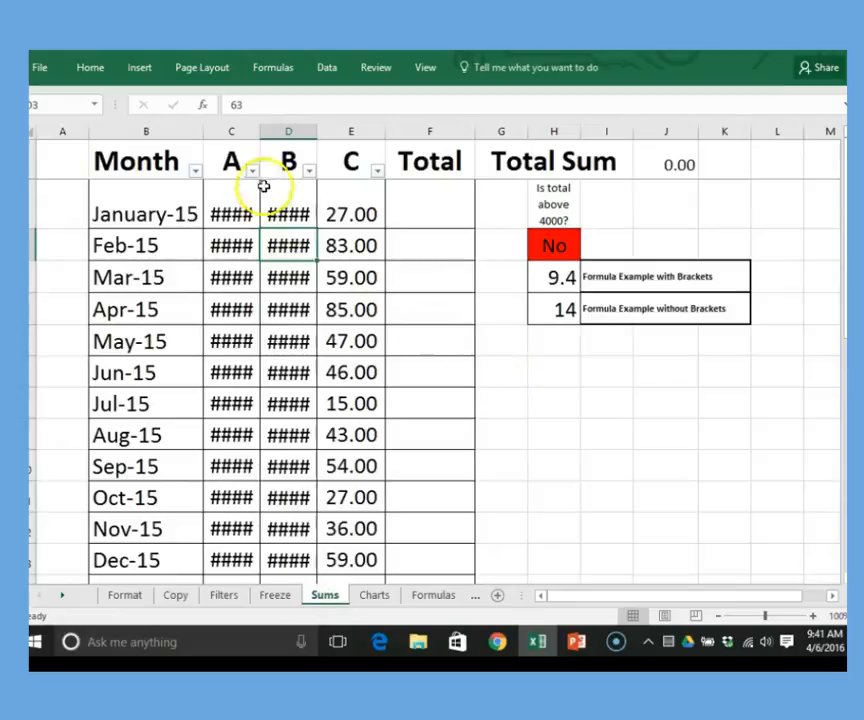
double_click(260, 133)
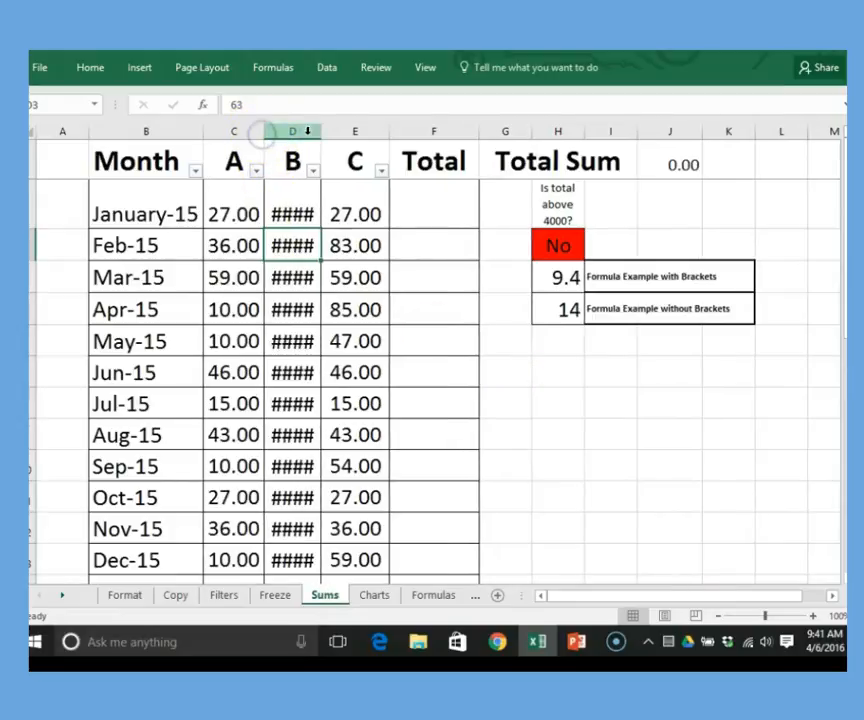
double_click(323, 134)
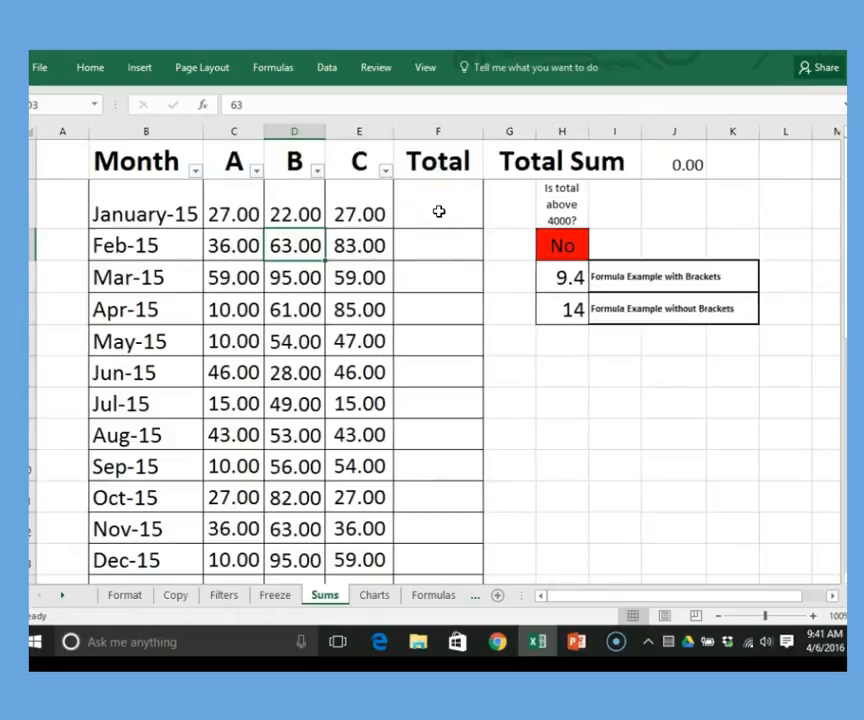
Enter the formula =C2+D2+E2 in cell F2 to total January-15's A, B and C values.
left_click(438, 211)
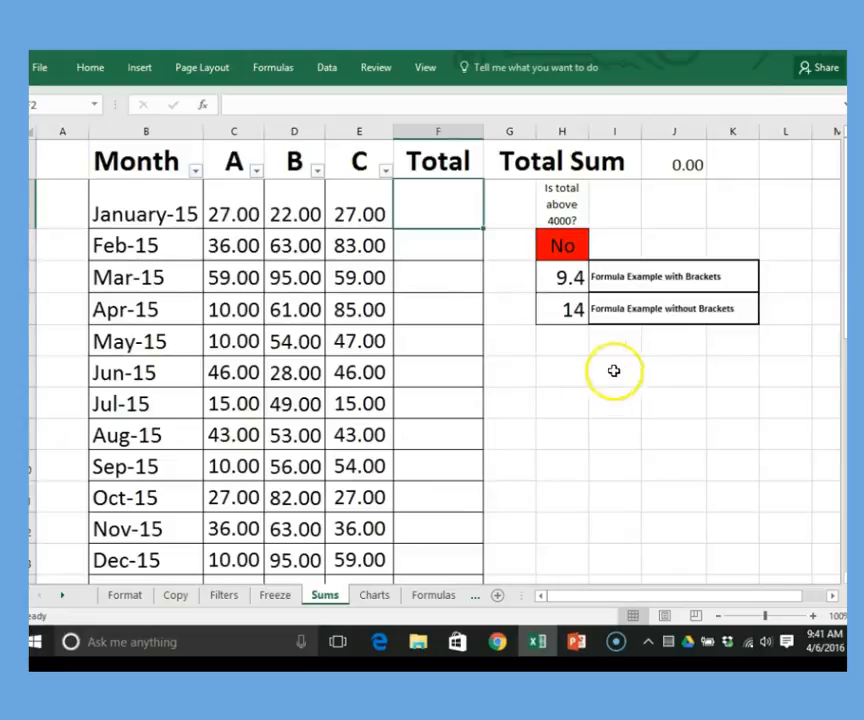
left_click(445, 212)
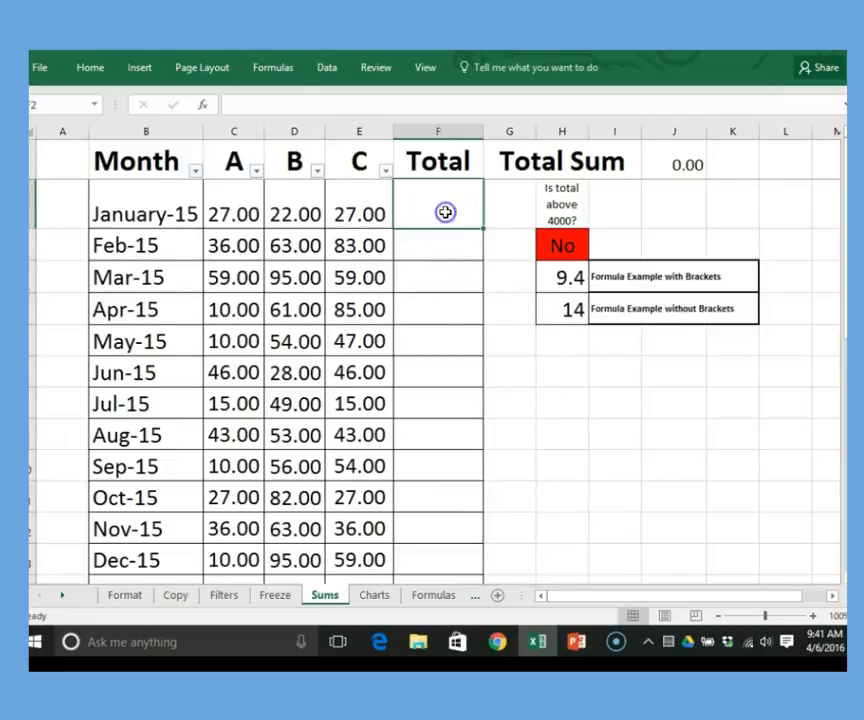
left_click(245, 104)
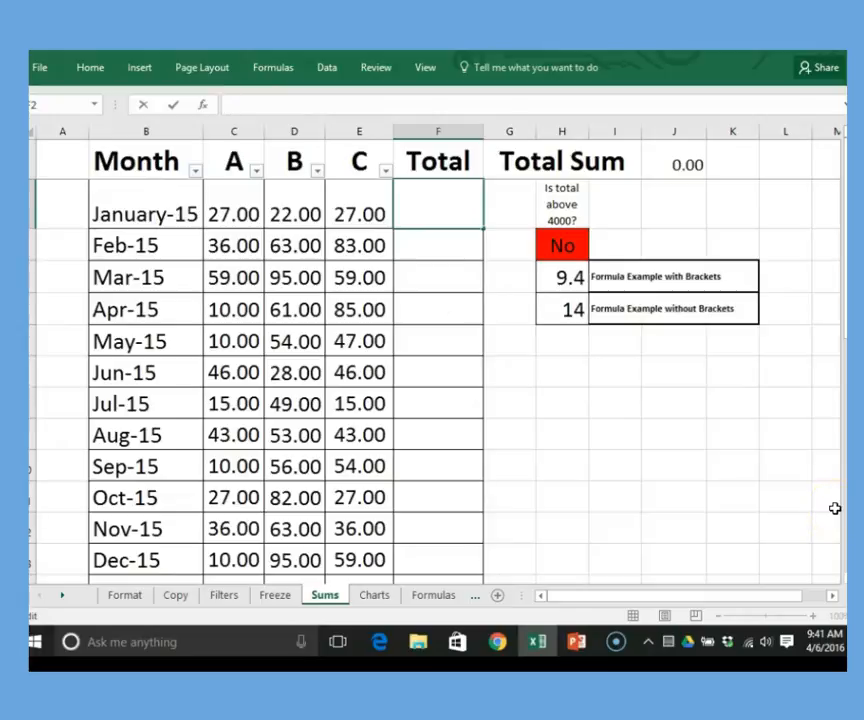
type("=")
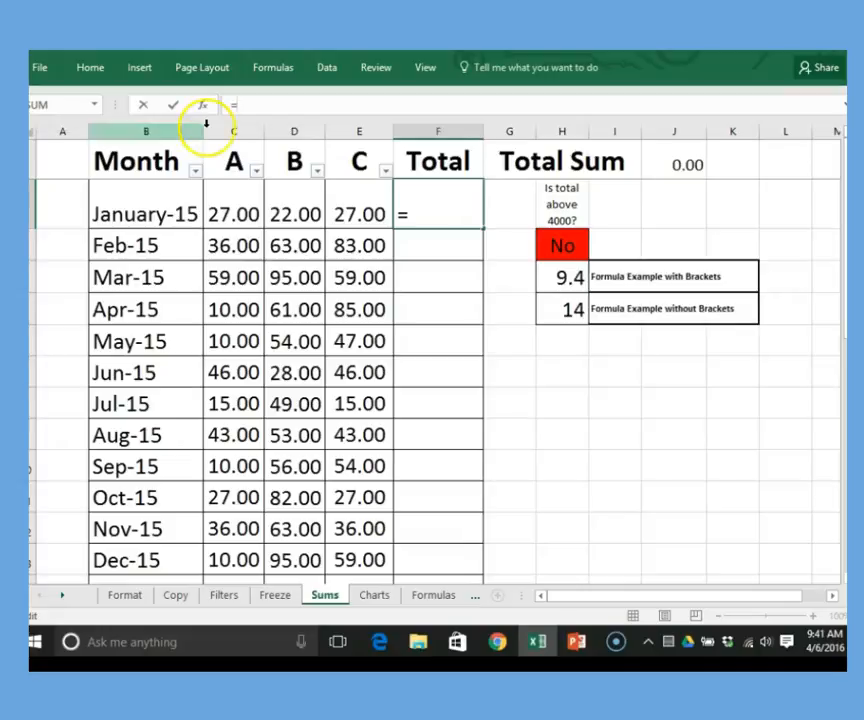
left_click(237, 217)
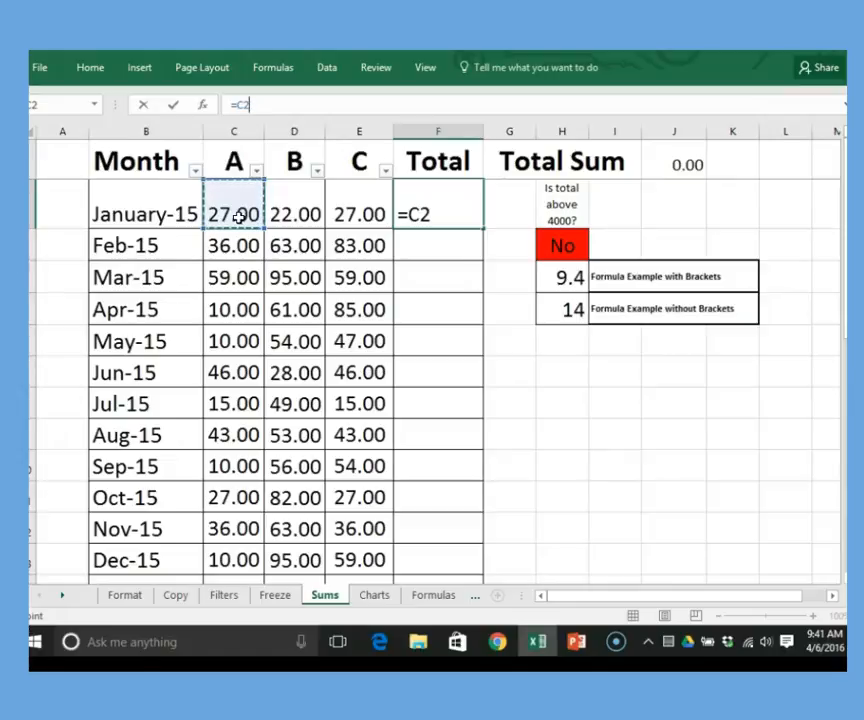
type("+")
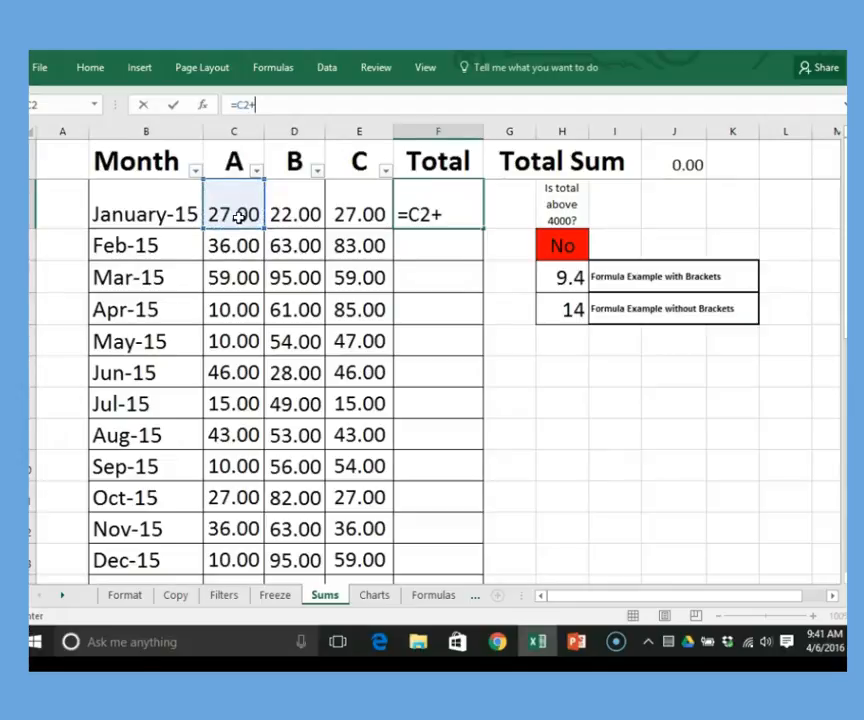
left_click(288, 202)
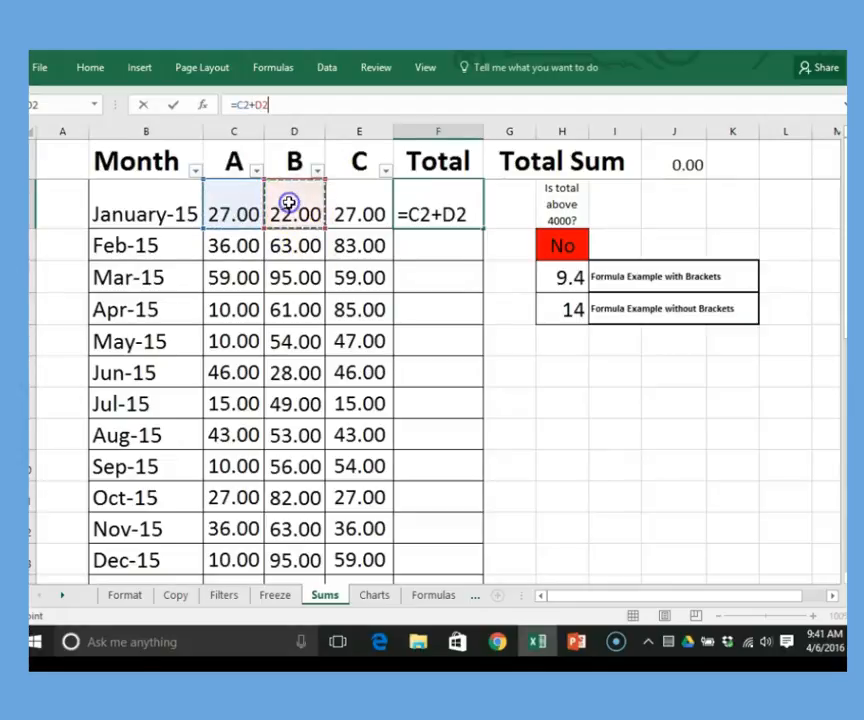
type("+")
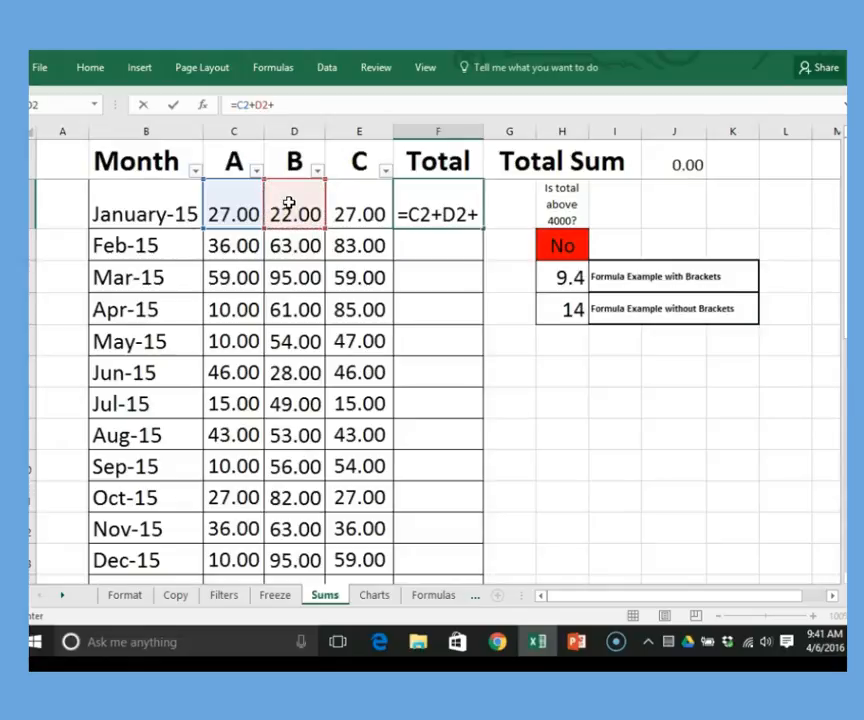
left_click(358, 212)
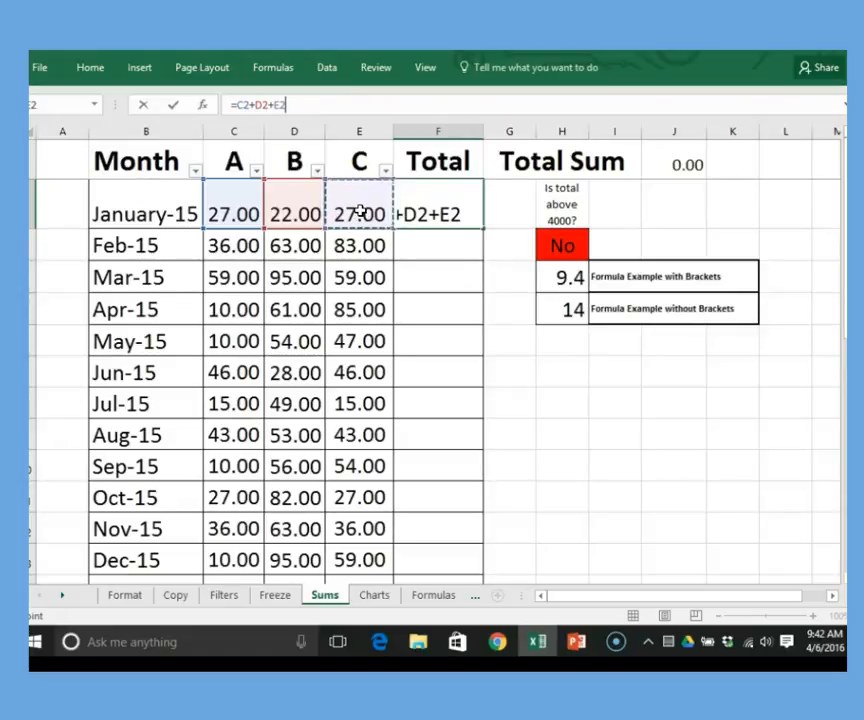
key("Return")
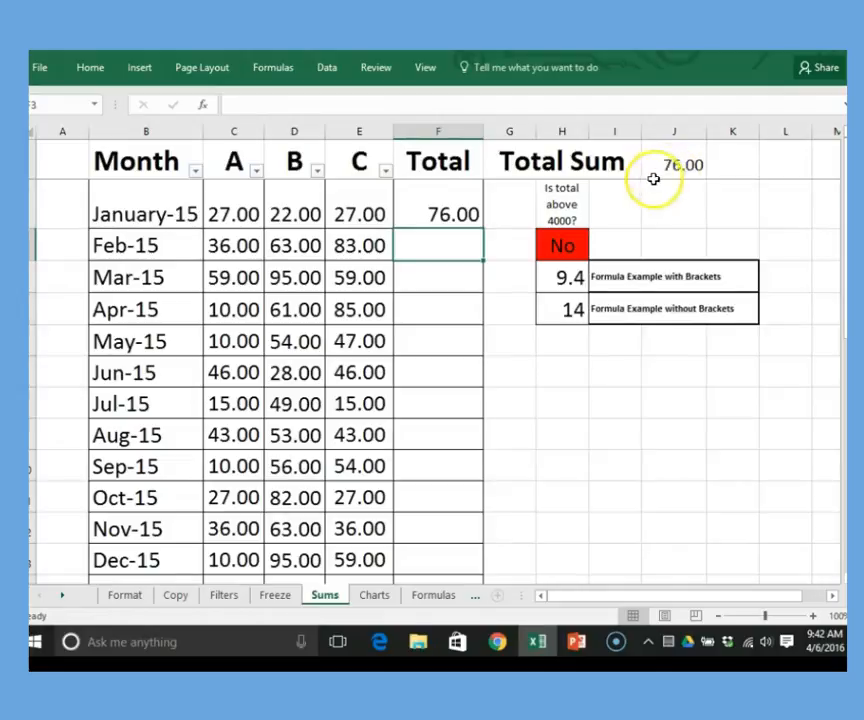
Inspect the Total Sum formula in cell J1 and the range it refers to.
left_click(687, 165)
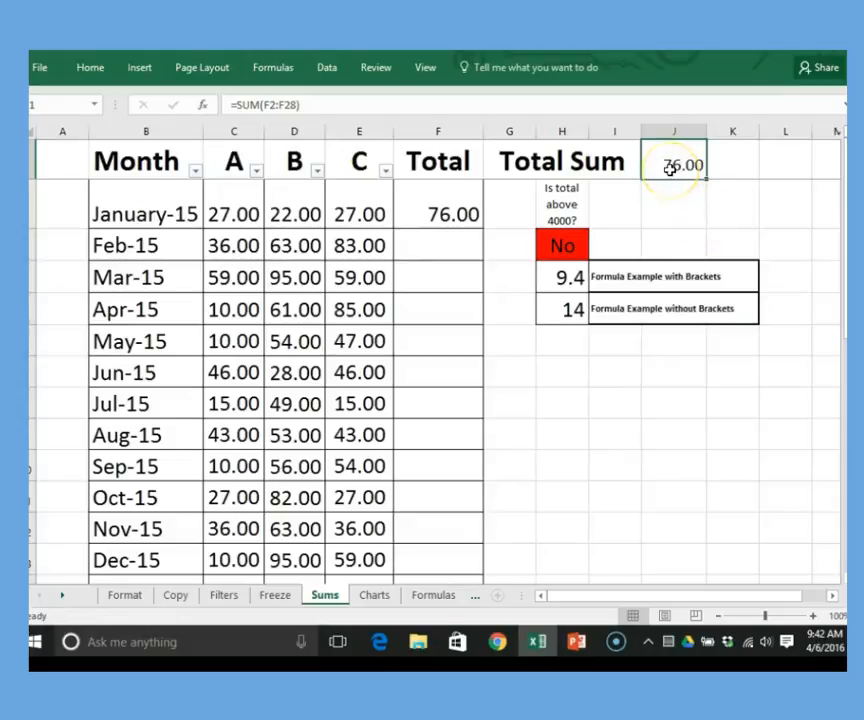
left_click(332, 106)
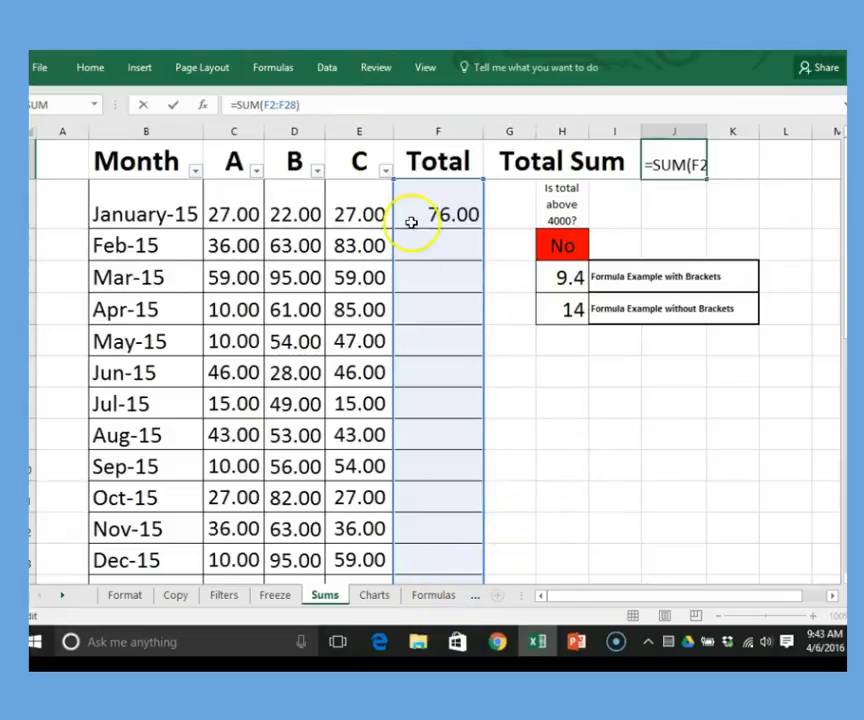
left_click(465, 244)
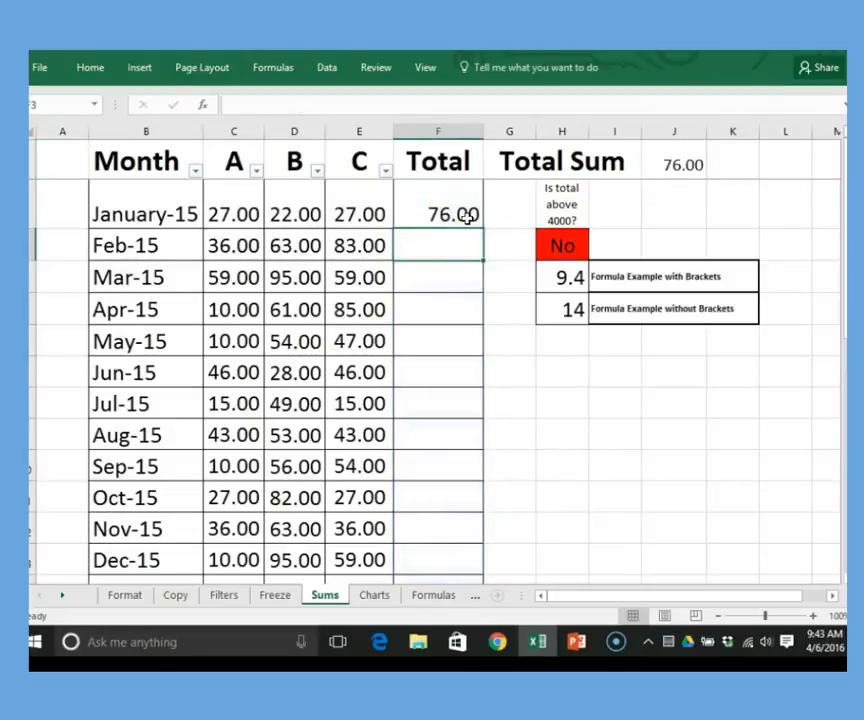
Fill the formula in F2 down the Total column through the Mar-17 row, F28.
left_click(468, 215)
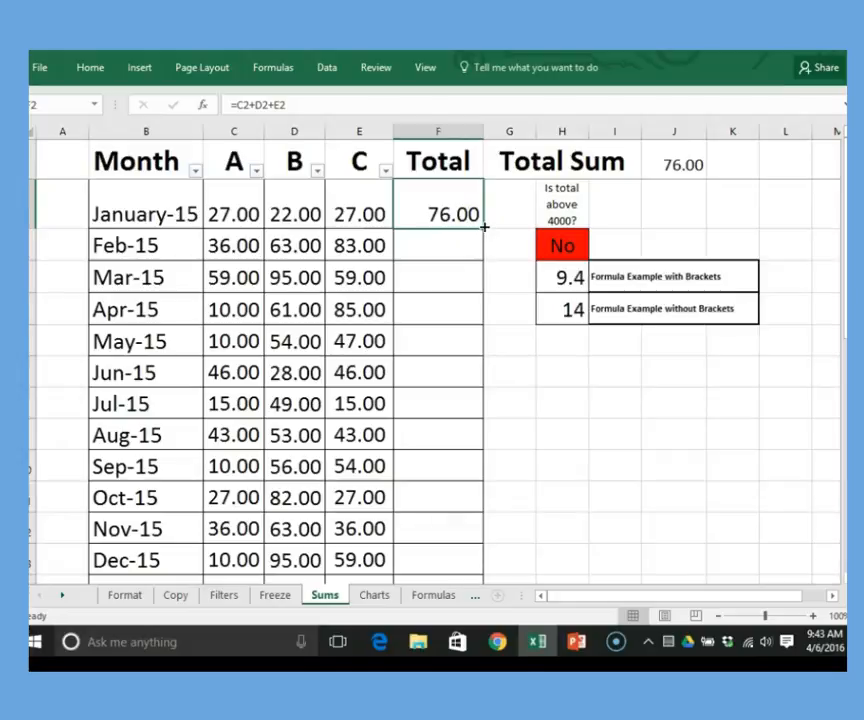
left_click_drag(484, 227, 473, 517)
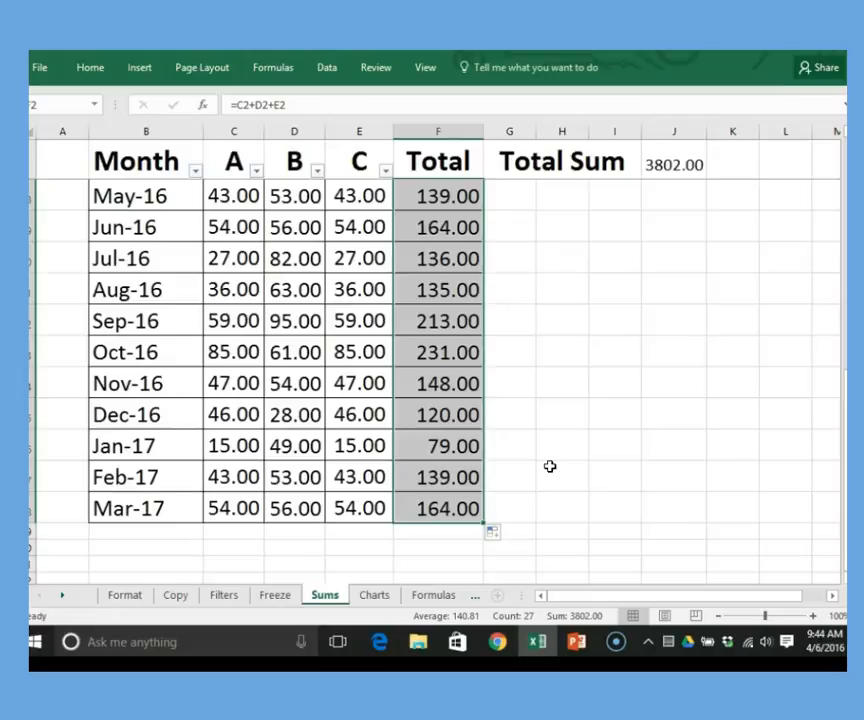
scroll(560, 450, "up", 5)
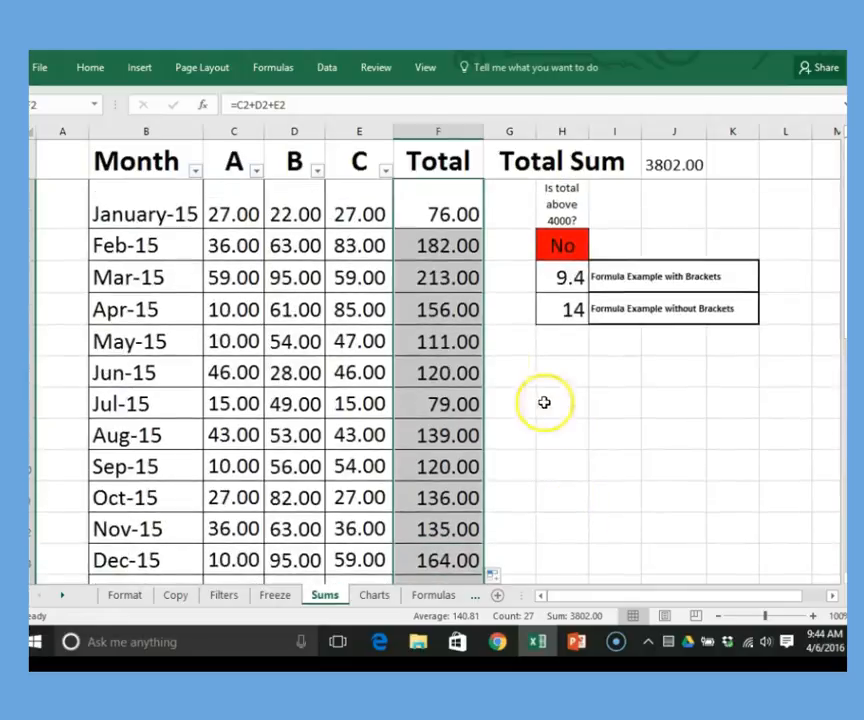
Examine the filled formulas in the Total column down to its last row, and the Total Sum formula in J1.
left_click(442, 216)
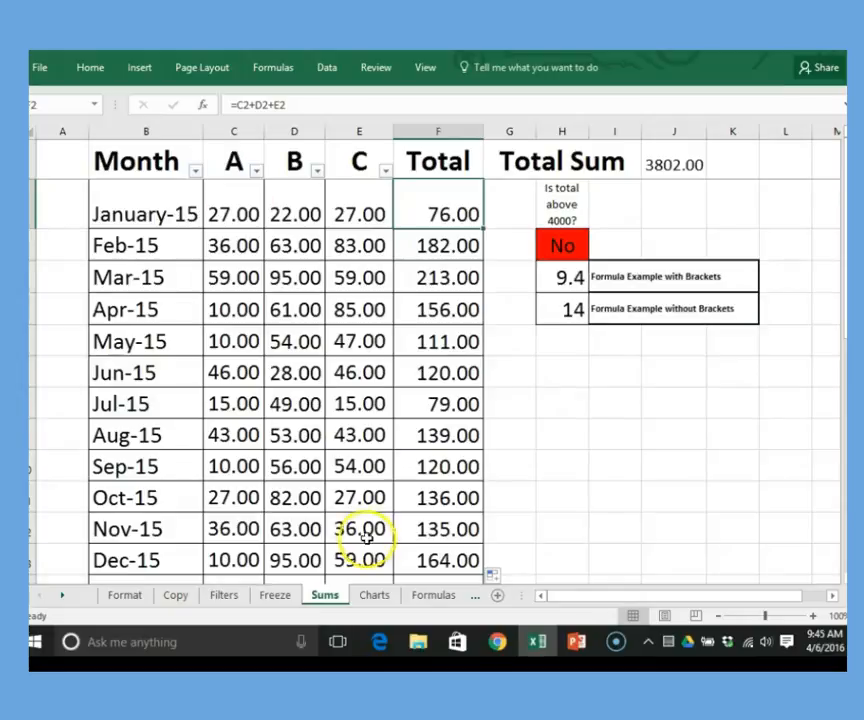
scroll(368, 540, "down", 2)
scroll(386, 534, "up", 2)
scroll(384, 500, "down", 10)
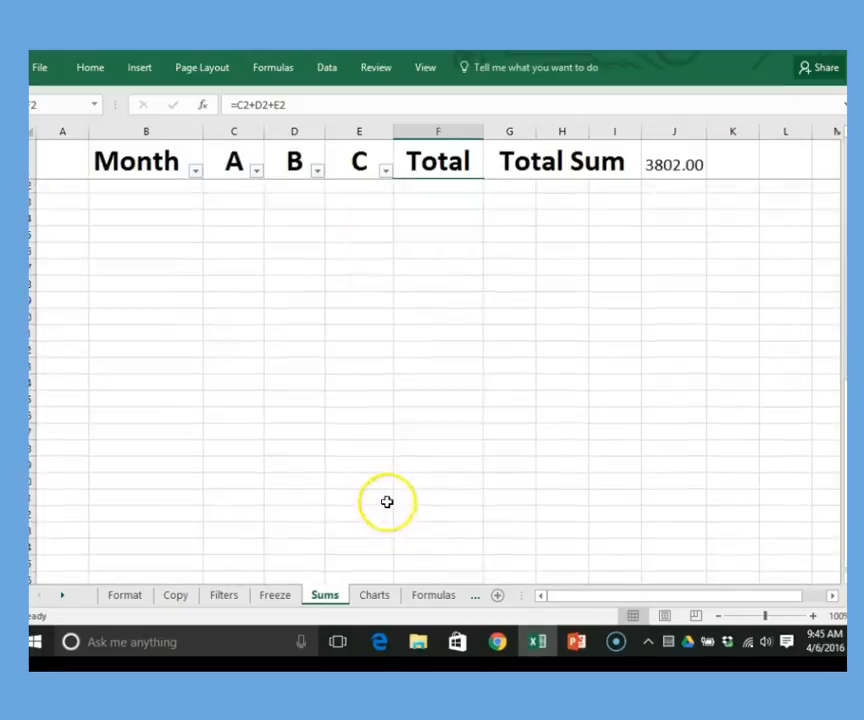
left_click(433, 201)
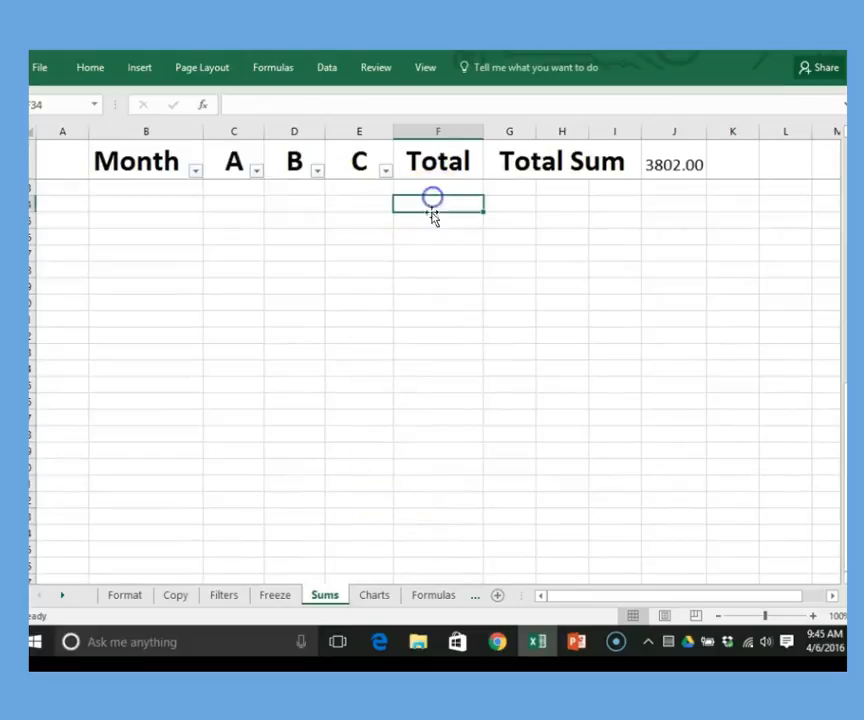
key("Up")
key("Up")
key("Up")
key("Up")
key("Up")
key("Up")
key("Up")
key("Up")
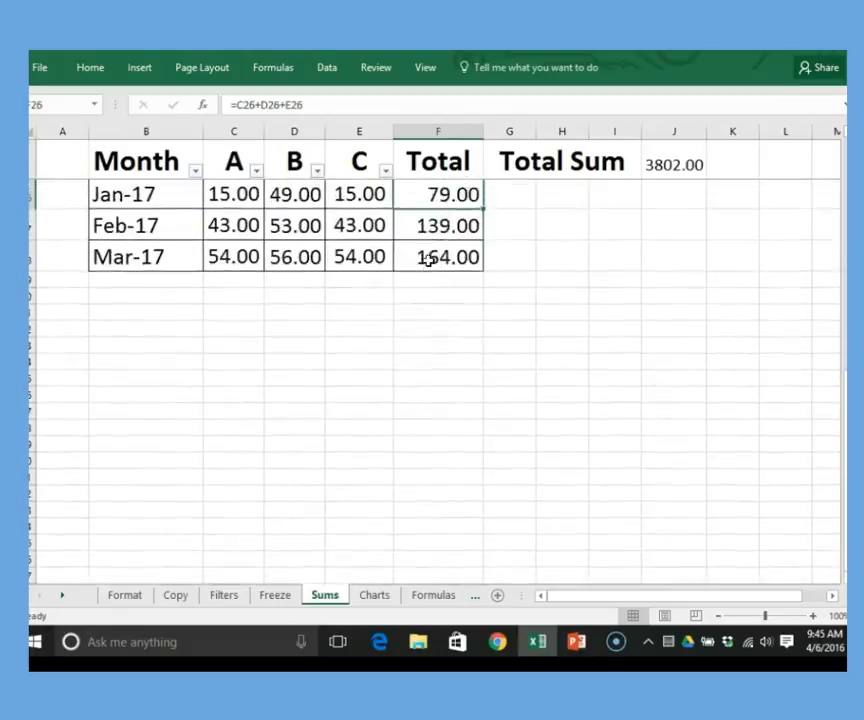
scroll(427, 259, "up", 1)
key("Down")
key("Down")
key("Down")
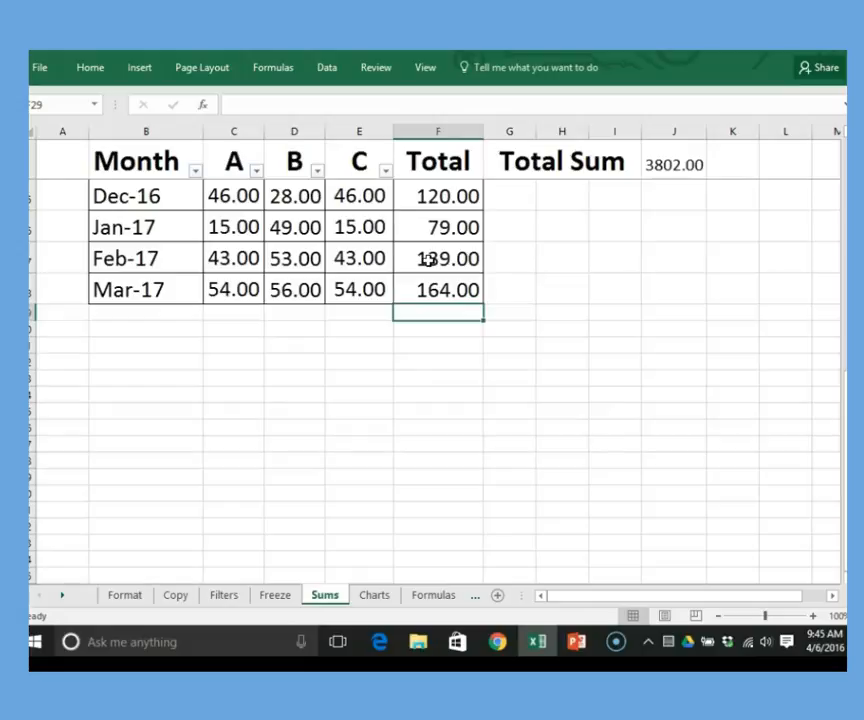
scroll(434, 260, "up", 9)
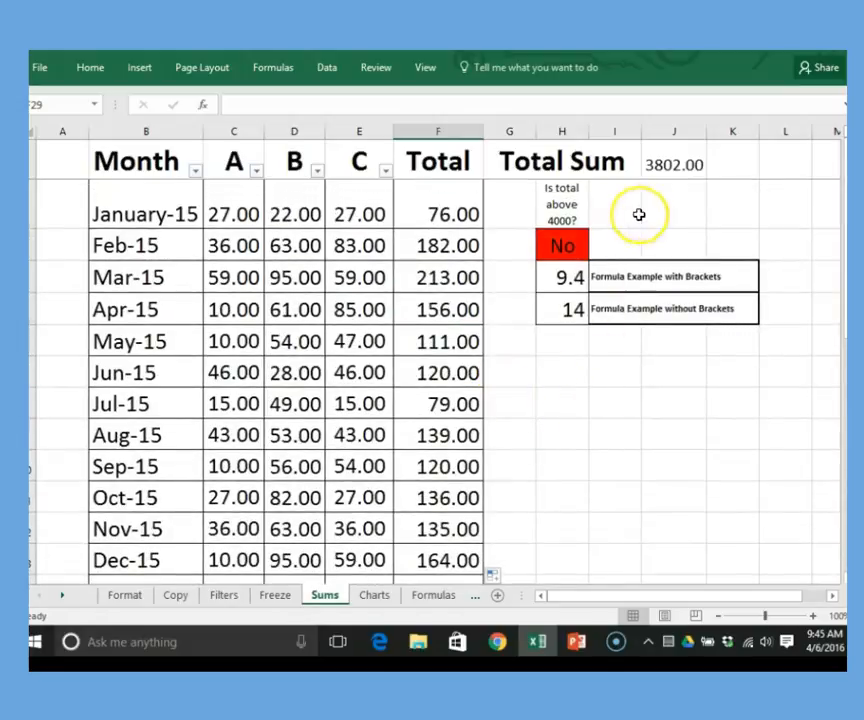
left_click(684, 167)
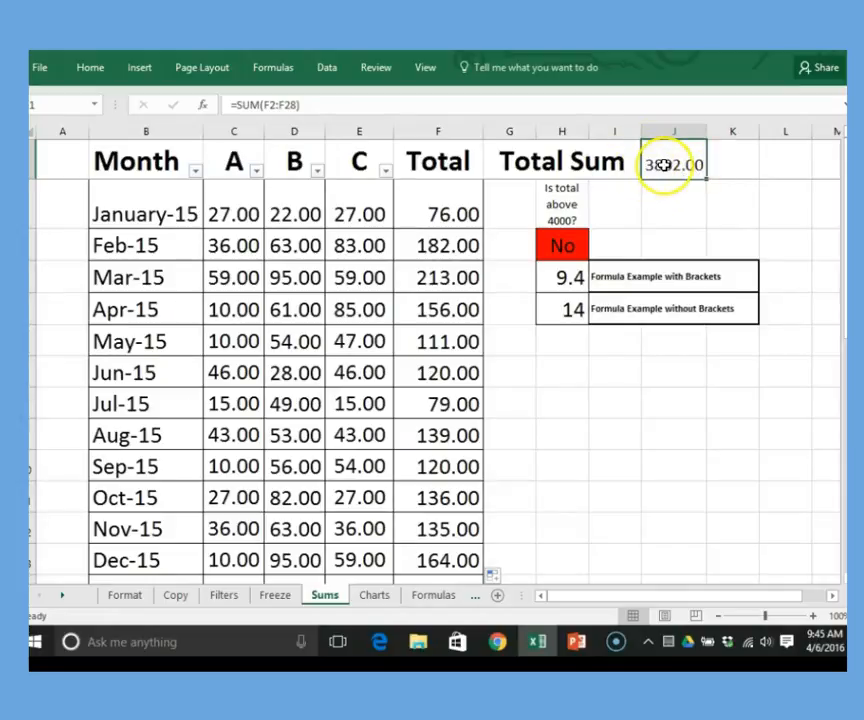
Set the May-15 value in column C of the table to 115 and check the Total Sum cell.
left_click(352, 341)
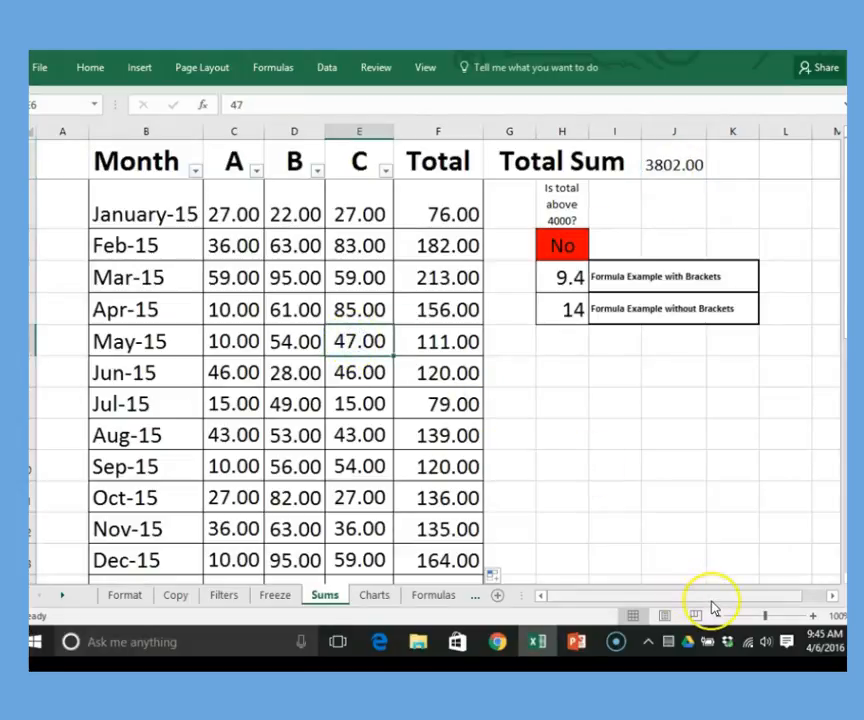
key("F2")
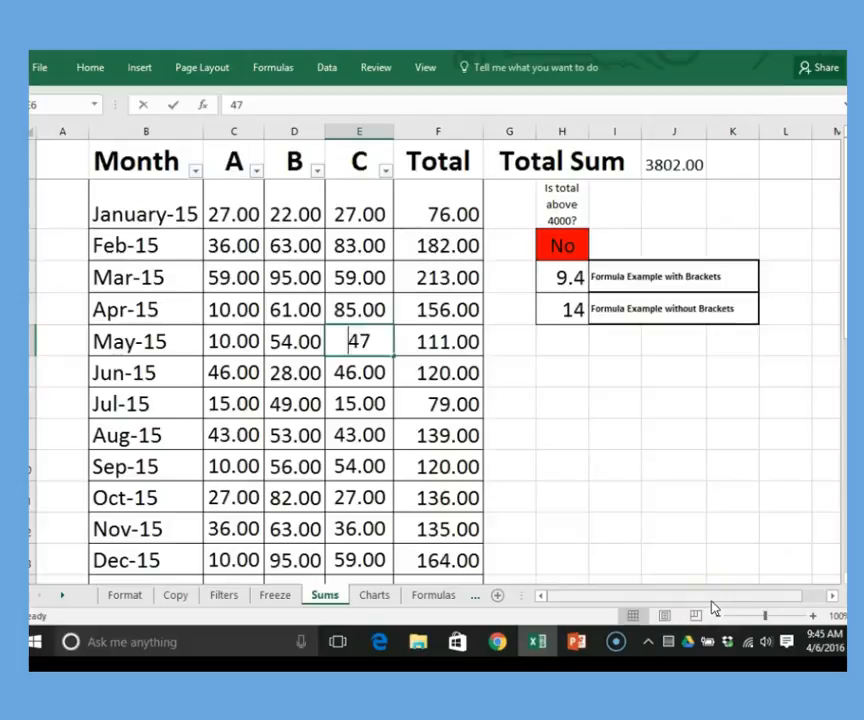
key("BackSpace")
key("BackSpace")
type("115")
key("Return")
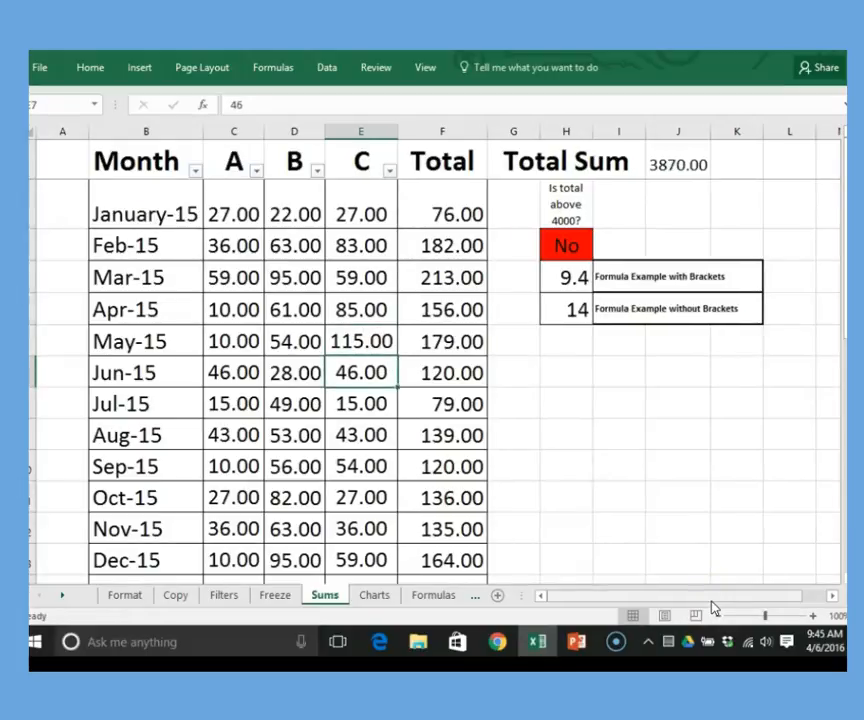
left_click(680, 168)
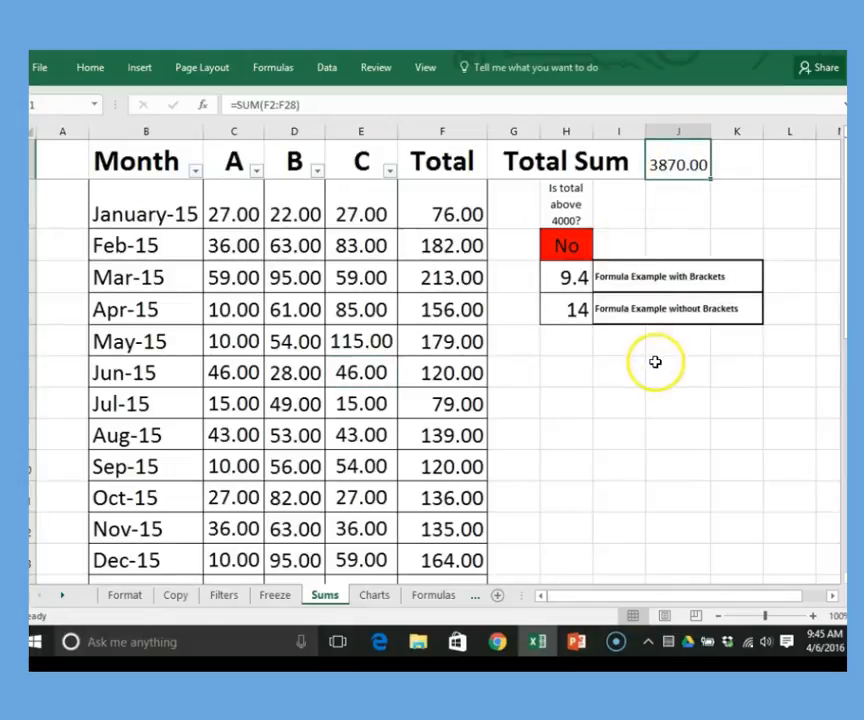
Set the Jul-15 value in column C of the table to 200 and check the Total Sum cell.
left_click(378, 404)
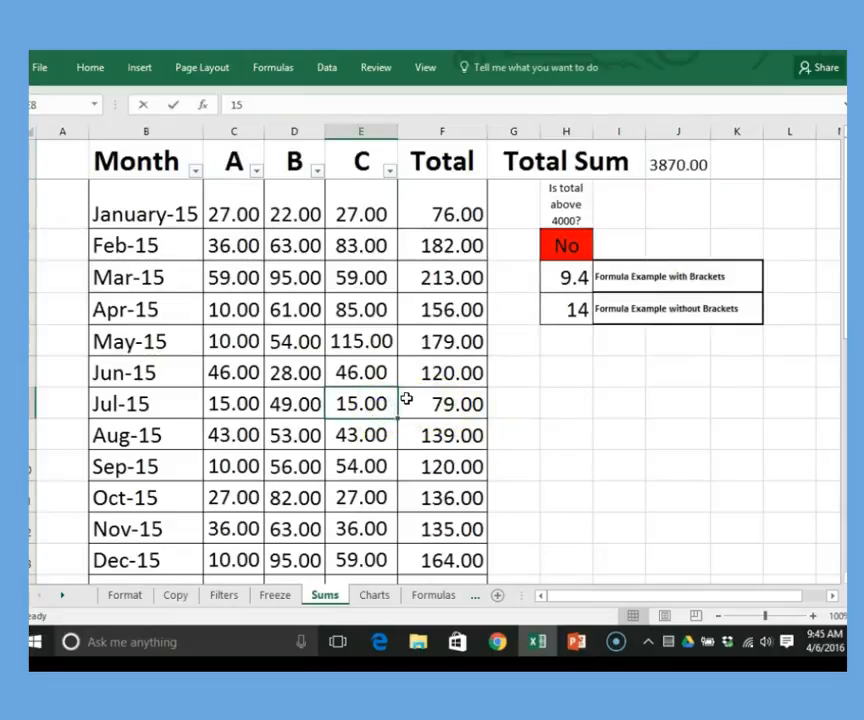
type("200")
key("Return")
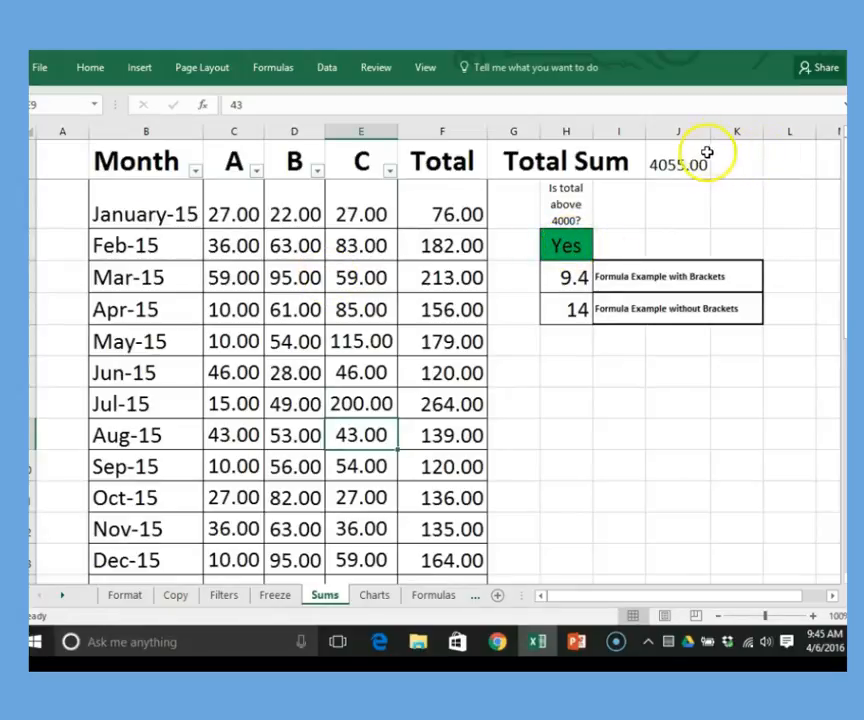
left_click(690, 167)
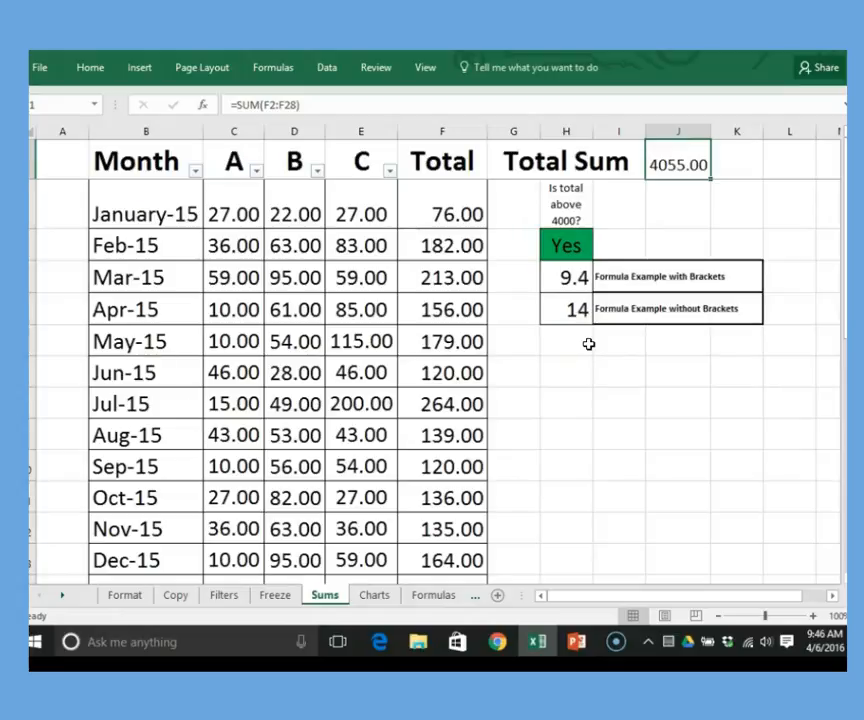
Examine the Feb-15 total formula and compare the example formulas with and without brackets in H4 and H5.
scroll(368, 355, "down", 10)
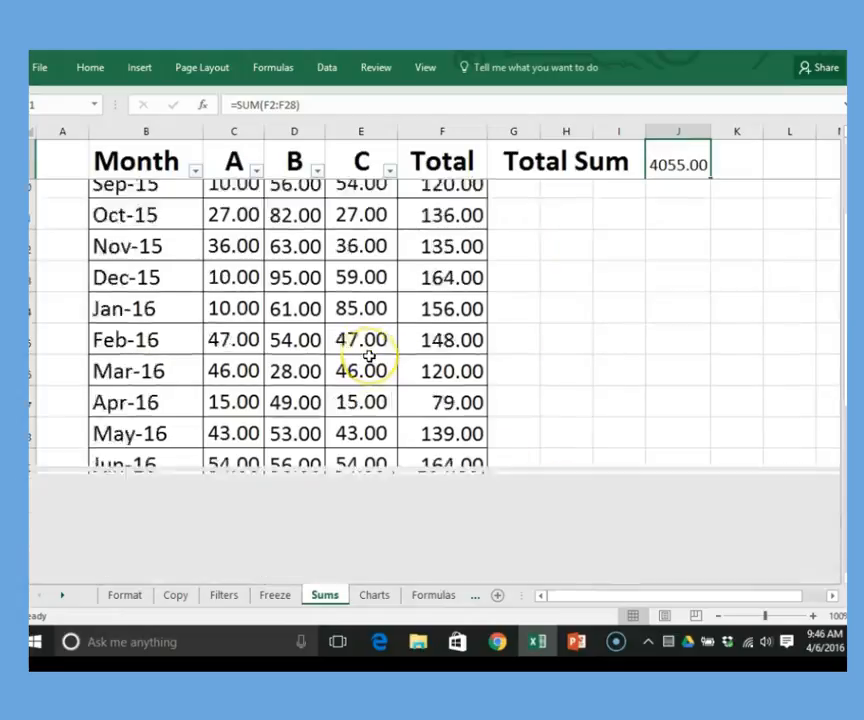
scroll(369, 356, "up", 10)
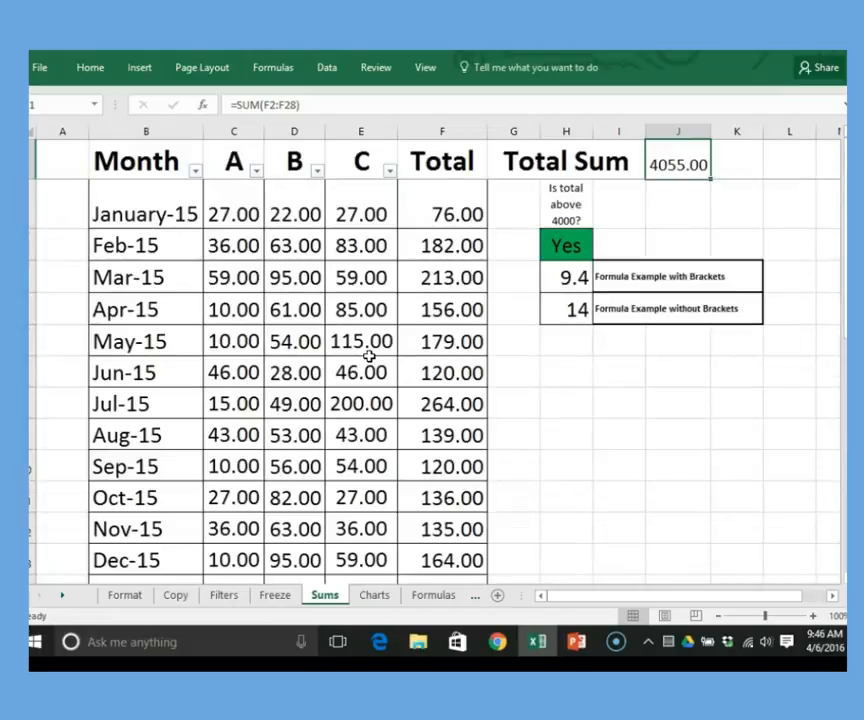
left_click(449, 243)
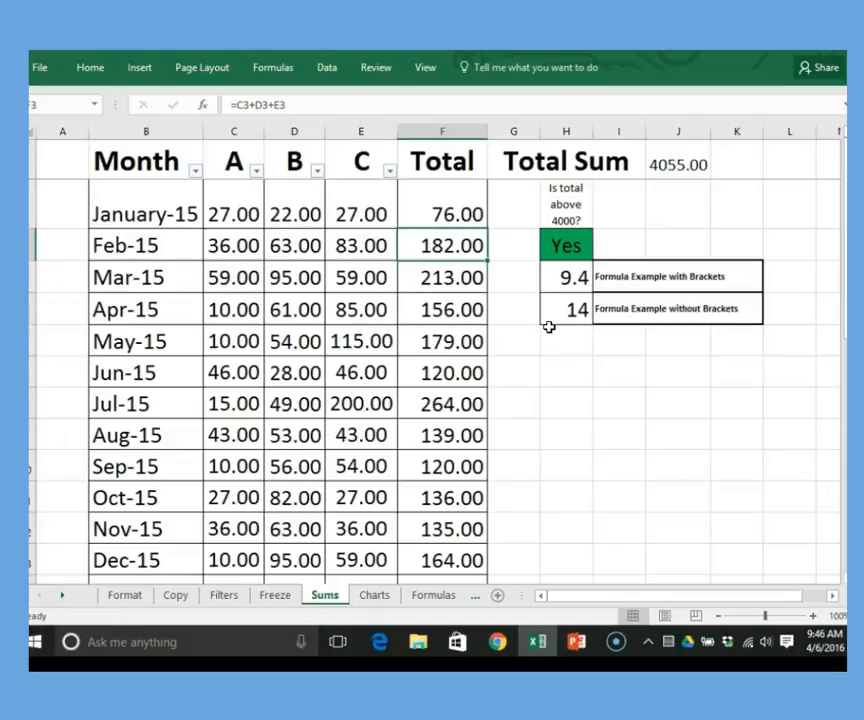
left_click(568, 282)
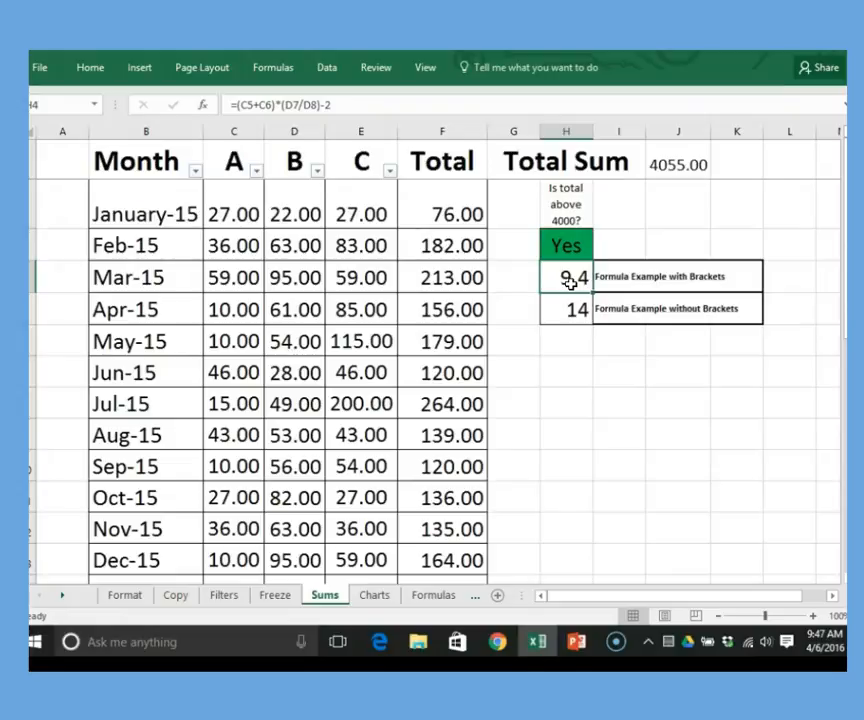
key("Down")
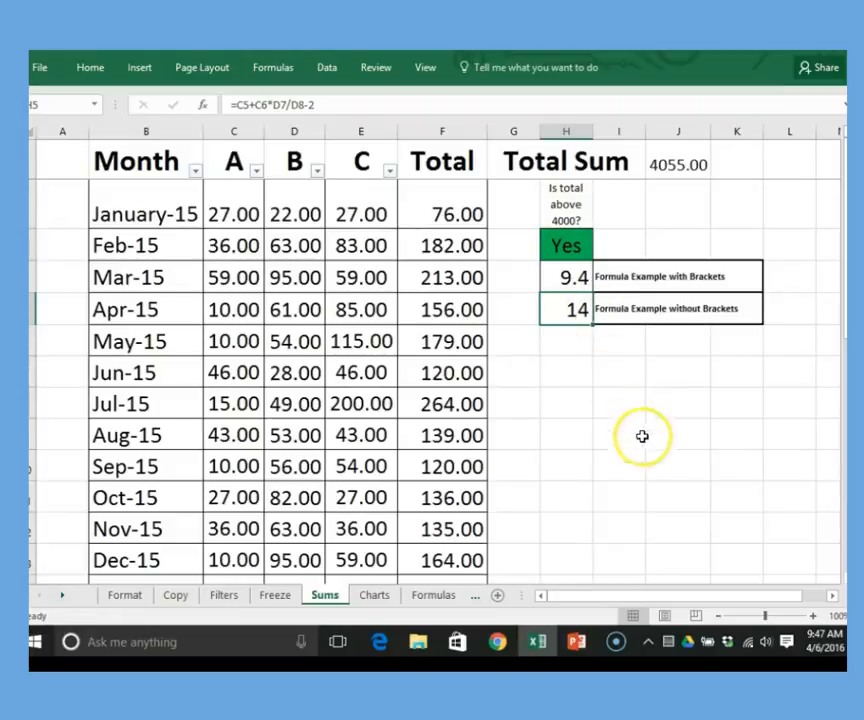
Examine the Monthly A B C Data chart on the Charts sheet down to its month labels.
left_click(374, 595)
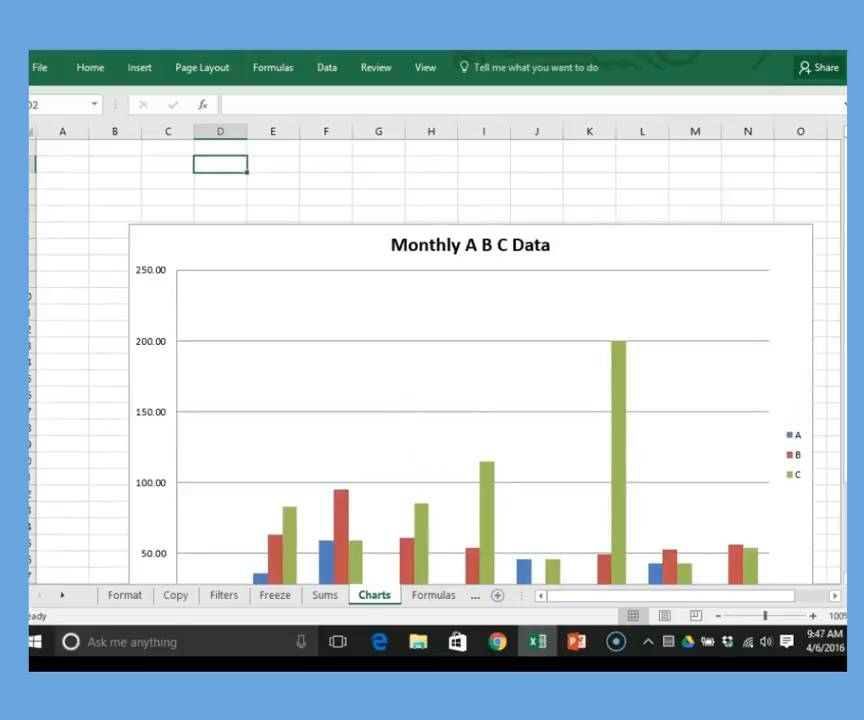
left_click(843, 578)
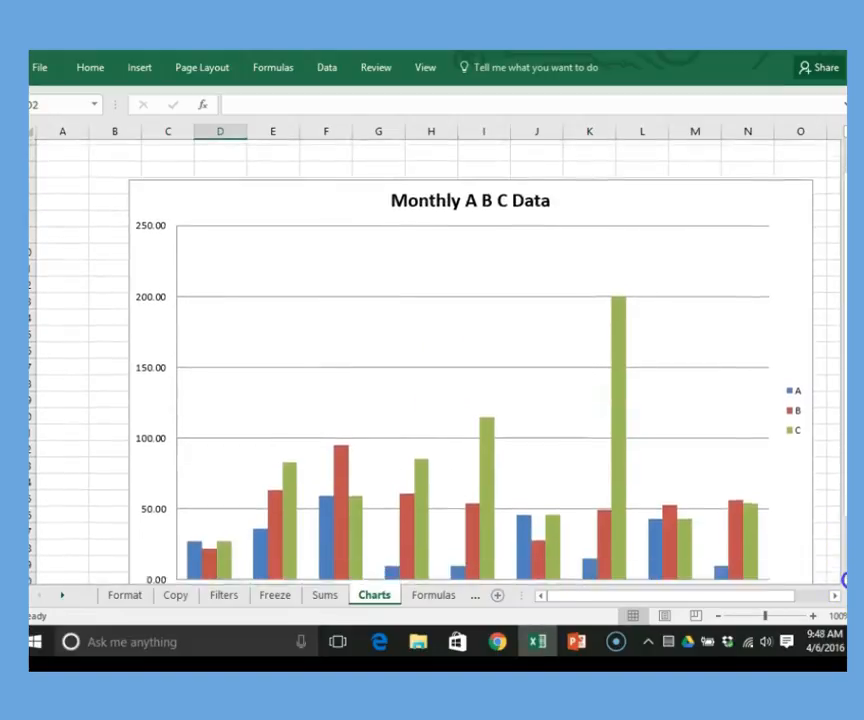
left_click(843, 578)
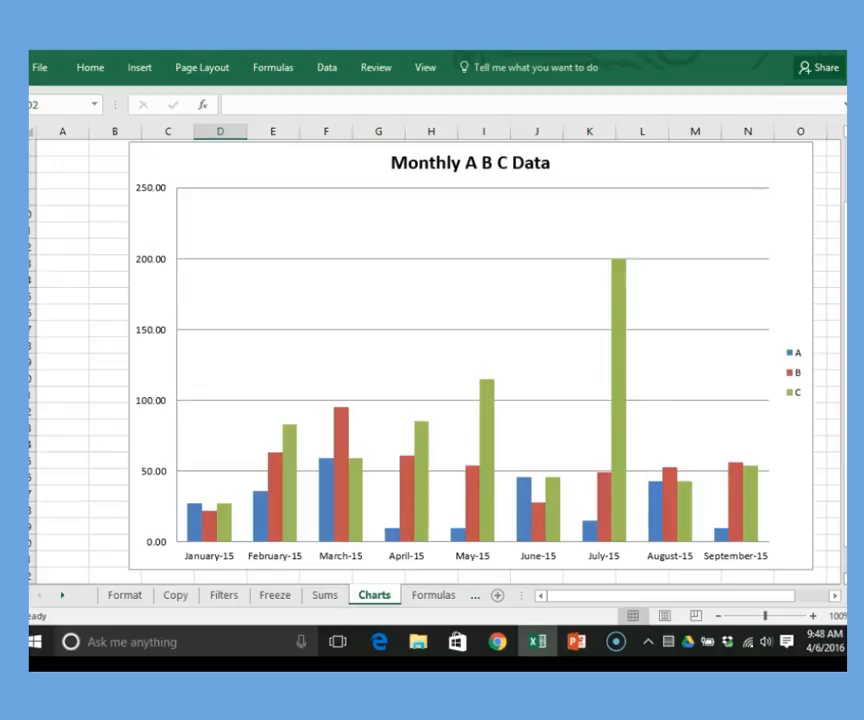
Set the January-15 value in column C of the Sums table to 56 and check the chart on the Charts sheet.
left_click(322, 596)
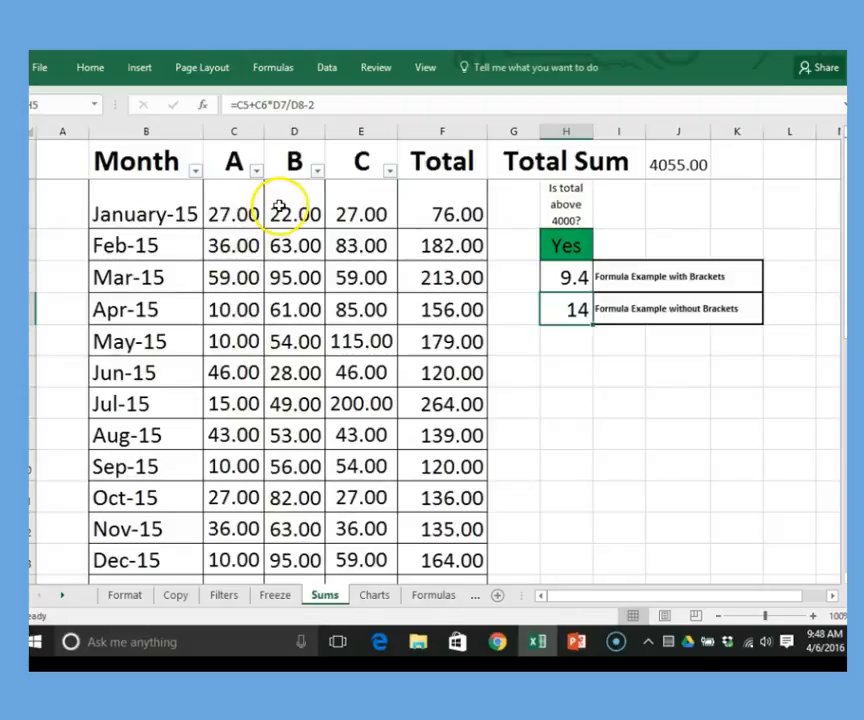
left_click(368, 202)
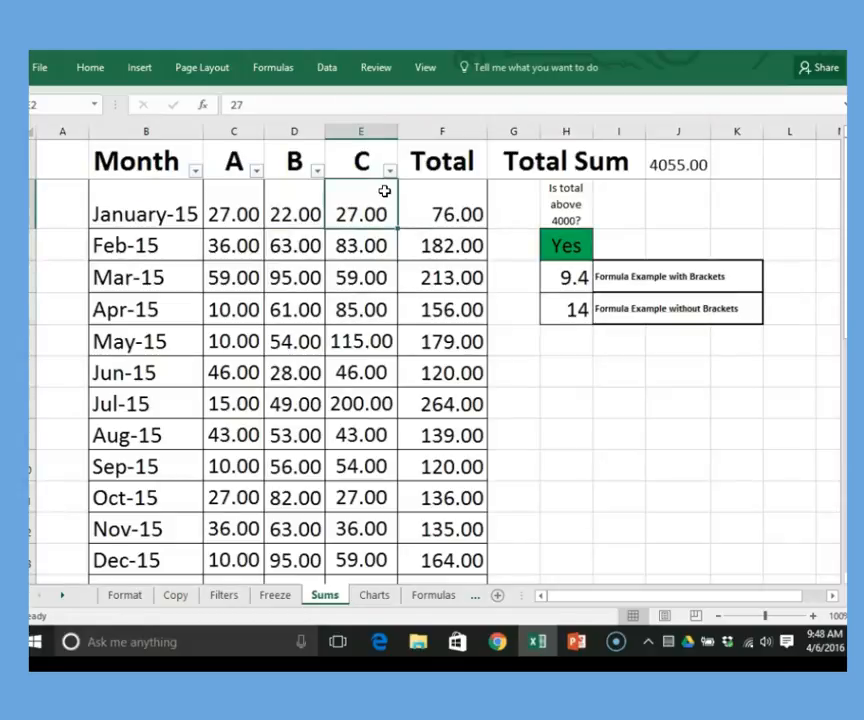
type("56")
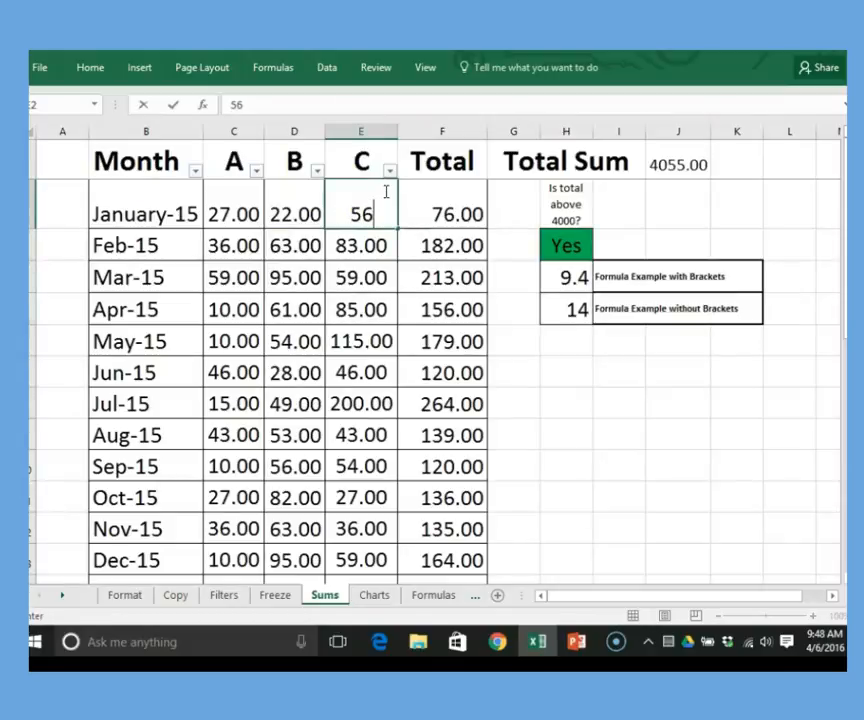
key("Return")
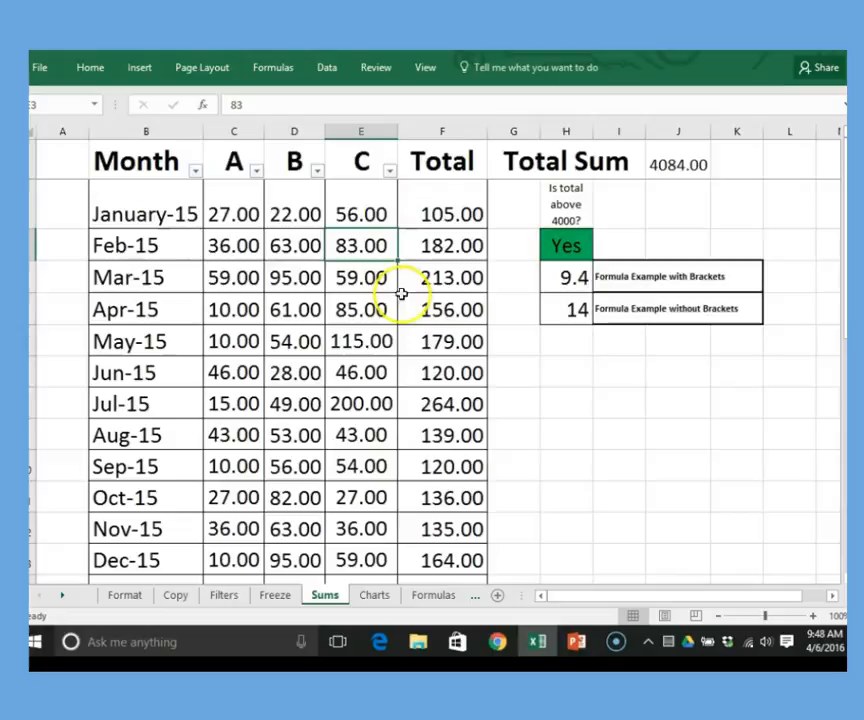
left_click(374, 595)
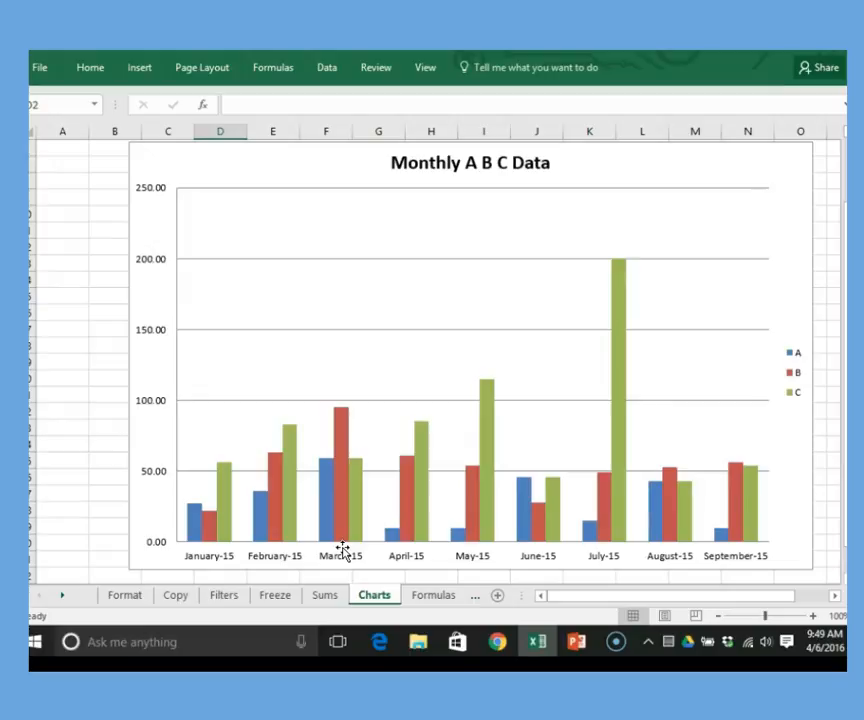
Set the Jul-15 value in column C of the Sums table to 23 and check the chart on the Charts sheet.
left_click(325, 596)
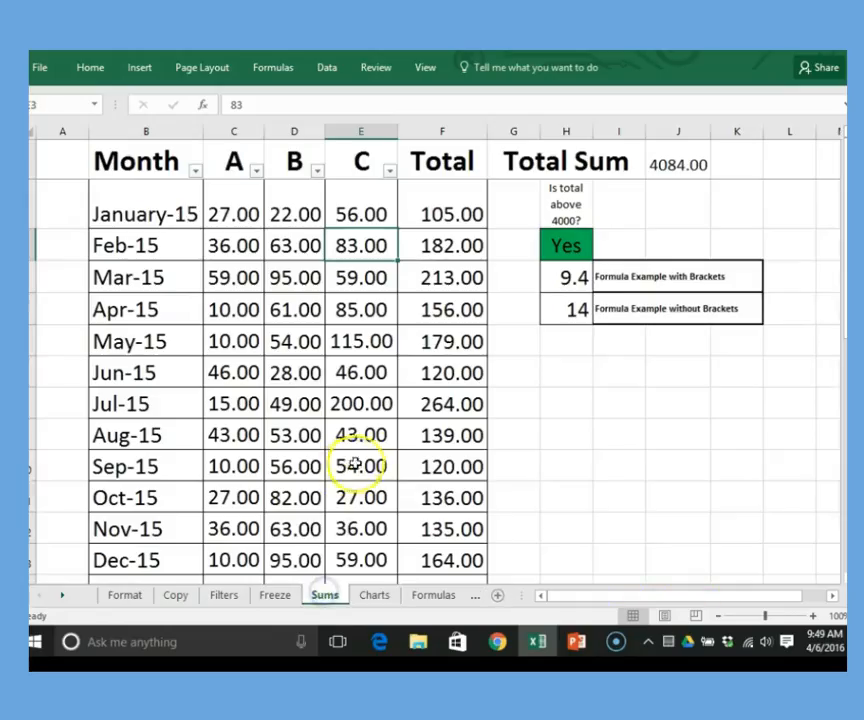
left_click(360, 403)
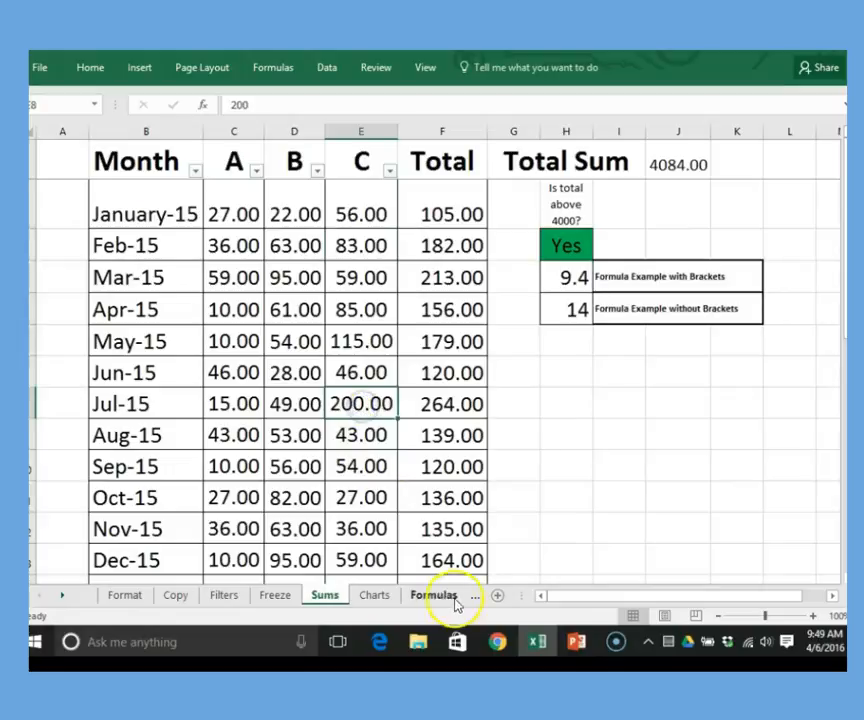
type("23")
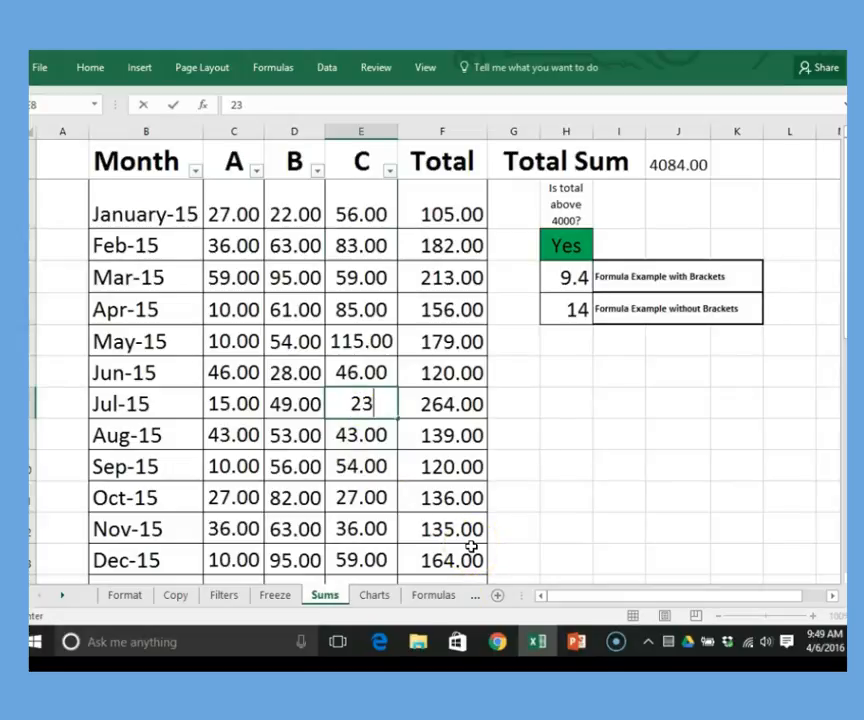
key("Return")
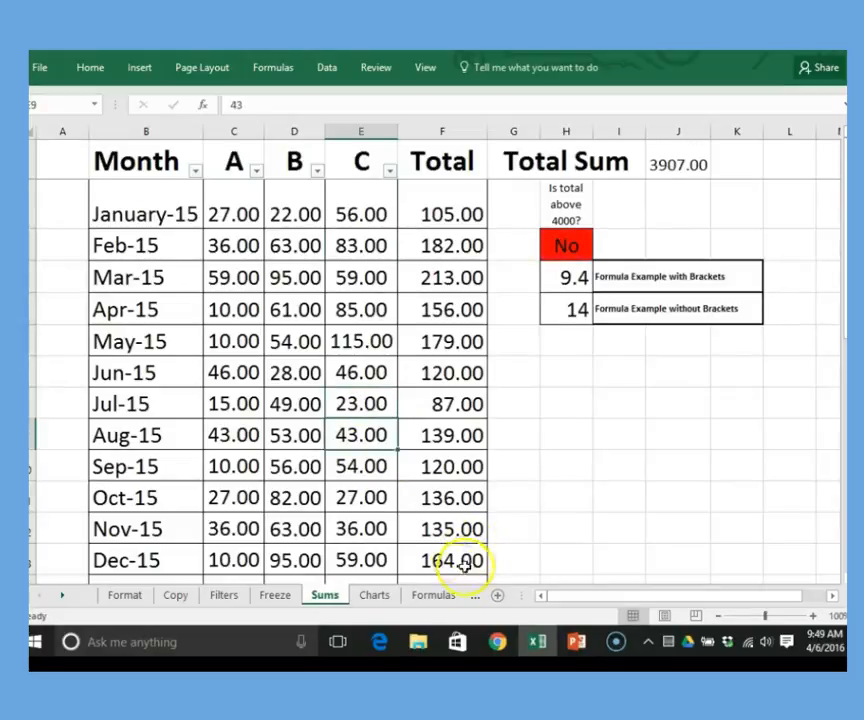
left_click(372, 595)
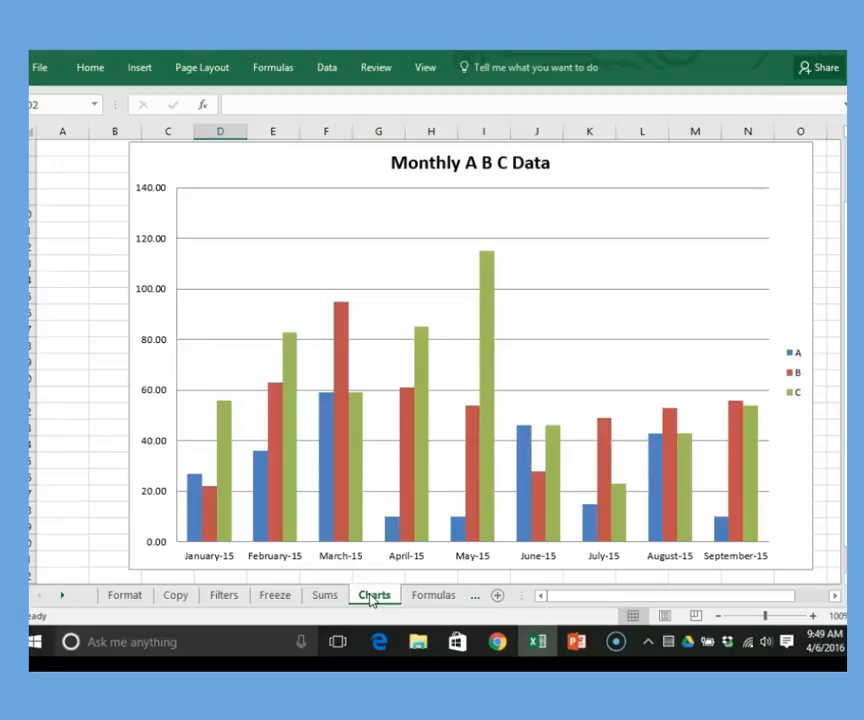
left_click(376, 597)
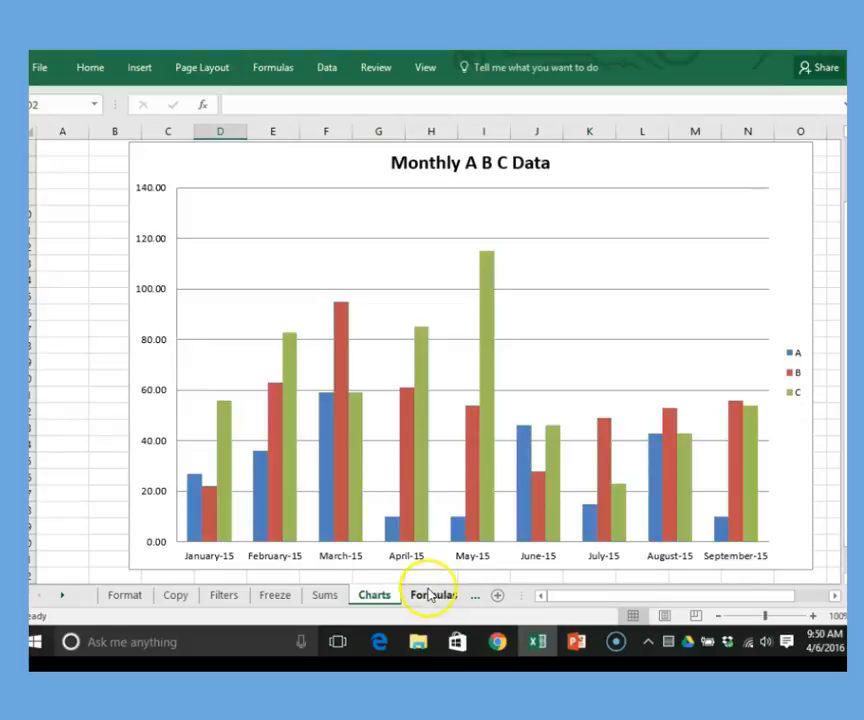
Insert a 2-D clustered column chart on the Sums sheet from the Month, A, B and C data, headers through Aug-15.
left_click(325, 597)
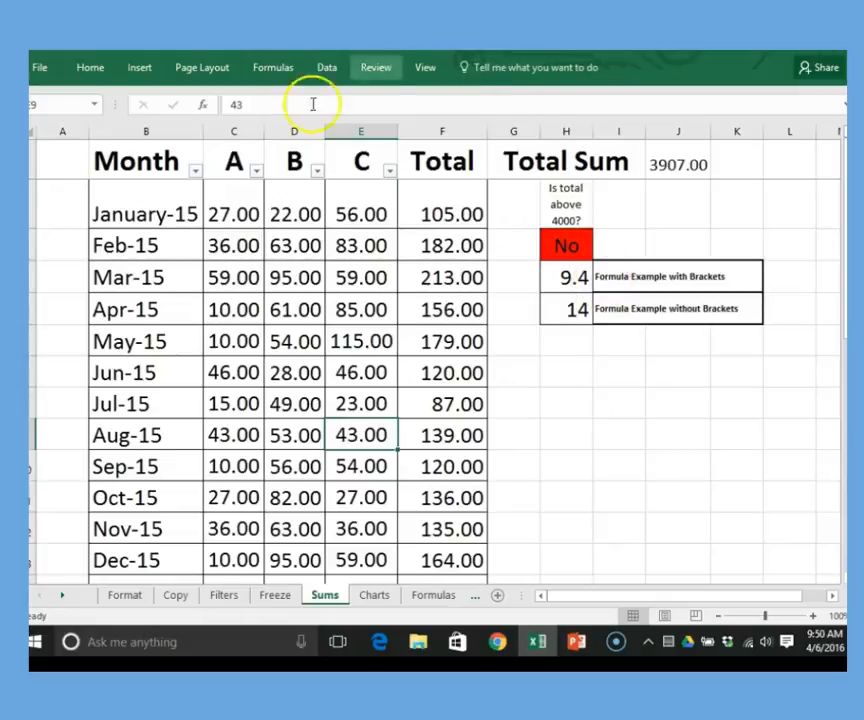
left_click(145, 163)
left_click_drag(145, 163, 253, 457)
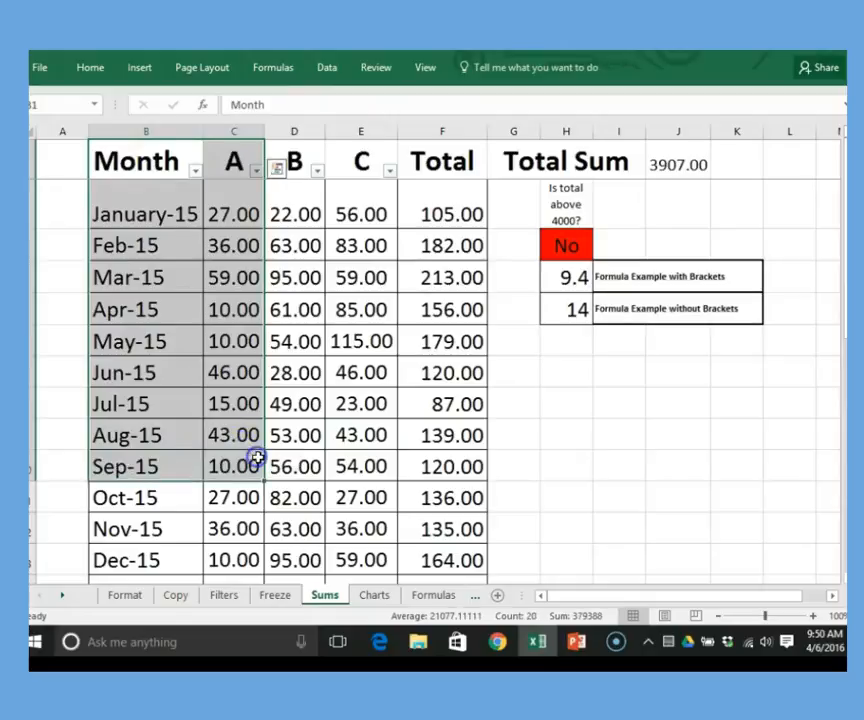
left_click(258, 458)
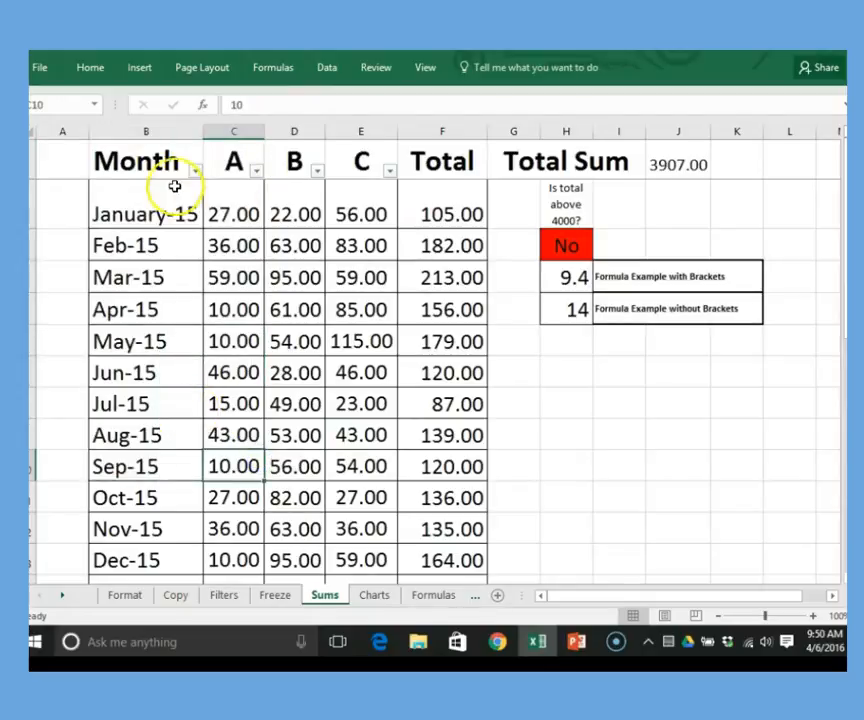
left_click_drag(148, 158, 369, 438)
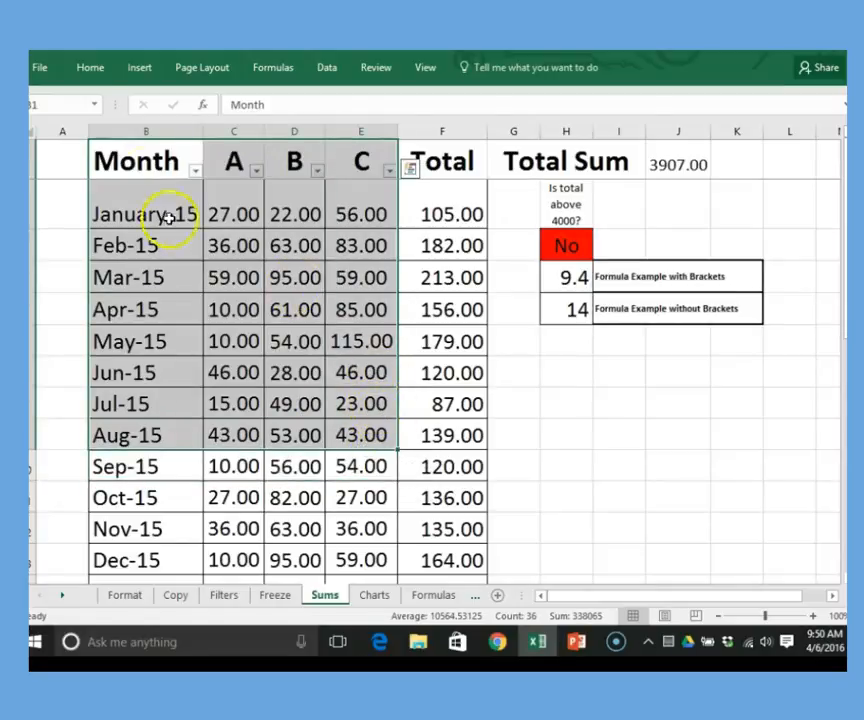
left_click(132, 74)
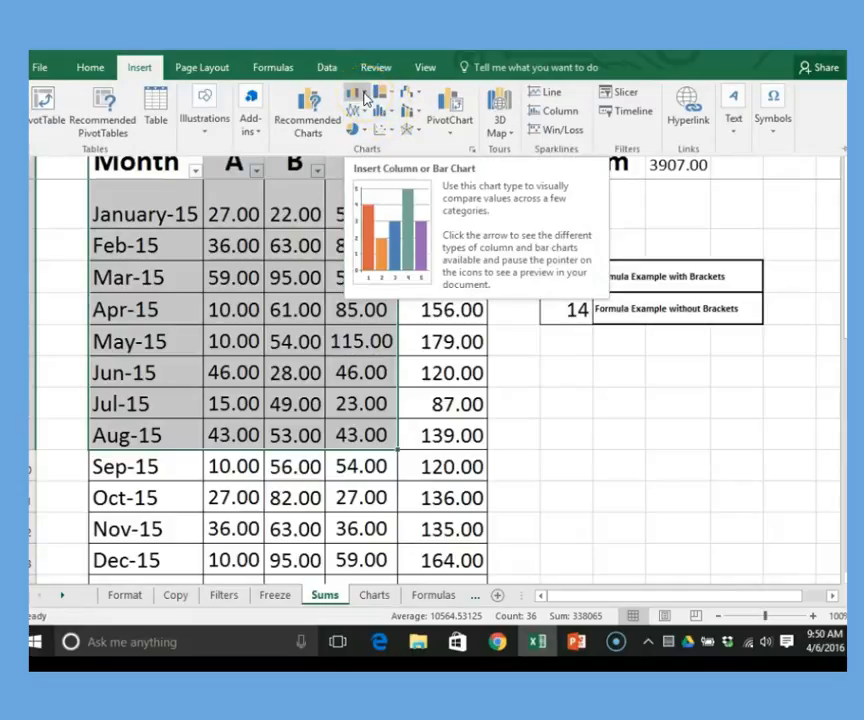
left_click(366, 99)
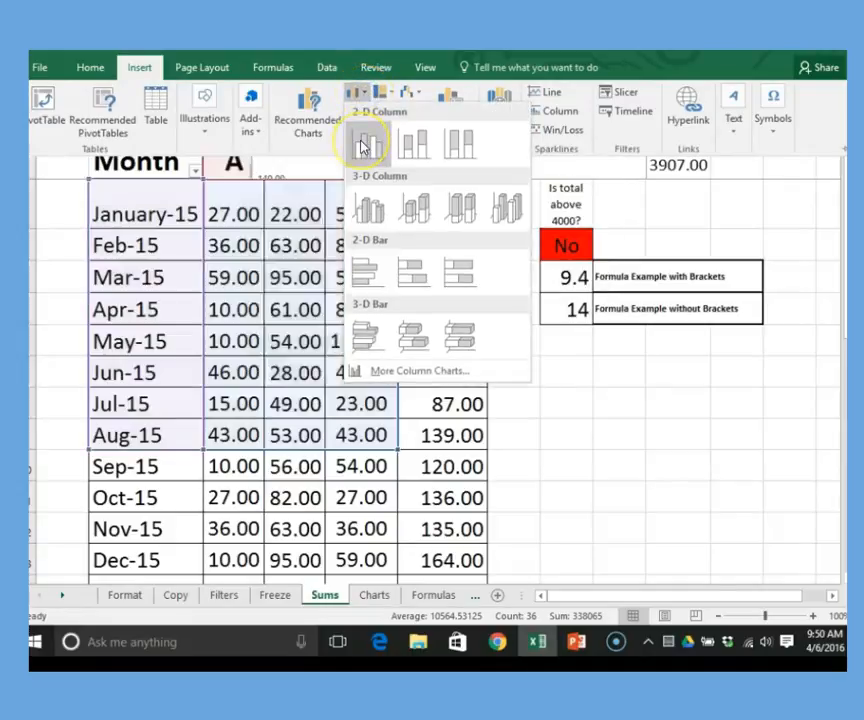
left_click(364, 147)
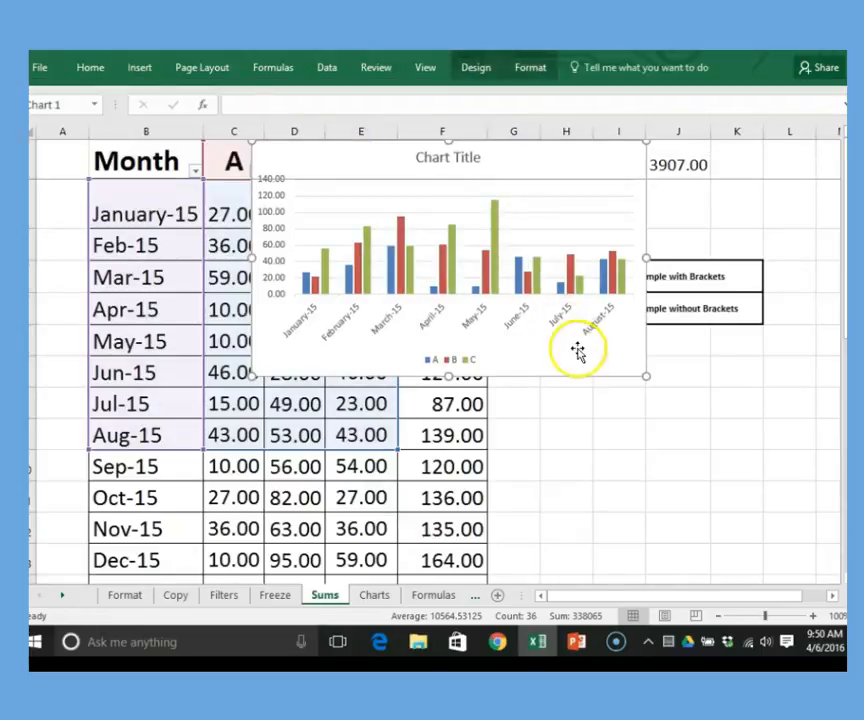
Shrink the new chart to about 4.6 by 2.6 inches and place it beside the table, below the bracket formula examples.
left_click_drag(575, 370, 659, 513)
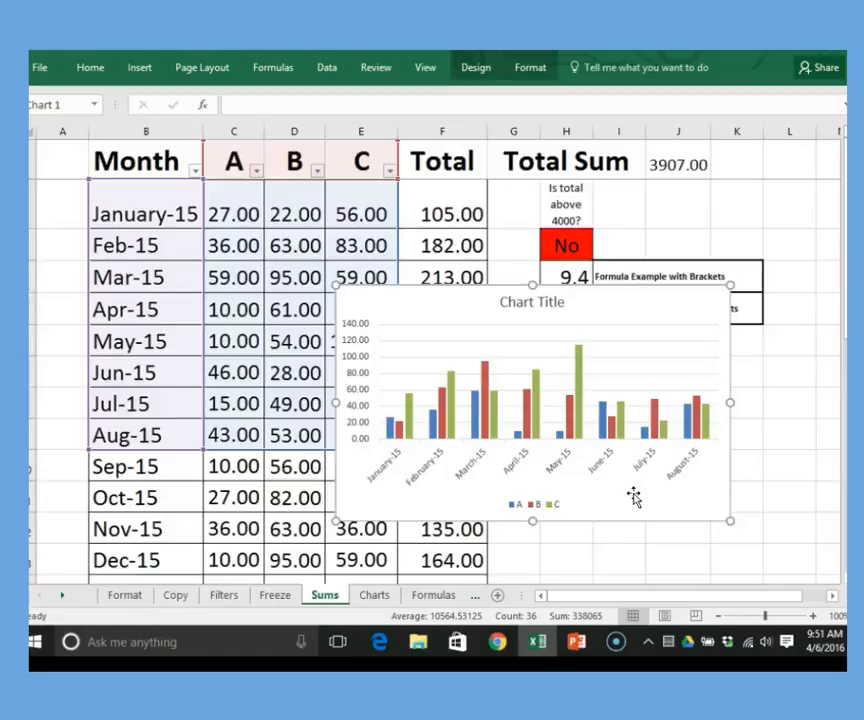
left_click(630, 493)
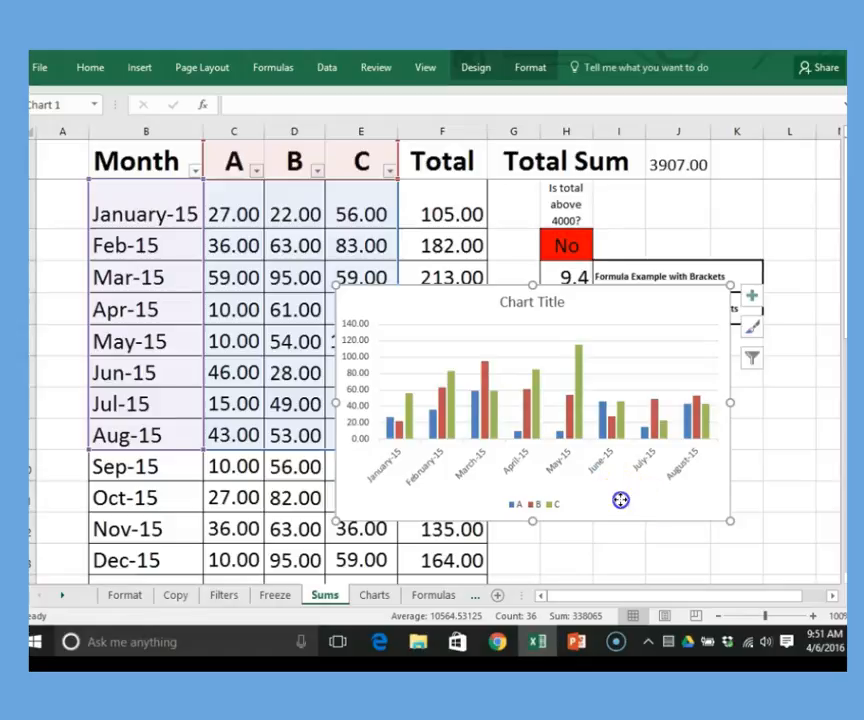
left_click_drag(616, 501, 791, 561)
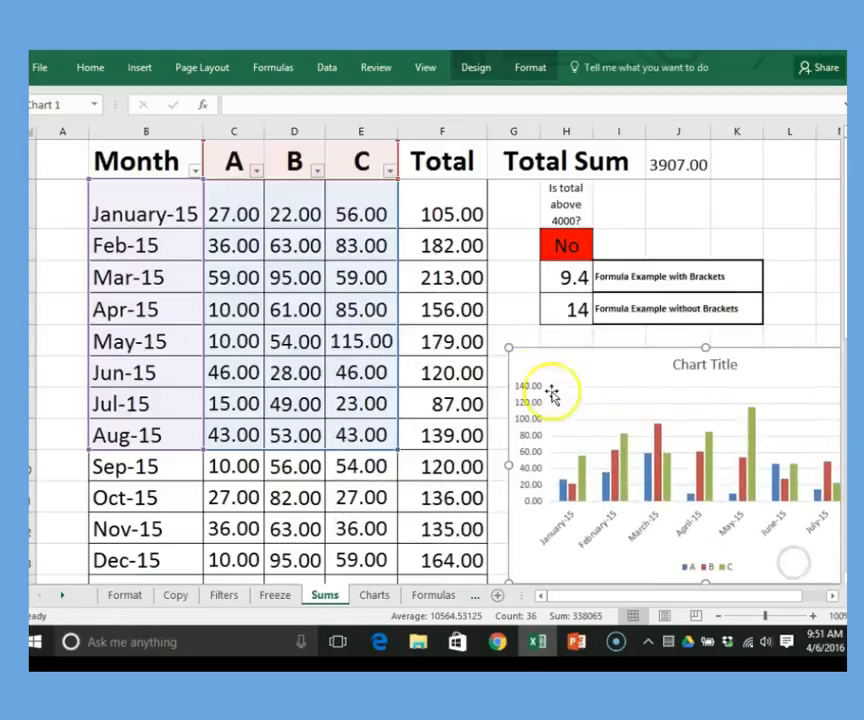
left_click_drag(507, 346, 537, 381)
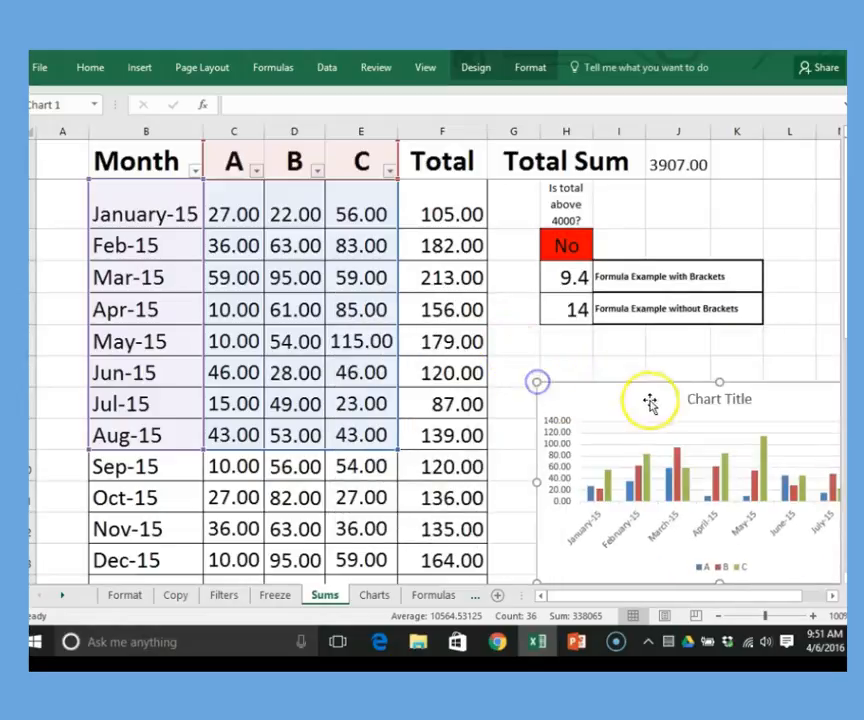
left_click_drag(663, 399, 614, 382)
Inspect the new chart's title and legend, and reselect the whole chart area.
left_click(672, 382)
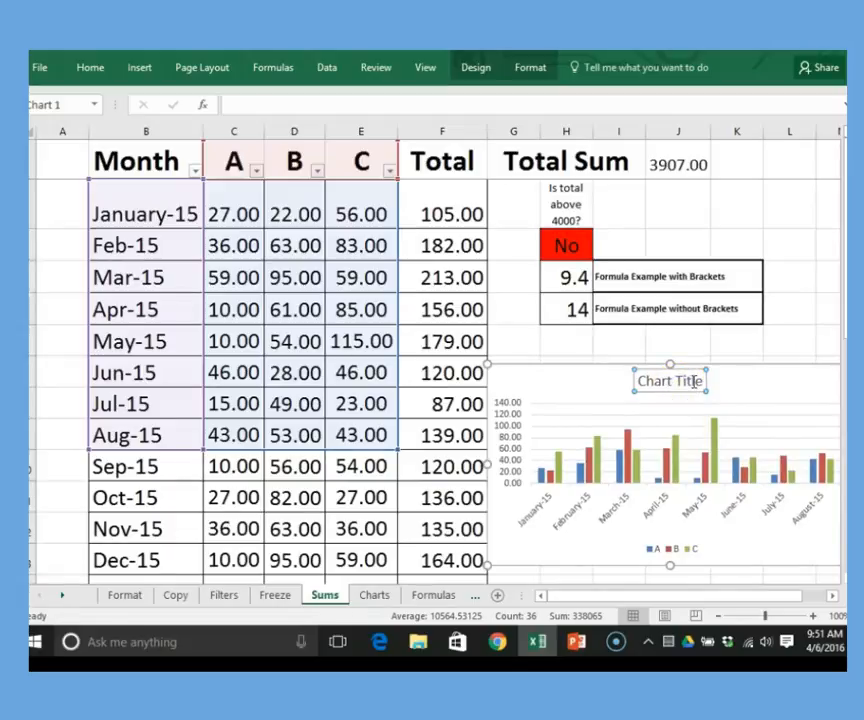
left_click(685, 393)
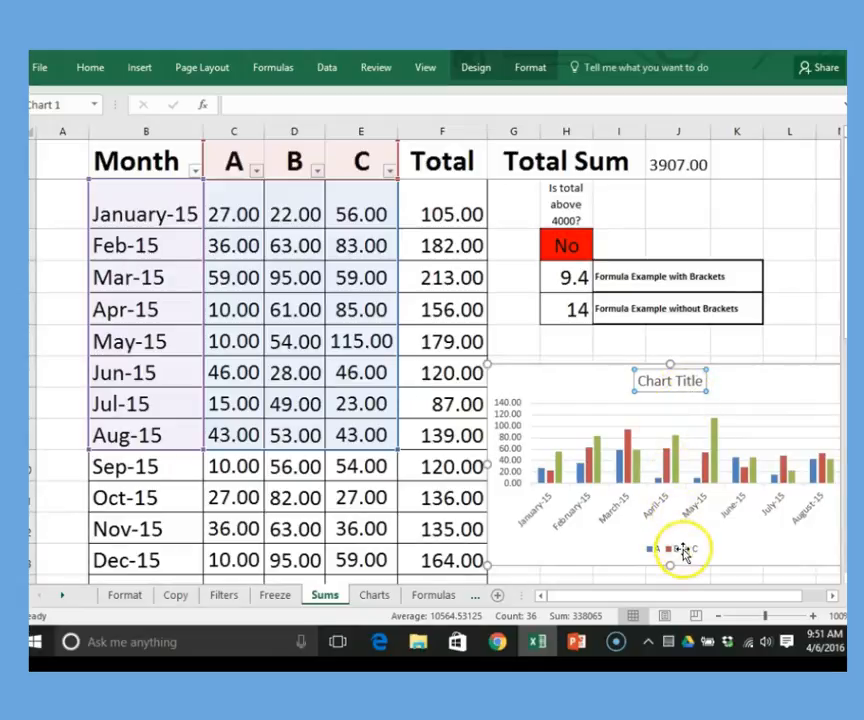
left_click(575, 369)
left_click(575, 369)
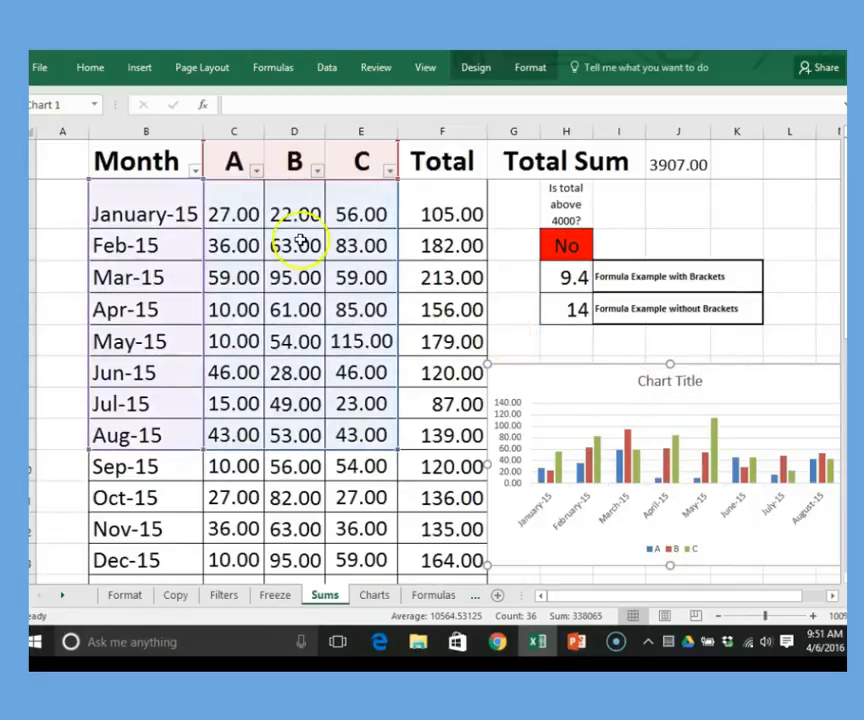
left_click(564, 387)
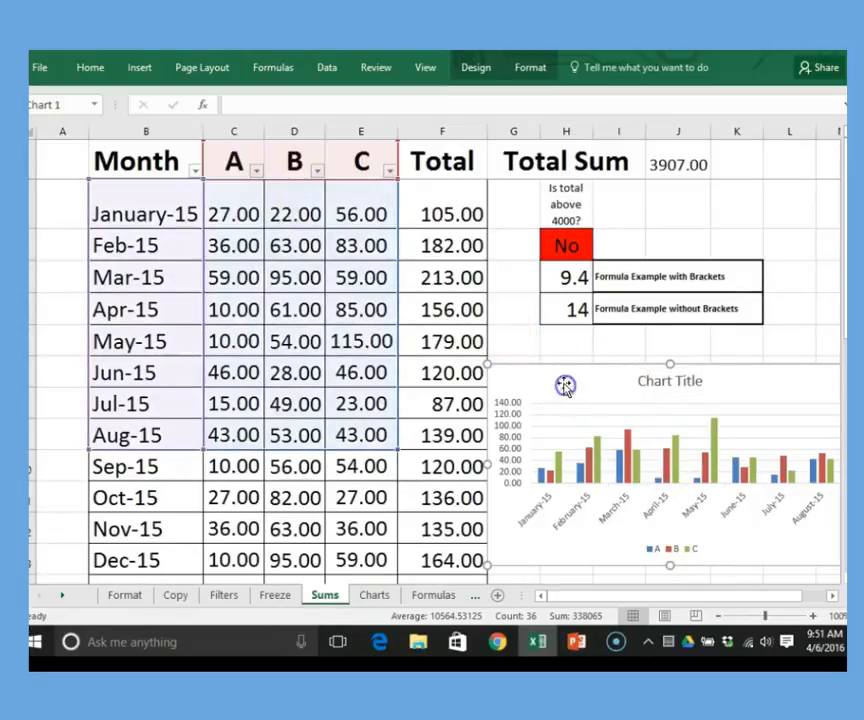
Examine the chart elements that can be added to the selected chart and its shape formatting options.
left_click(488, 70)
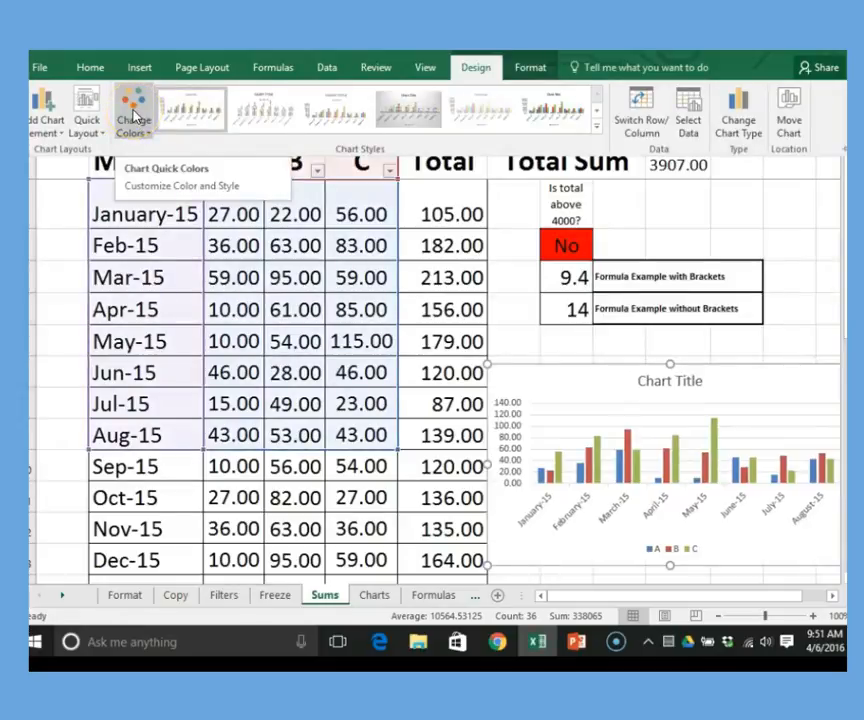
left_click(55, 112)
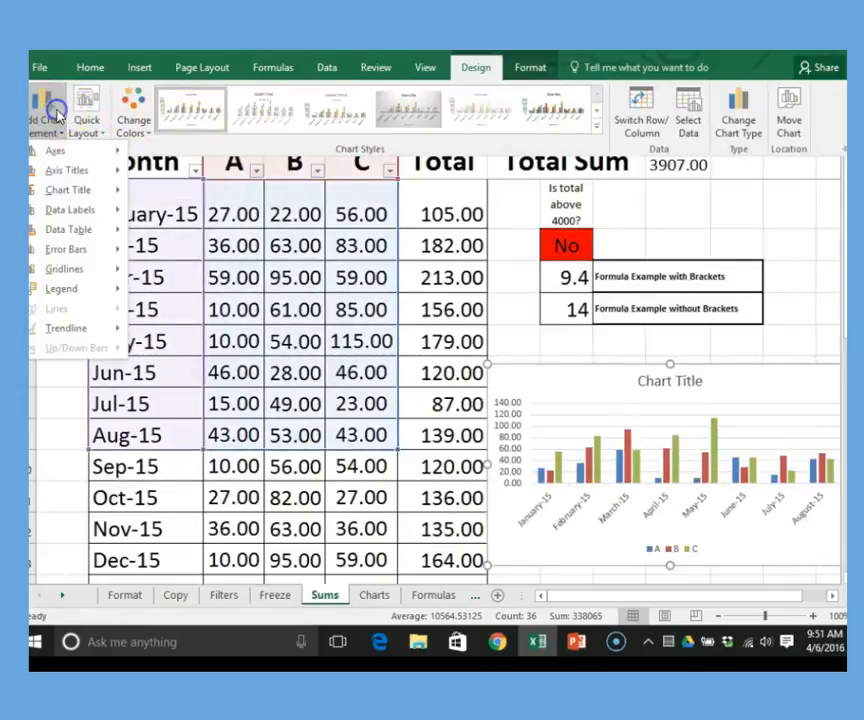
mouse_move(66, 172)
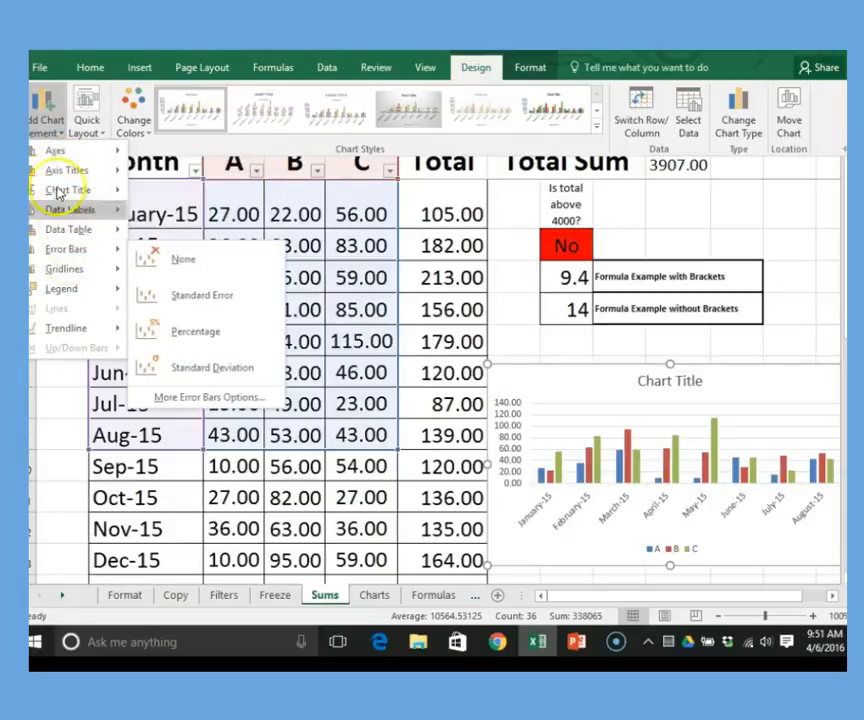
left_click(527, 67)
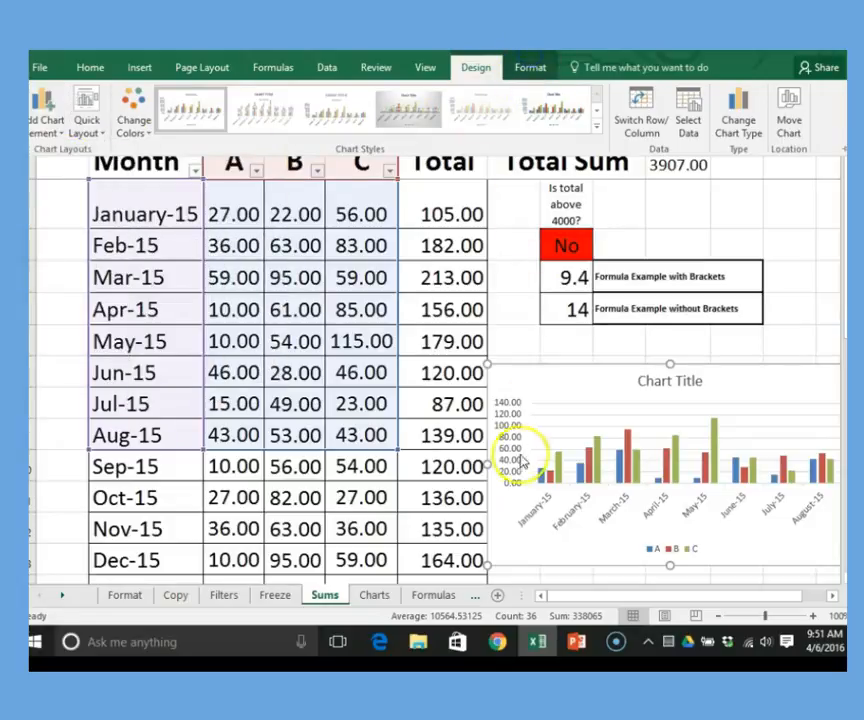
left_click(559, 372)
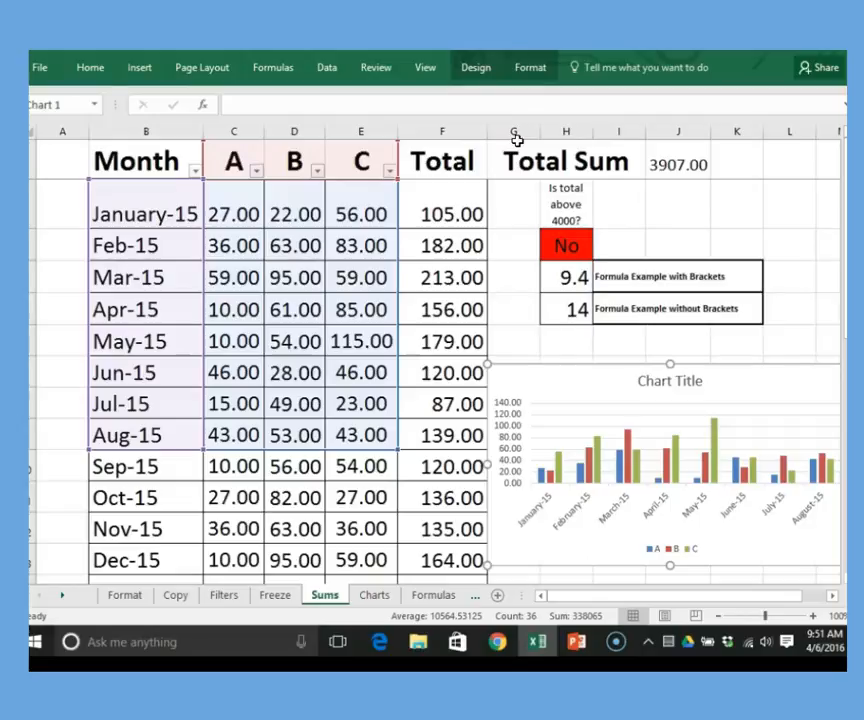
left_click(530, 68)
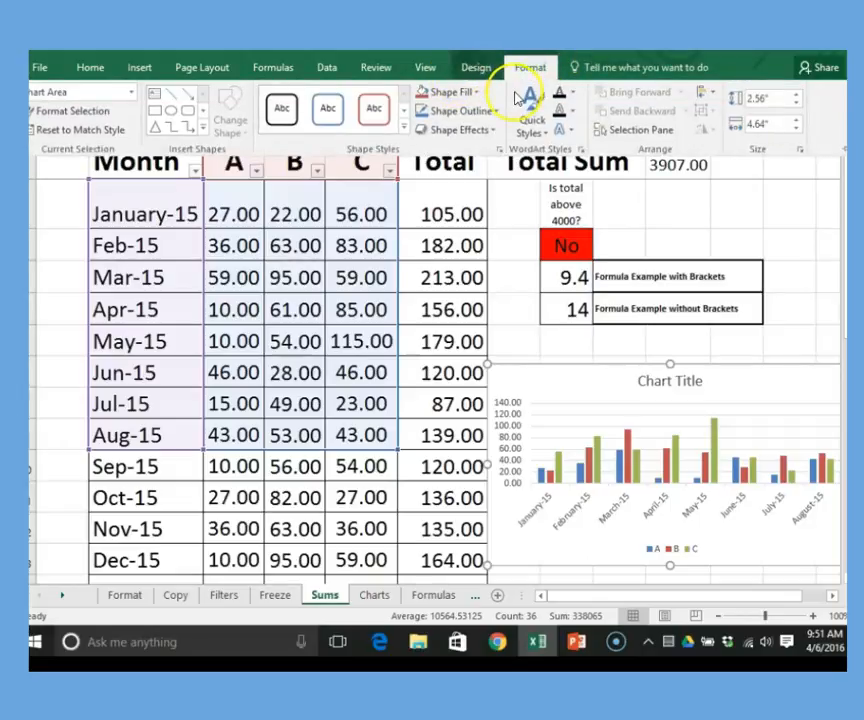
View the Sums chart's source data highlighting by selecting and deselecting it, and examine the finished chart on the Charts sheet.
left_click(770, 377)
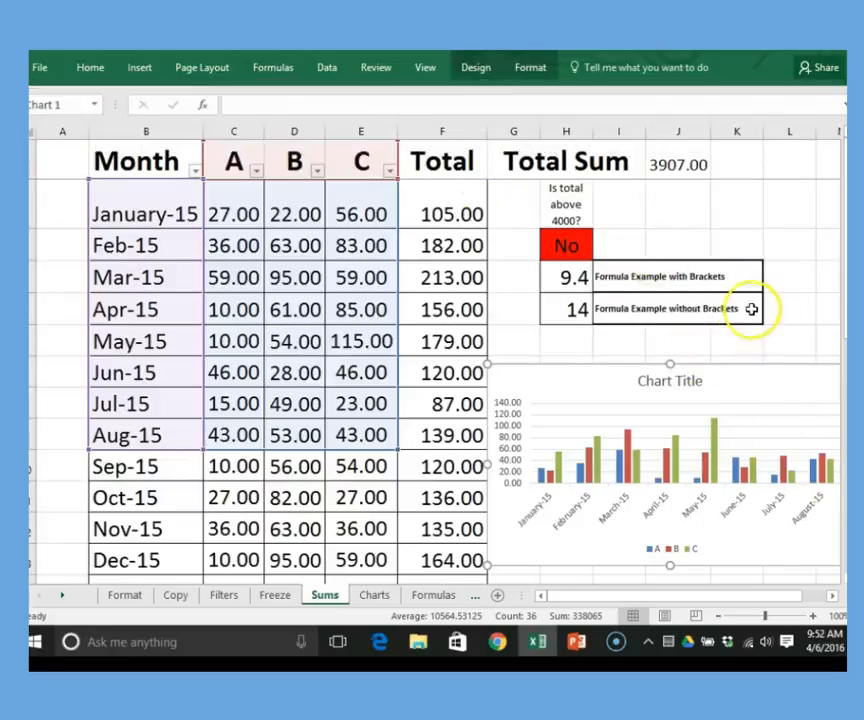
left_click(797, 306)
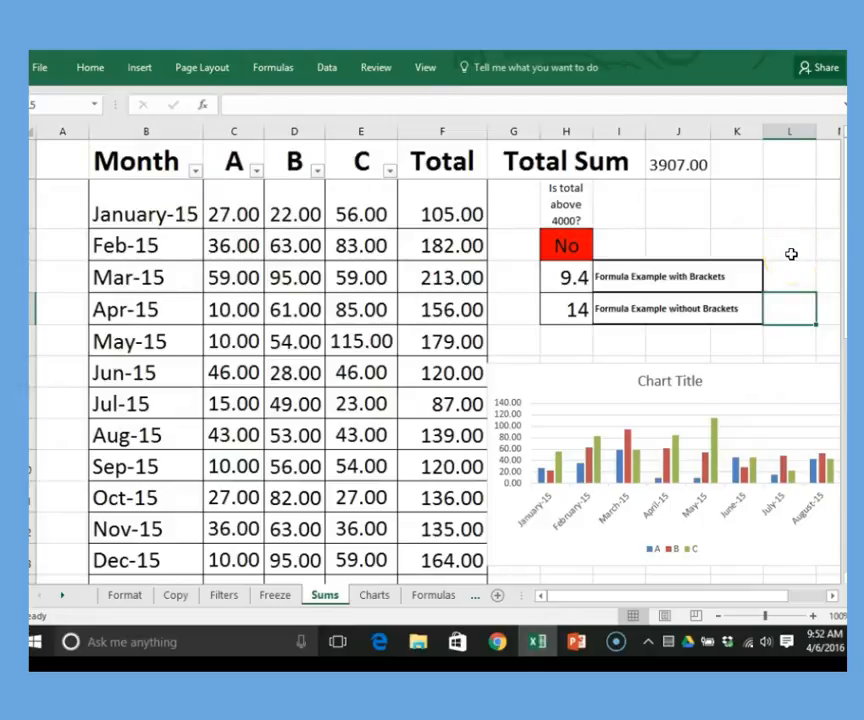
left_click(620, 381)
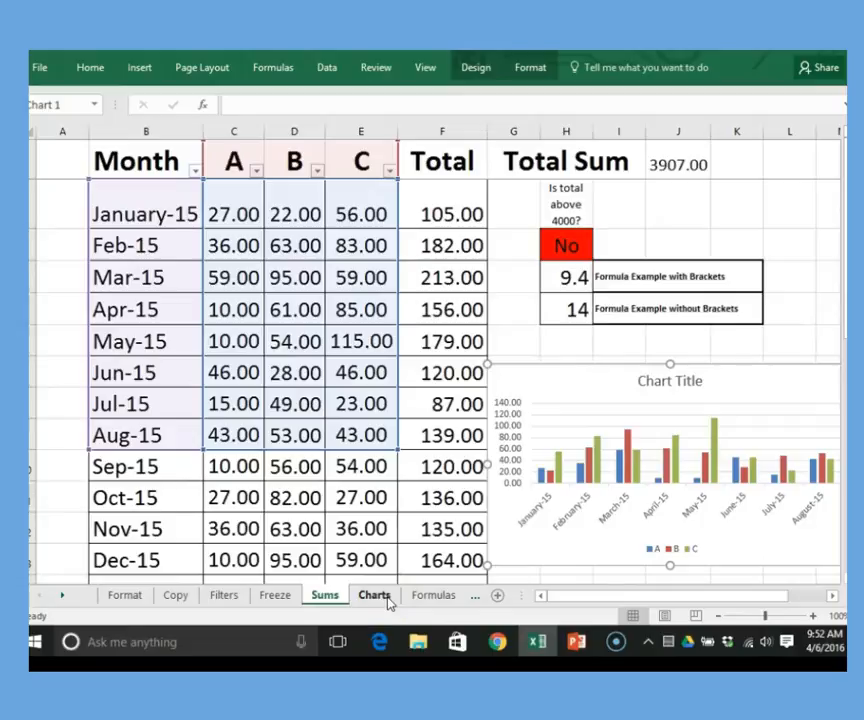
left_click(376, 598)
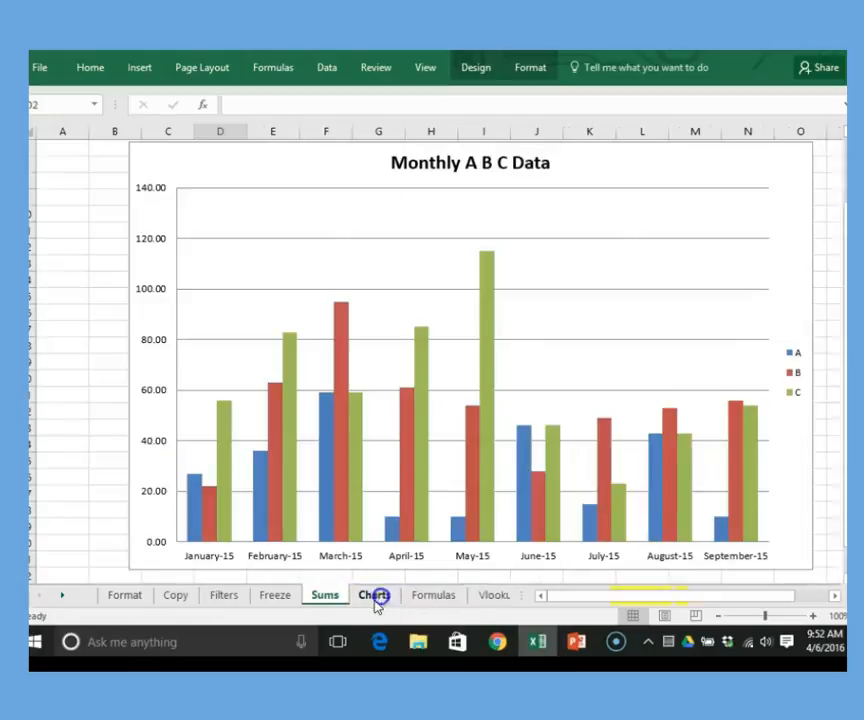
On the Formulas sheet, enter =B5+D5 in the Sum row's result cell F5.
left_click(419, 596)
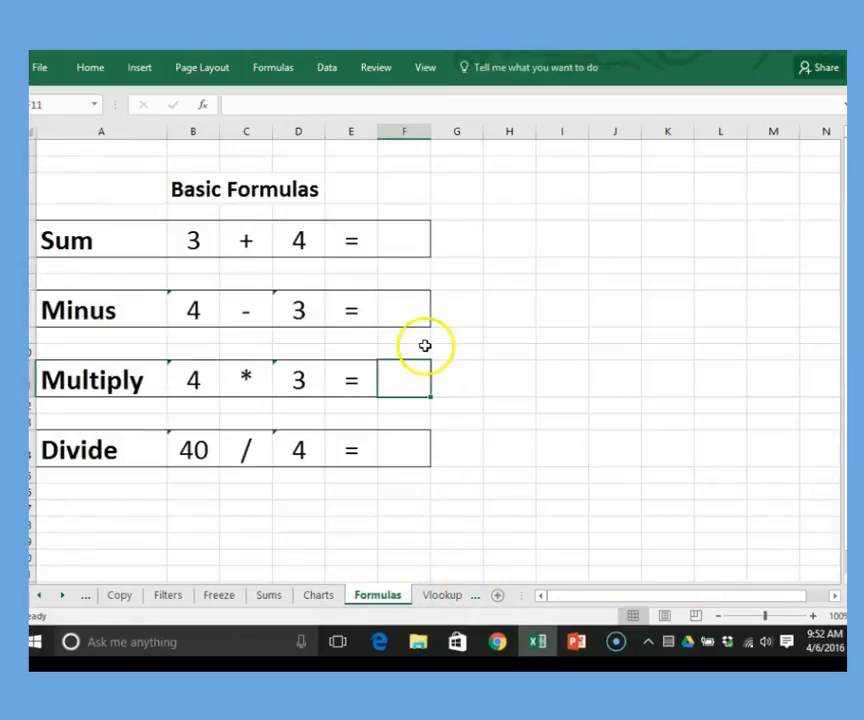
left_click(406, 249)
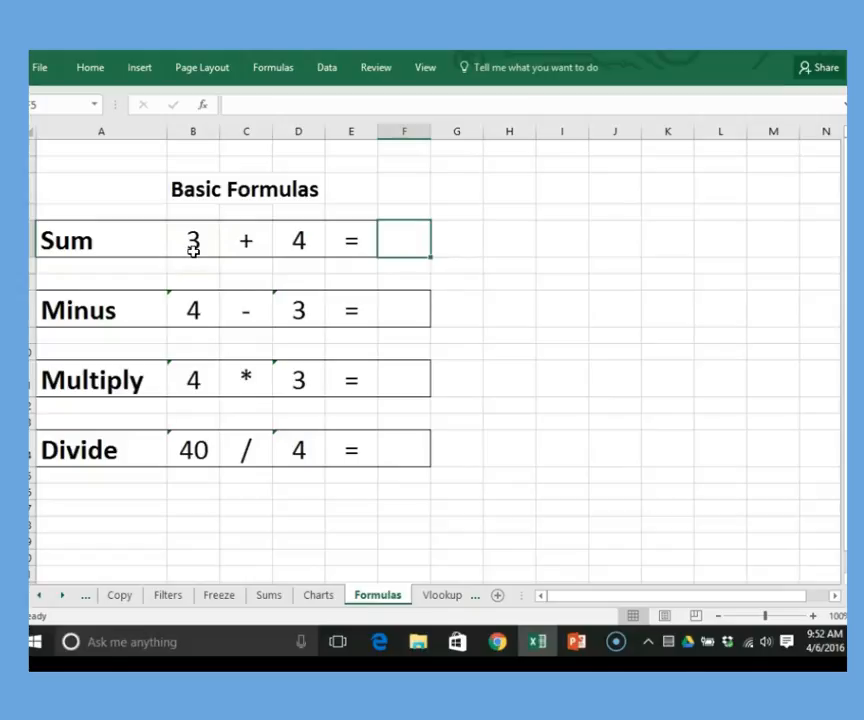
type("=")
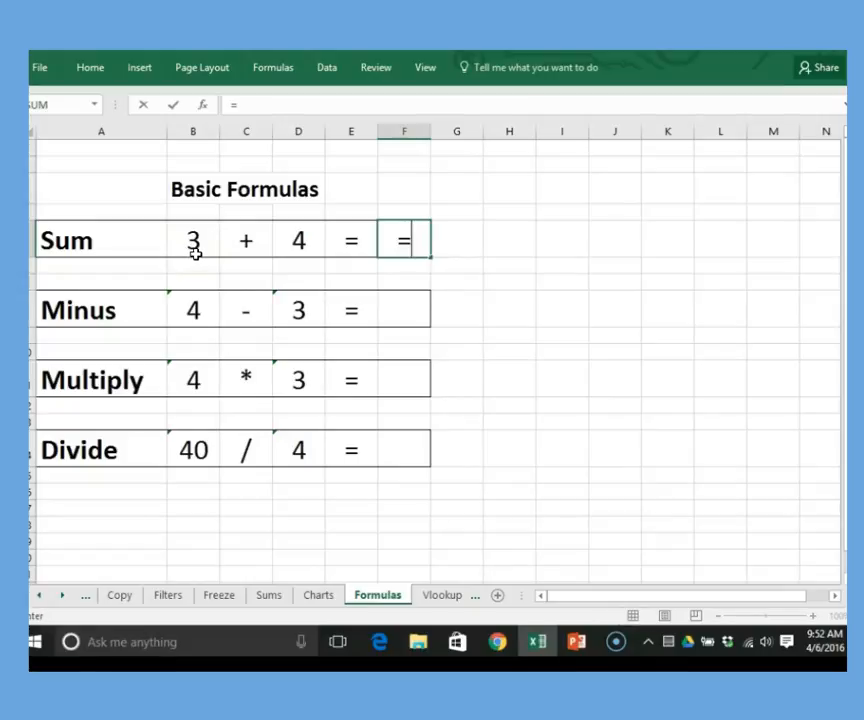
left_click(197, 245)
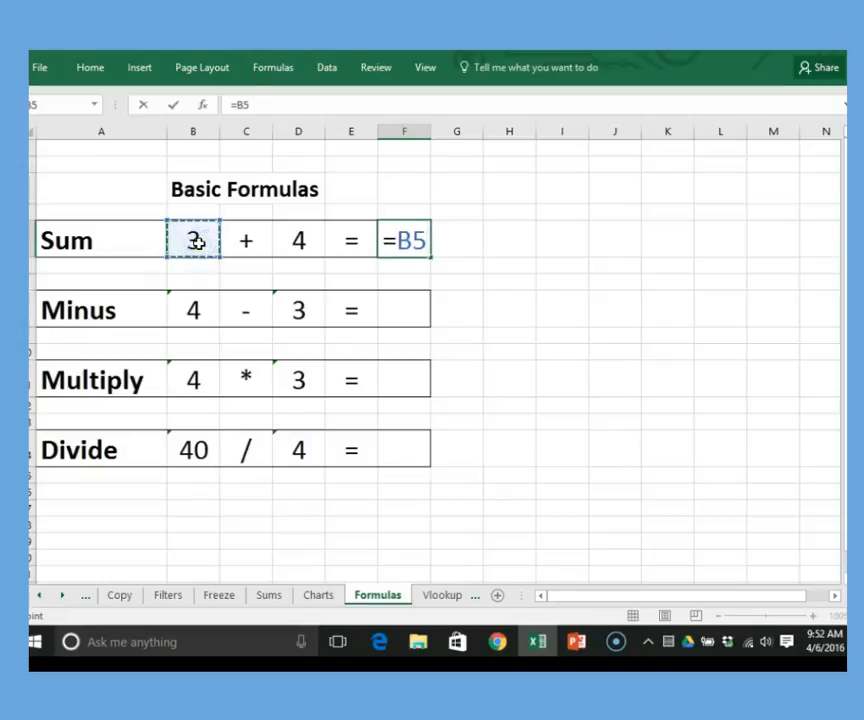
type("+")
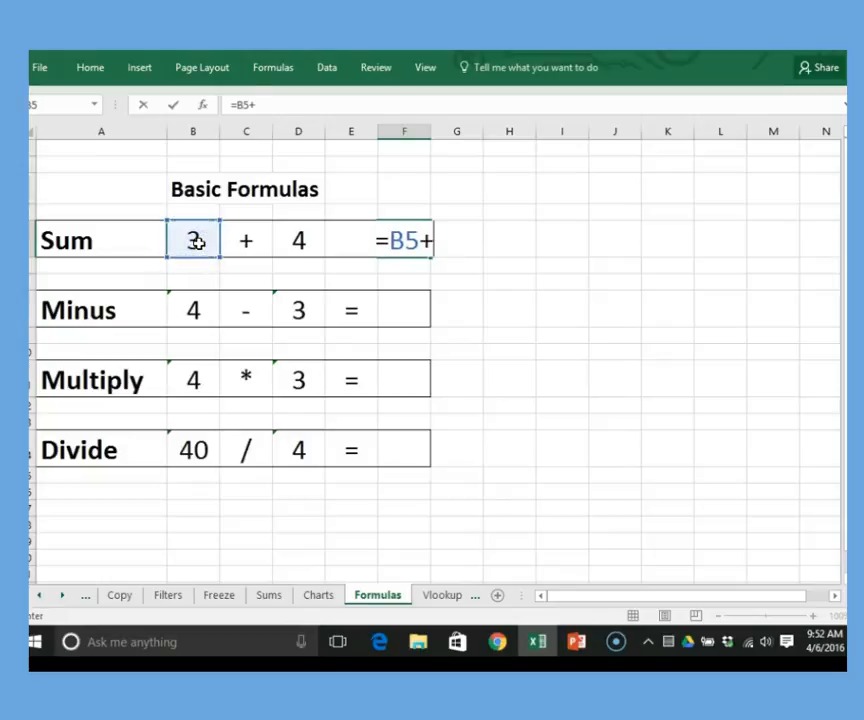
left_click(298, 241)
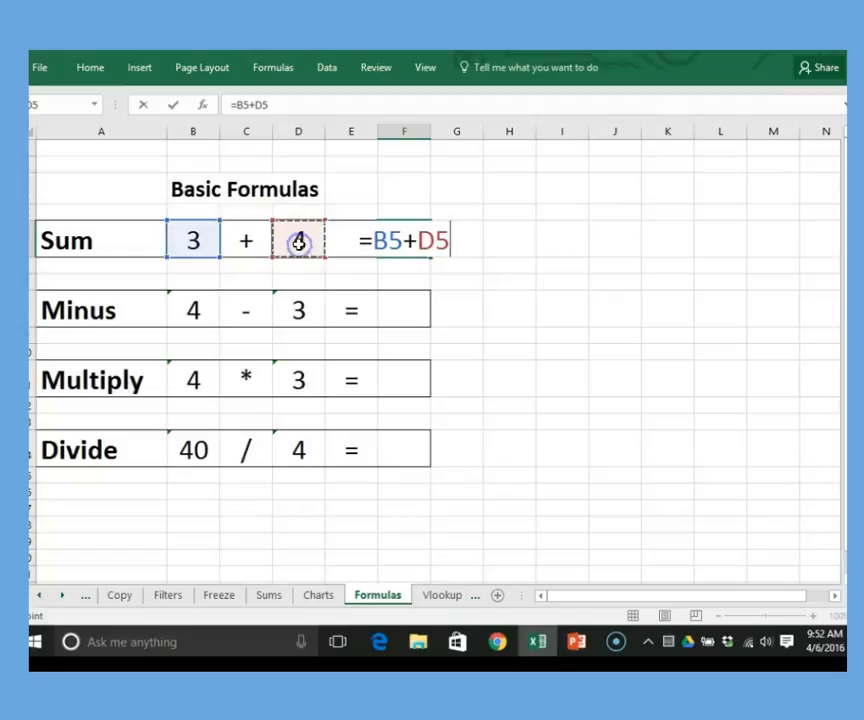
key("Return")
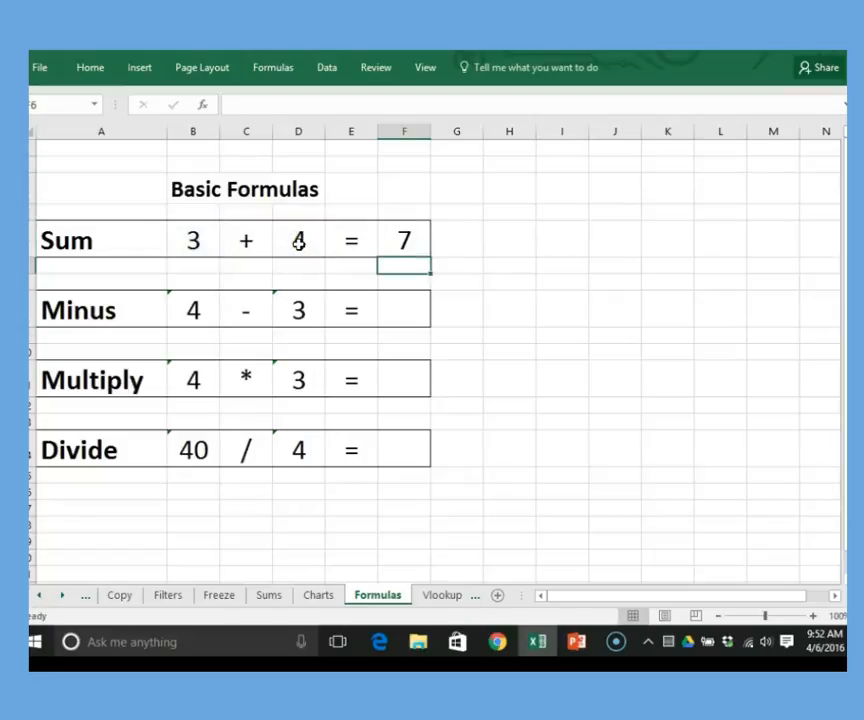
Try to calculate the Divide row's result by entering =b14/d14 in cell F14.
left_click(410, 453)
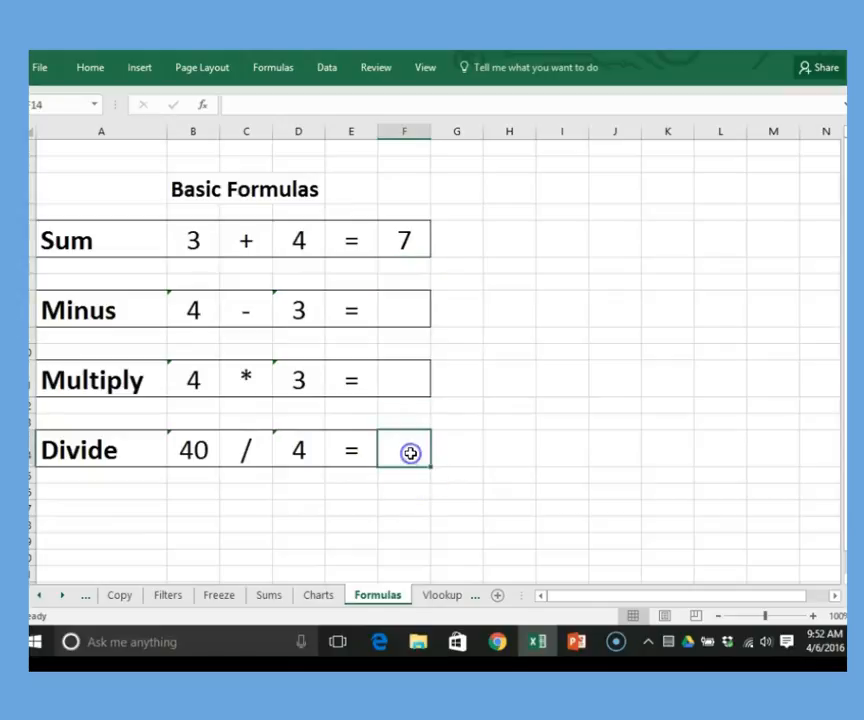
type("=")
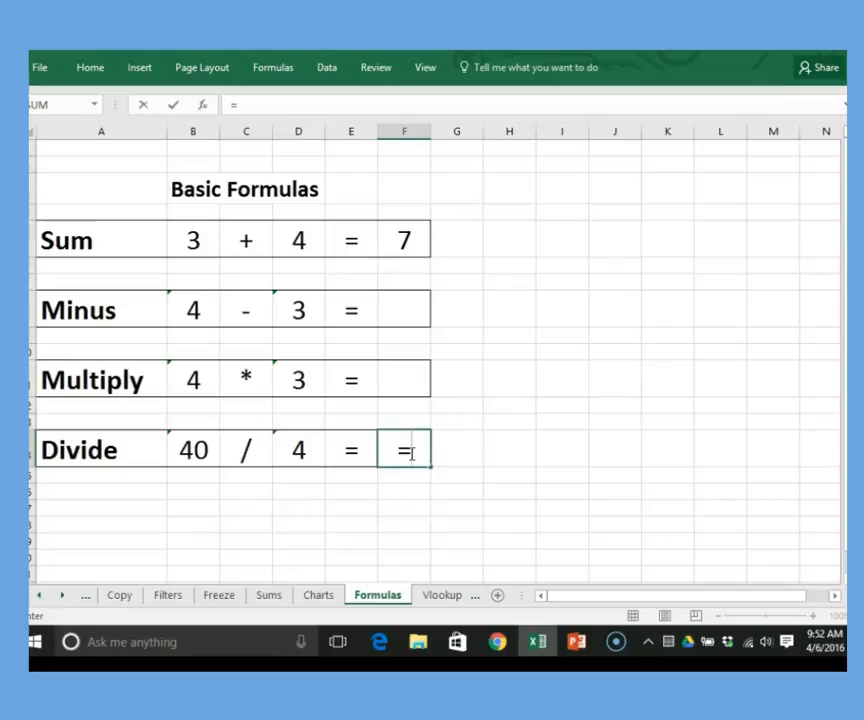
type("b")
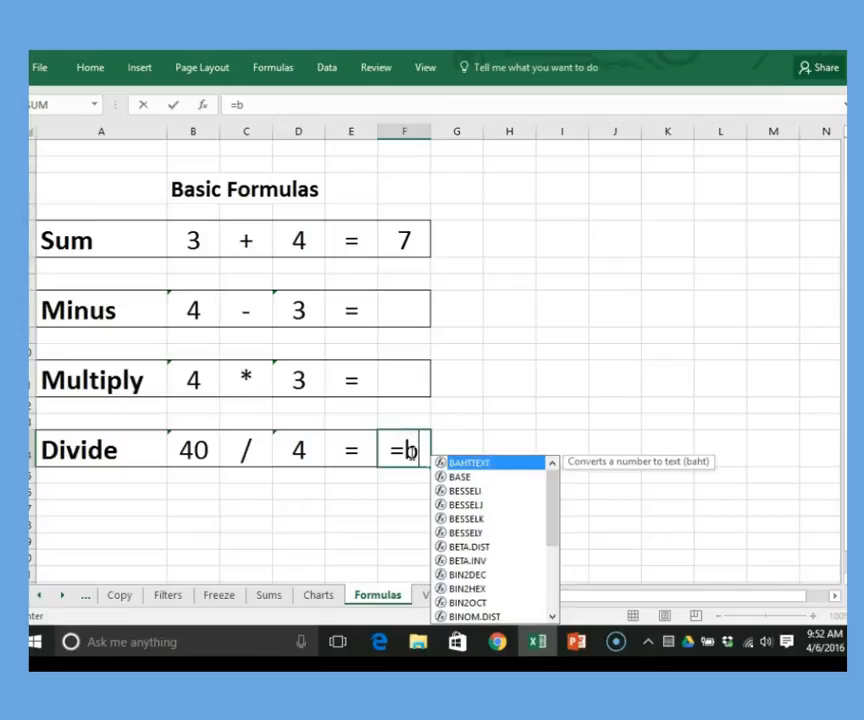
type("14")
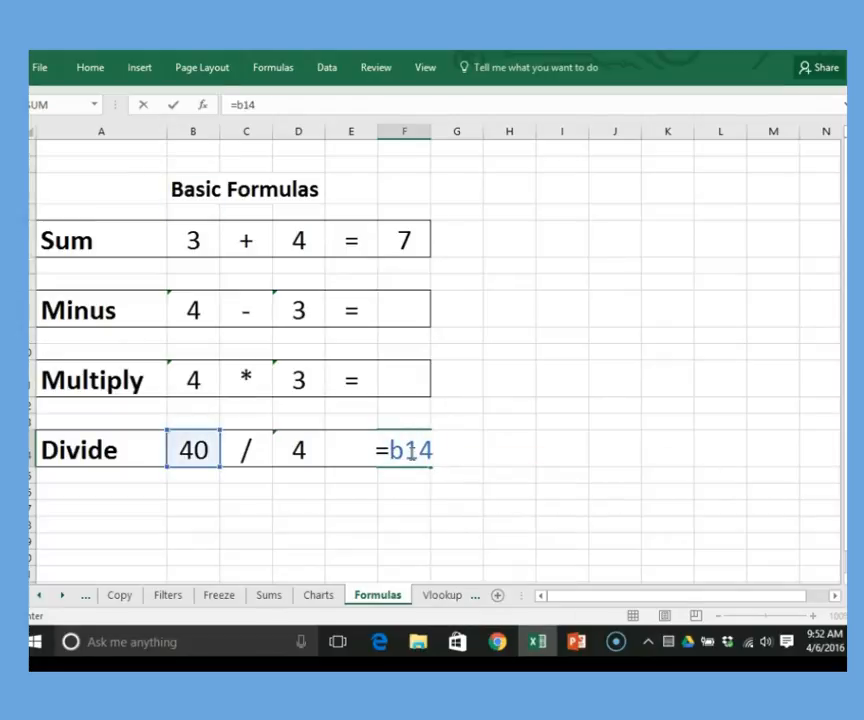
type("/")
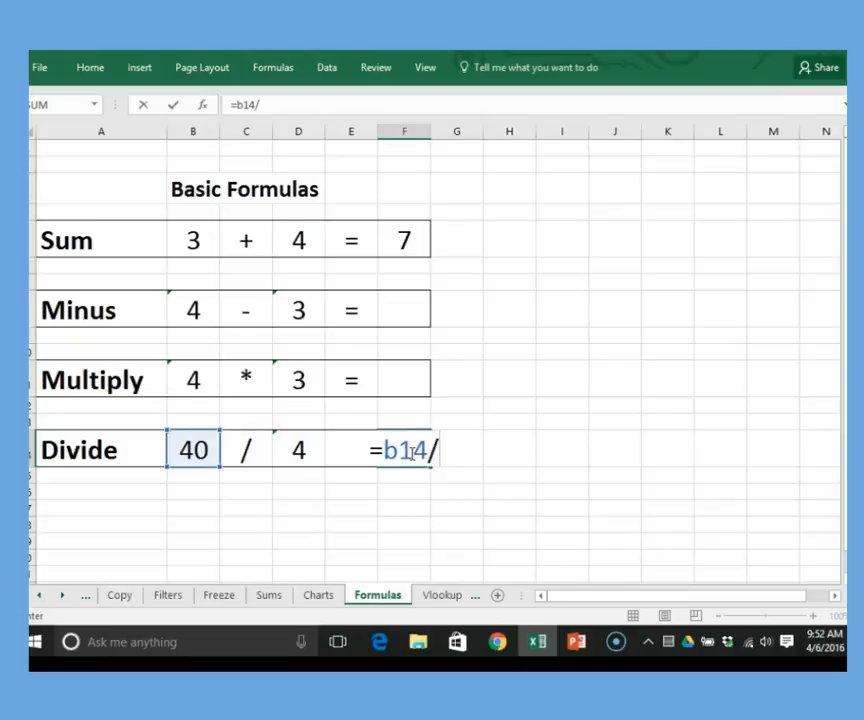
type("d")
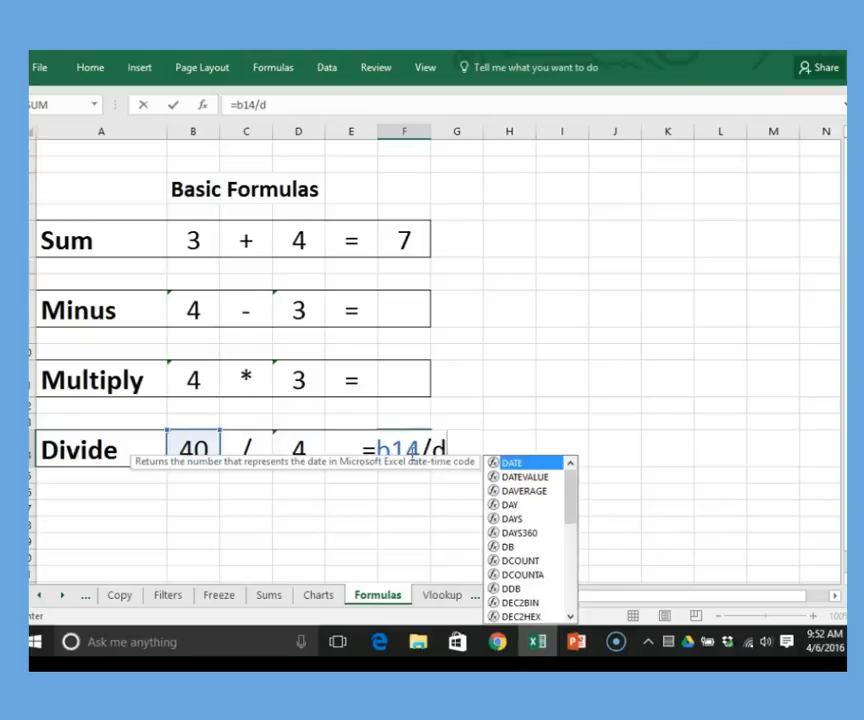
type("14")
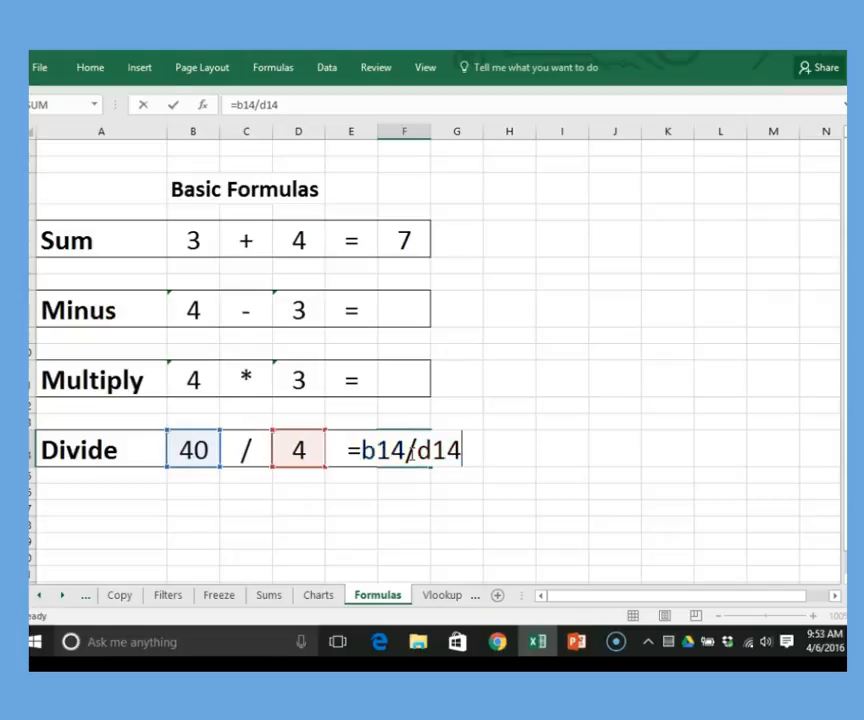
key("Return")
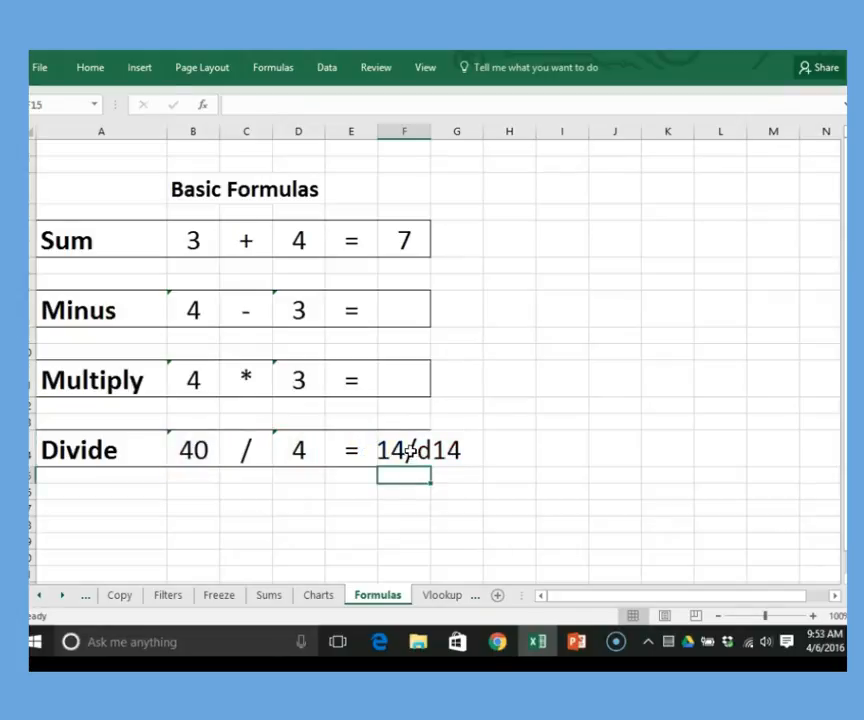
Change the Divide row's result cell F14 to the Number format with 0 decimal places.
left_click(410, 450)
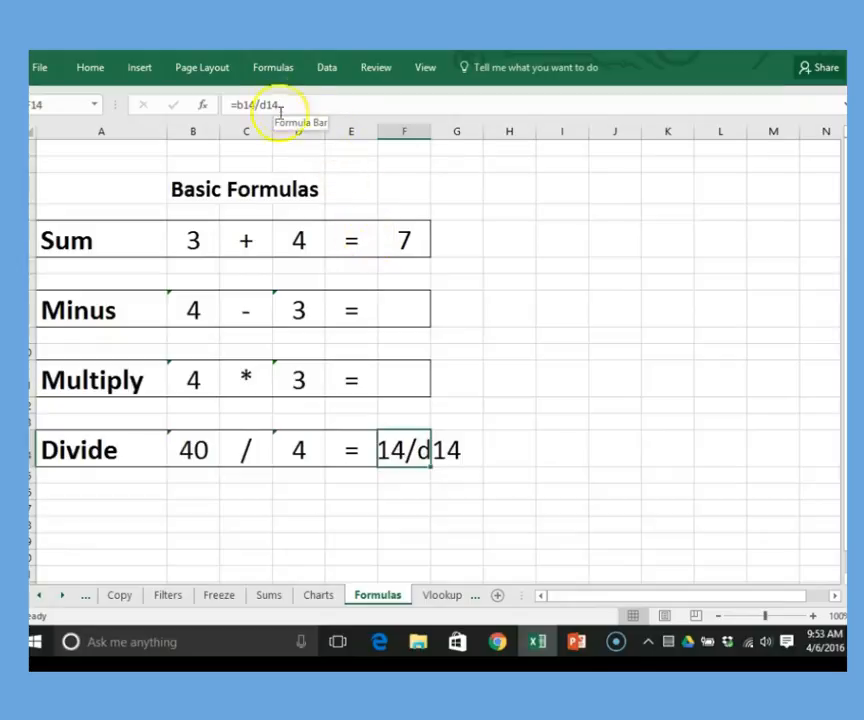
left_click(415, 488)
right_click(409, 452)
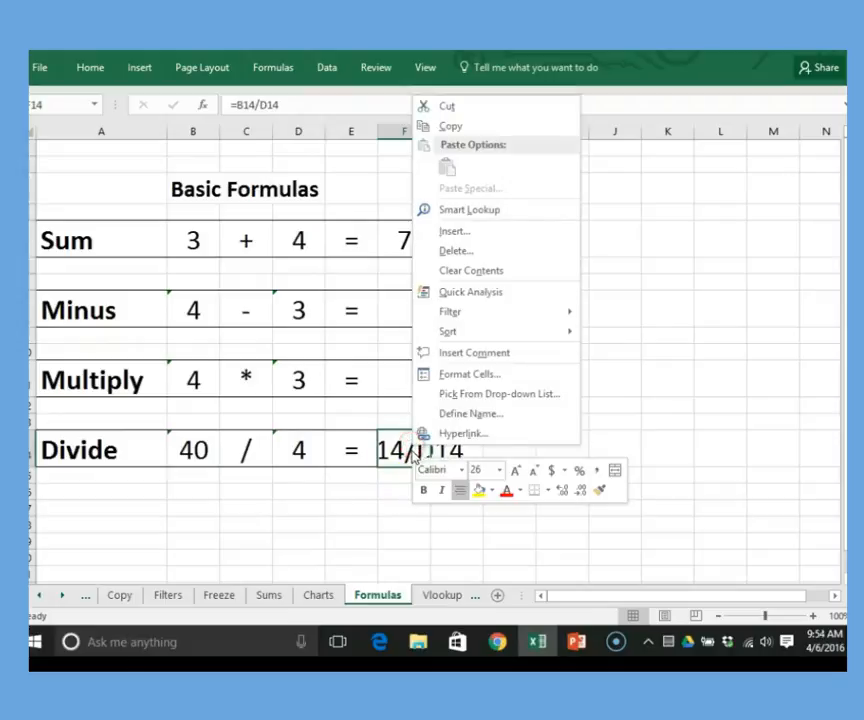
left_click(465, 373)
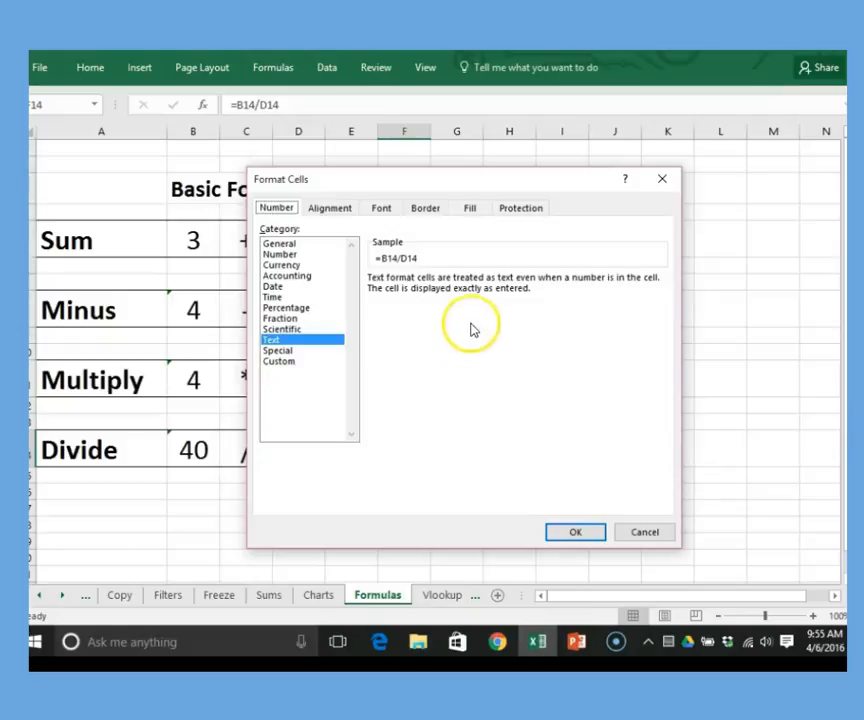
left_click(276, 254)
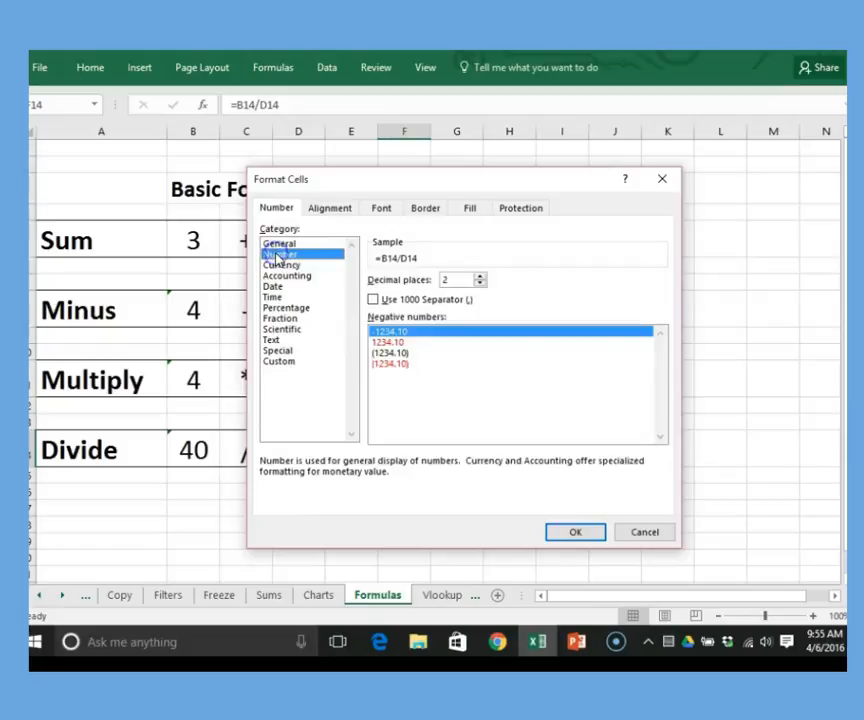
left_click(480, 284)
left_click(480, 284)
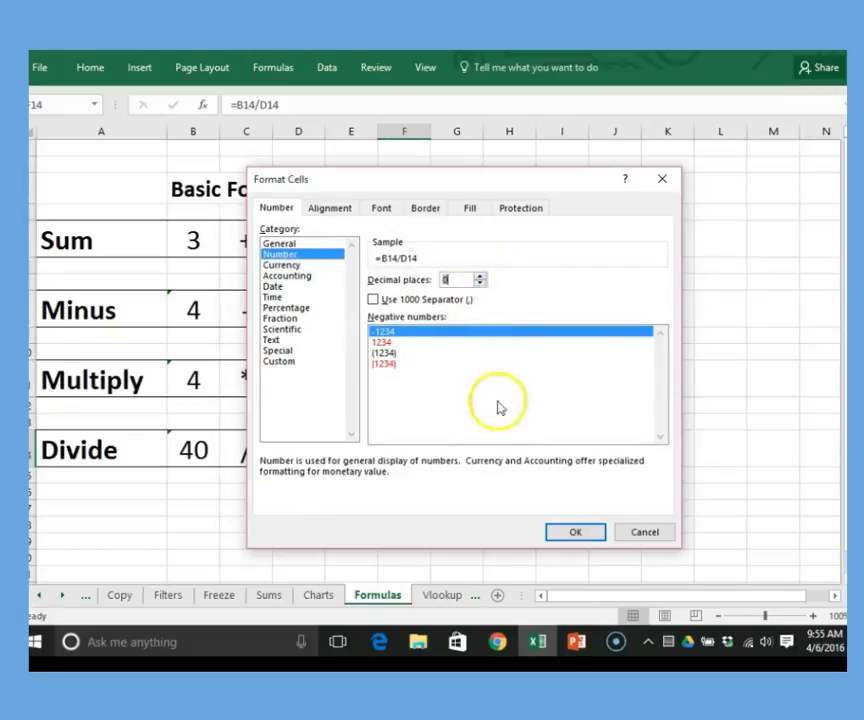
left_click(587, 533)
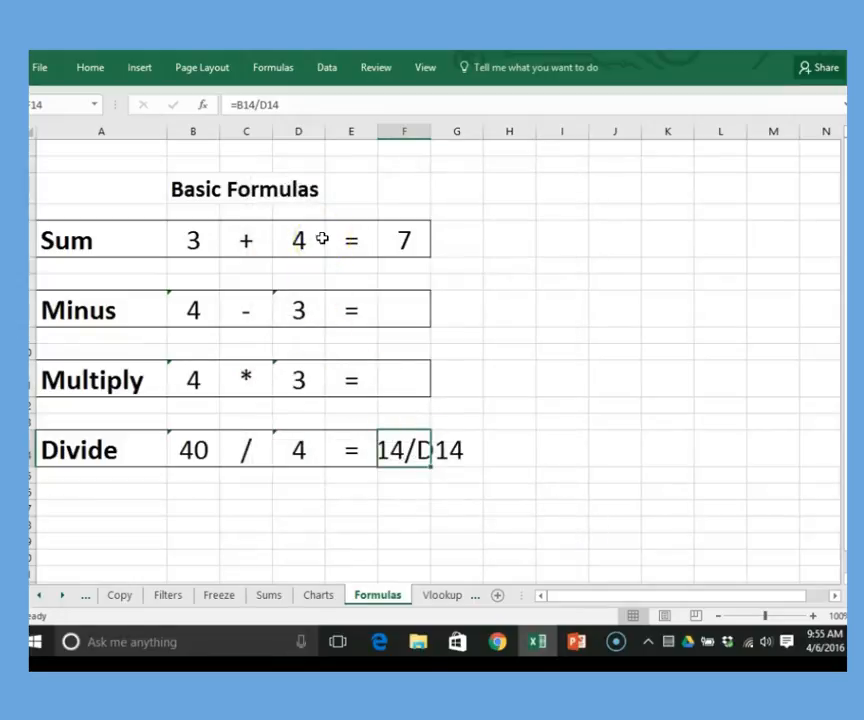
Clear the text in F14 and re-enter the division formula as =B14/D14, picking both cells from the Divide row.
key("Return")
left_click(411, 457)
left_click(290, 106)
key("BackSpace")
key("BackSpace")
key("BackSpace")
key("BackSpace")
key("BackSpace")
key("BackSpace")
key("BackSpace")
key("BackSpace")
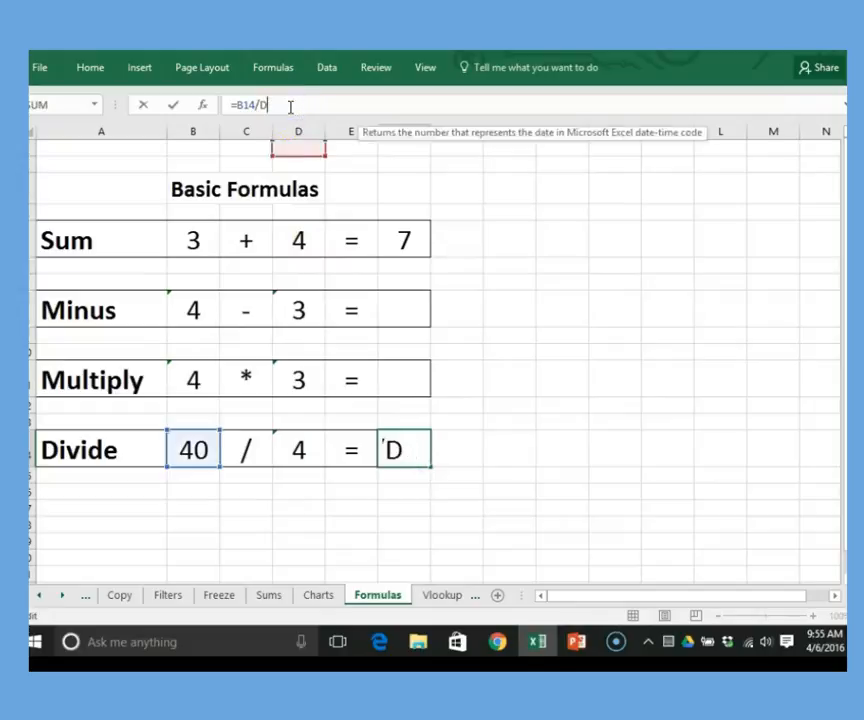
type("=")
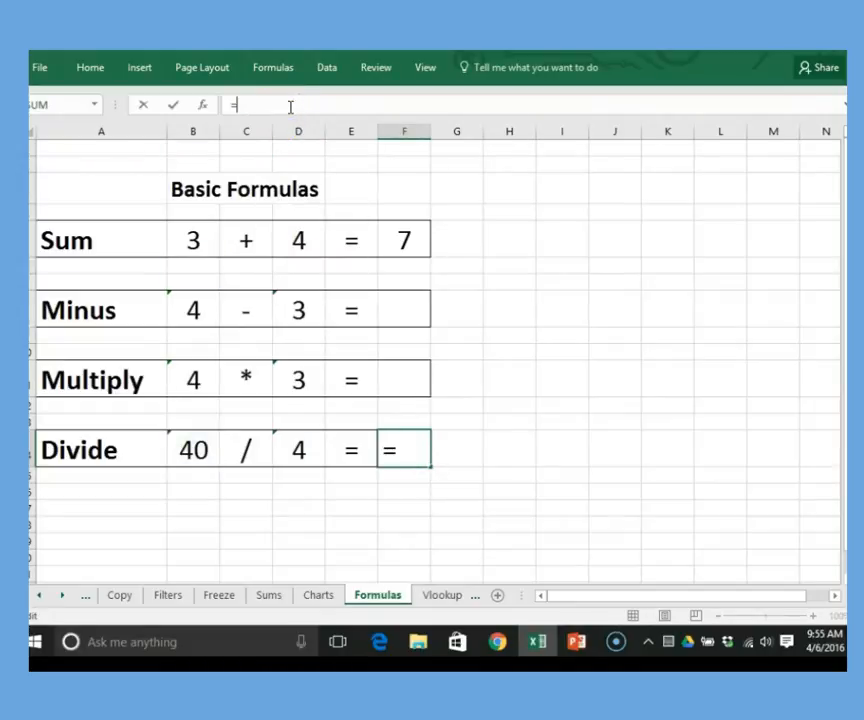
left_click(201, 450)
type("/")
left_click(297, 450)
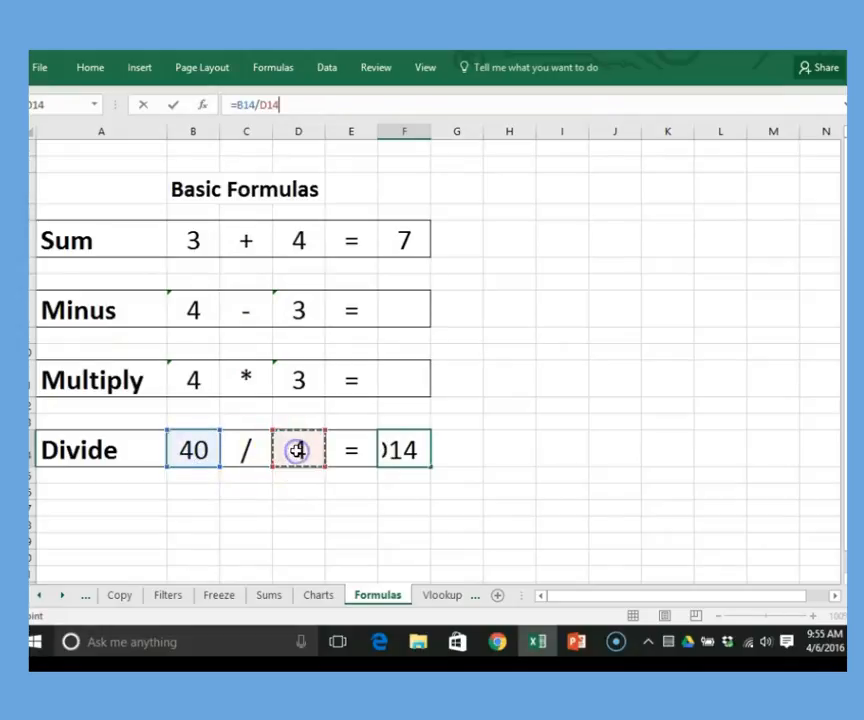
key("Return")
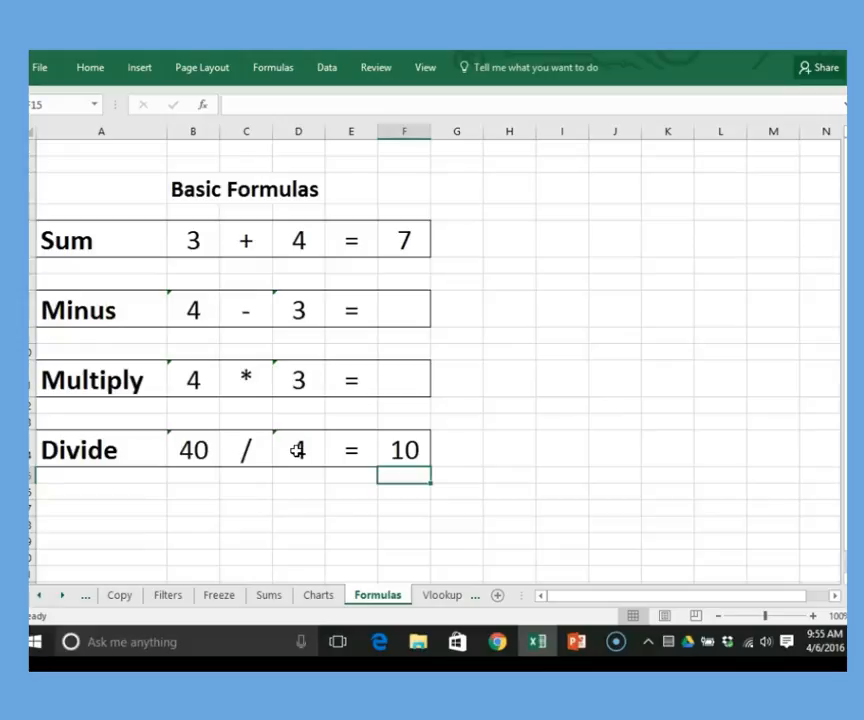
left_click(393, 383)
left_click(410, 462)
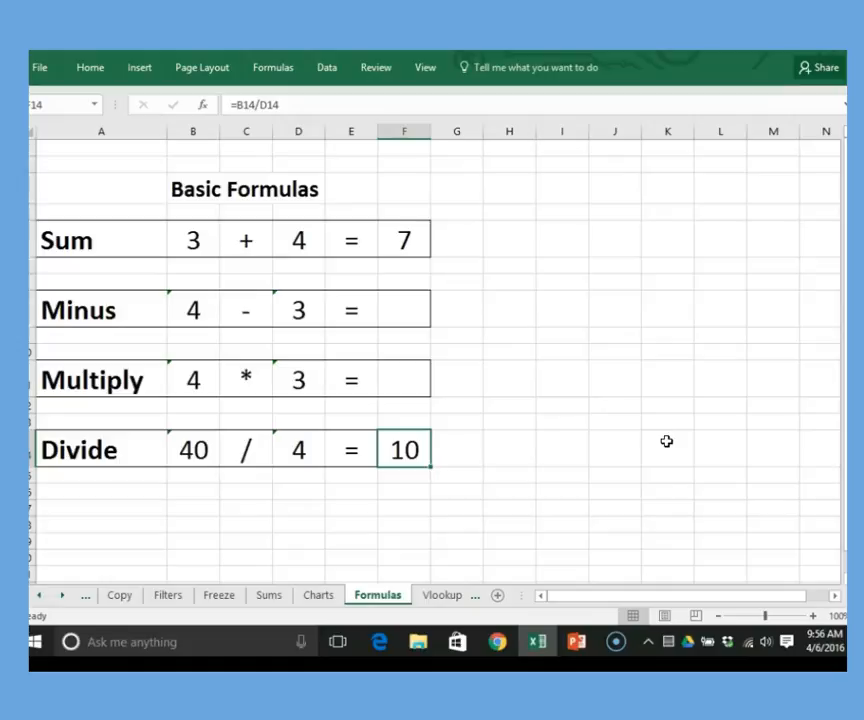
Go to the Vlookup sheet and autofit column E so the Cutting Board price fits its cell.
left_click(450, 598)
scroll(463, 515, "up", 4)
scroll(465, 515, "down", 7)
scroll(482, 534, "up", 7)
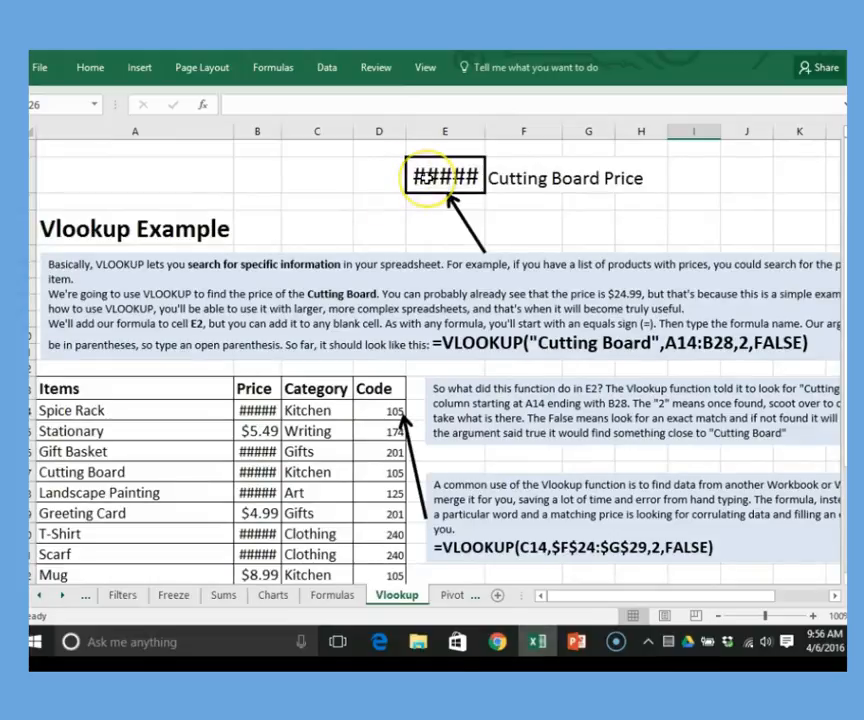
mouse_move(426, 177)
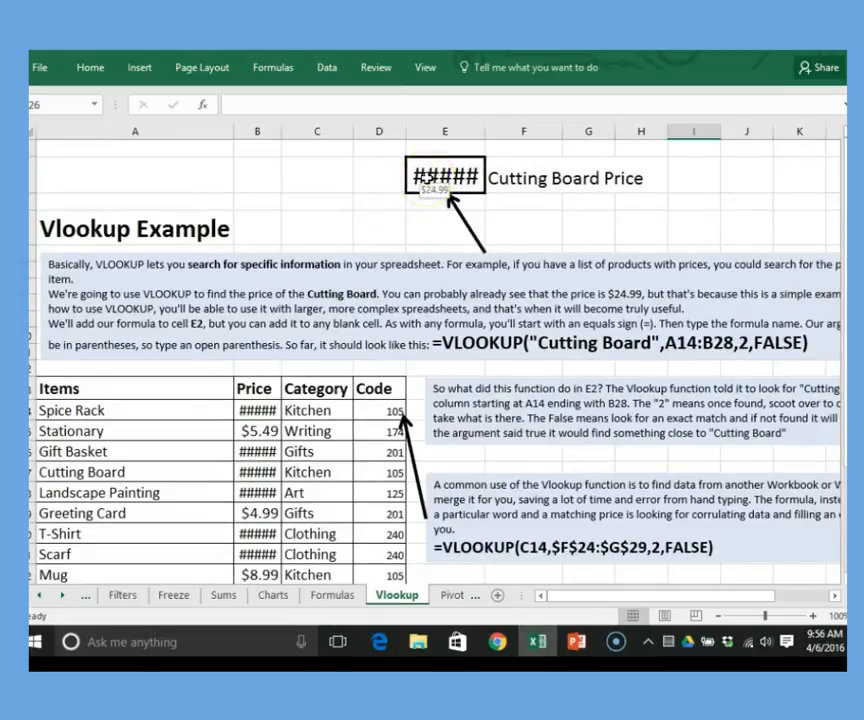
double_click(481, 132)
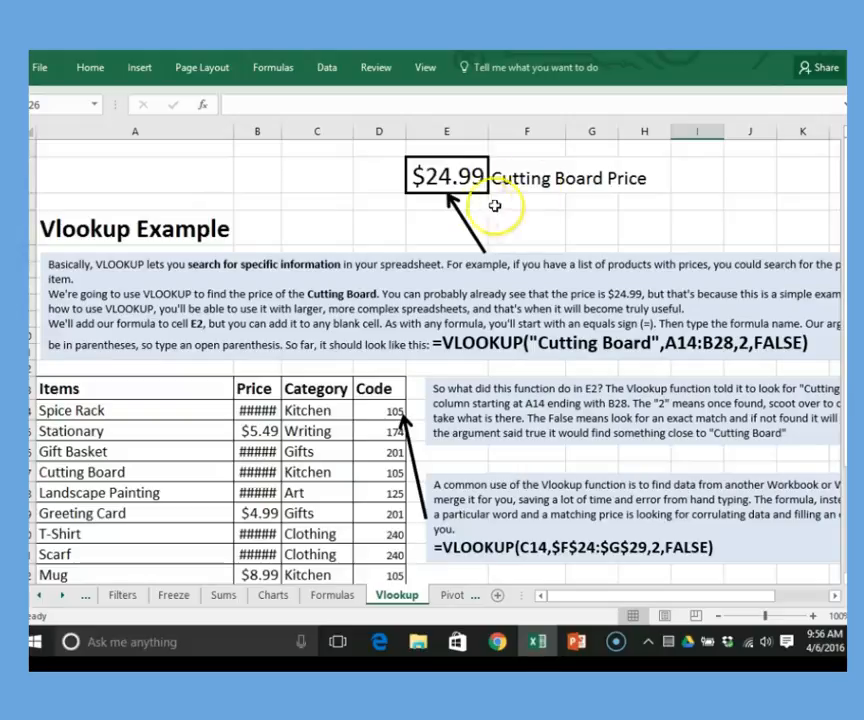
Inspect the VLOOKUP formula in E2 and highlight the Items and Price data it searches, starting from A14.
left_click(465, 177)
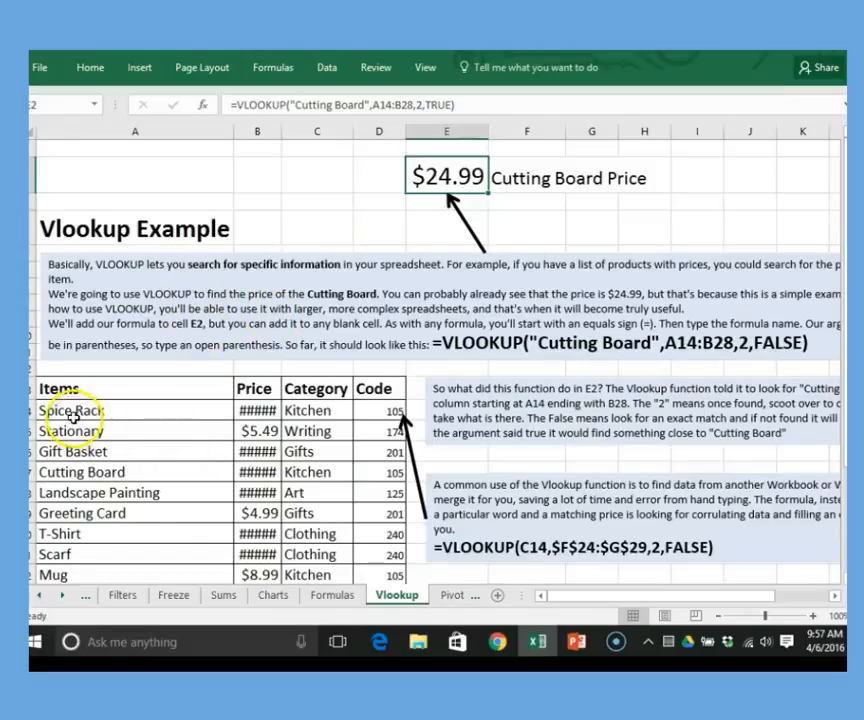
left_click_drag(71, 410, 254, 567)
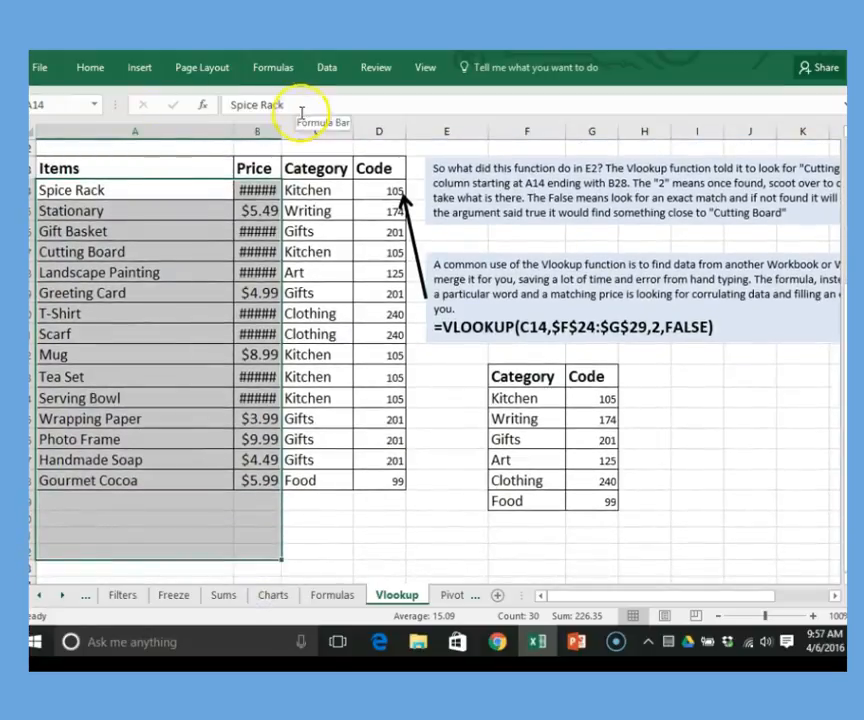
Autofit column B so the item prices fit their cells.
double_click(282, 135)
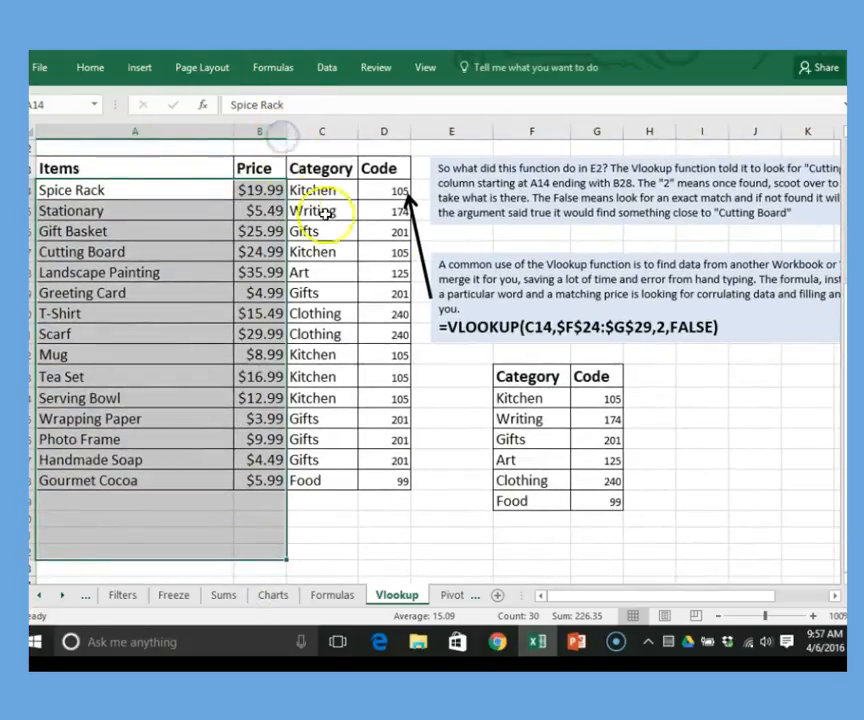
left_click(454, 385)
Clear the existing Cutting Board VLOOKUP formula from cell E2.
scroll(456, 385, "up", 3)
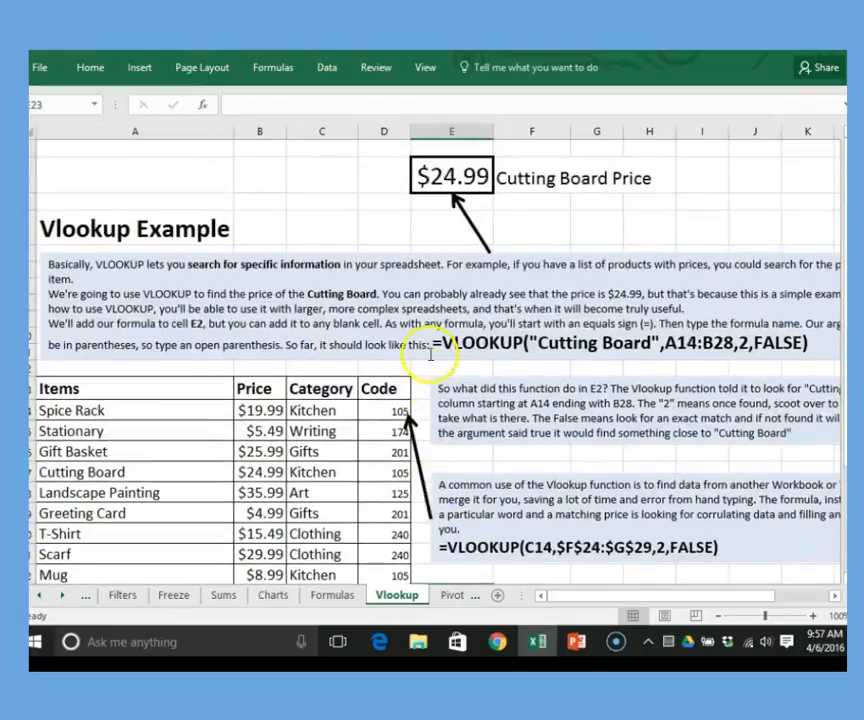
left_click(453, 180)
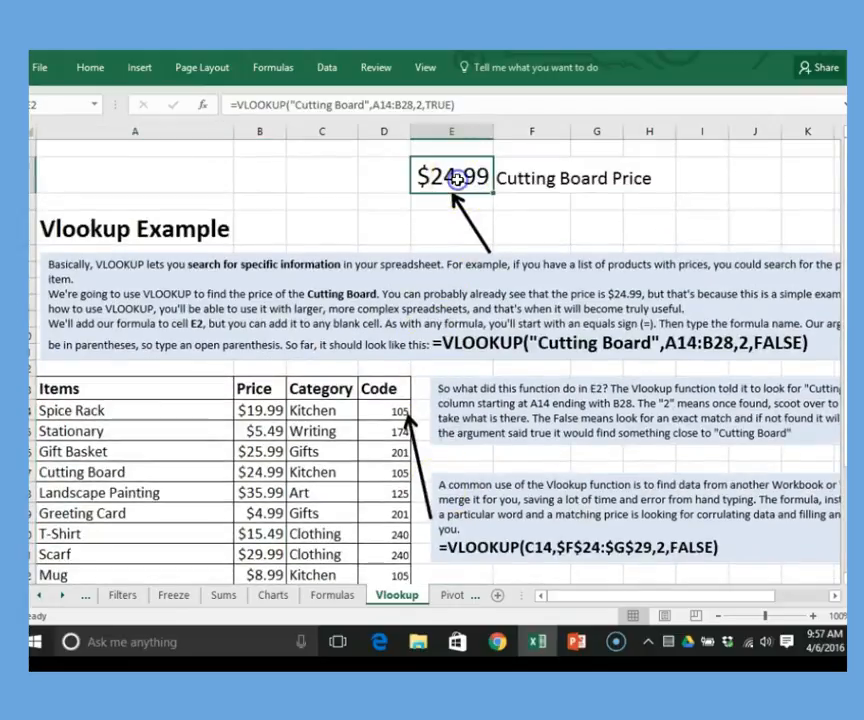
left_click(458, 104)
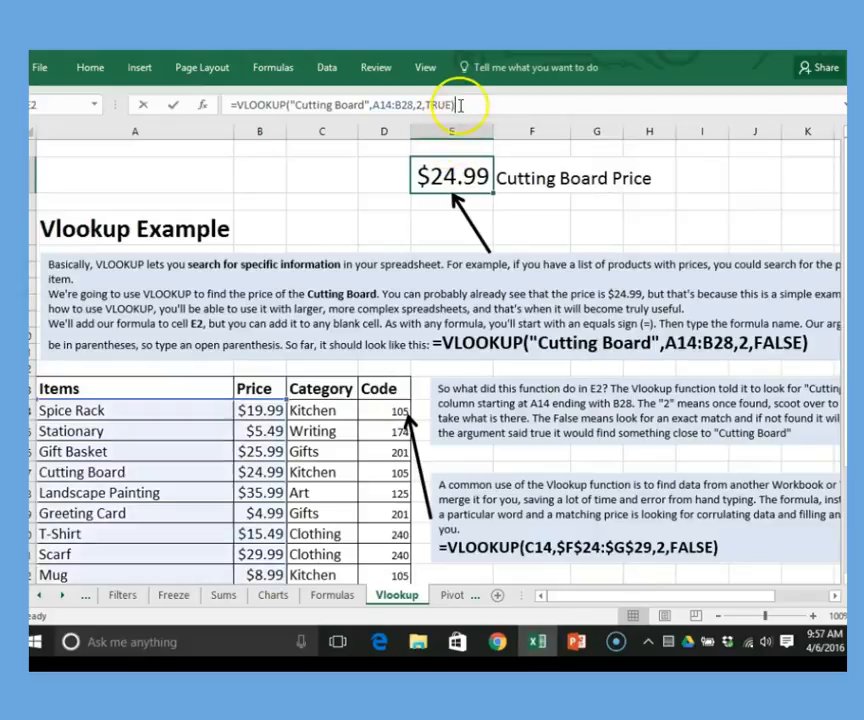
key("BackSpace")
key("BackSpace")
key("BackSpace")
key("BackSpace")
key("BackSpace")
key("BackSpace")
key("BackSpace")
key("BackSpace")
key("BackSpace")
key("BackSpace")
key("BackSpace")
key("BackSpace")
key("BackSpace")
key("BackSpace")
key("BackSpace")
key("BackSpace")
key("BackSpace")
key("BackSpace")
key("BackSpace")
key("BackSpace")
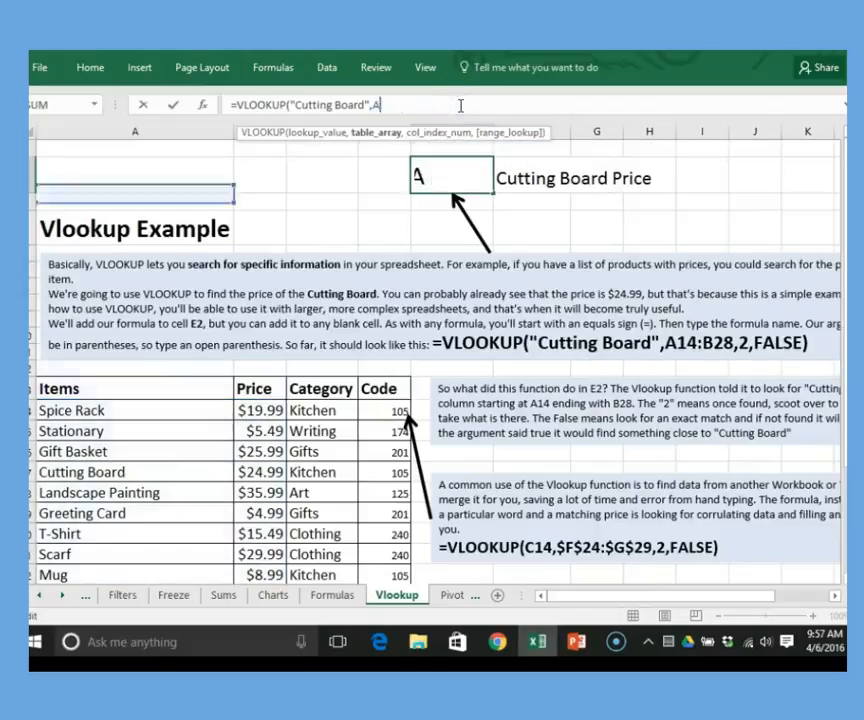
key("BackSpace")
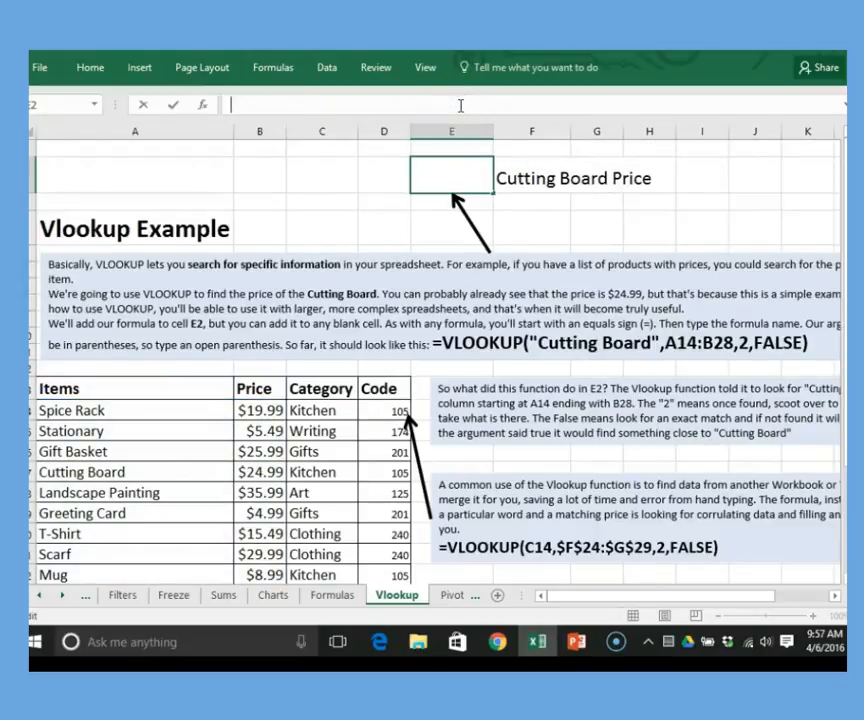
Start a formula reading =vlookup in cell B1 and open Insert Function.
type("=")
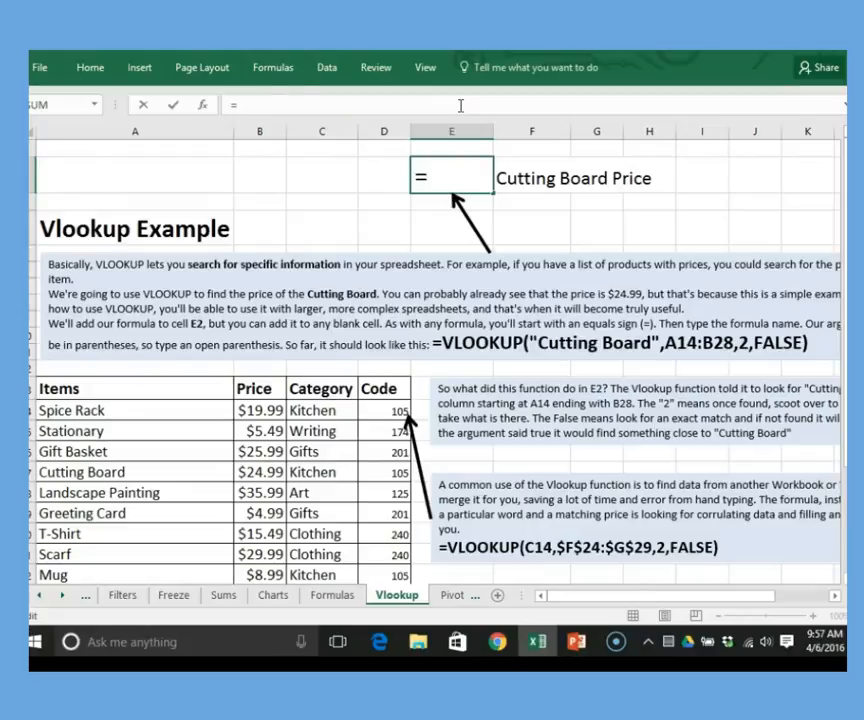
type("vlookup")
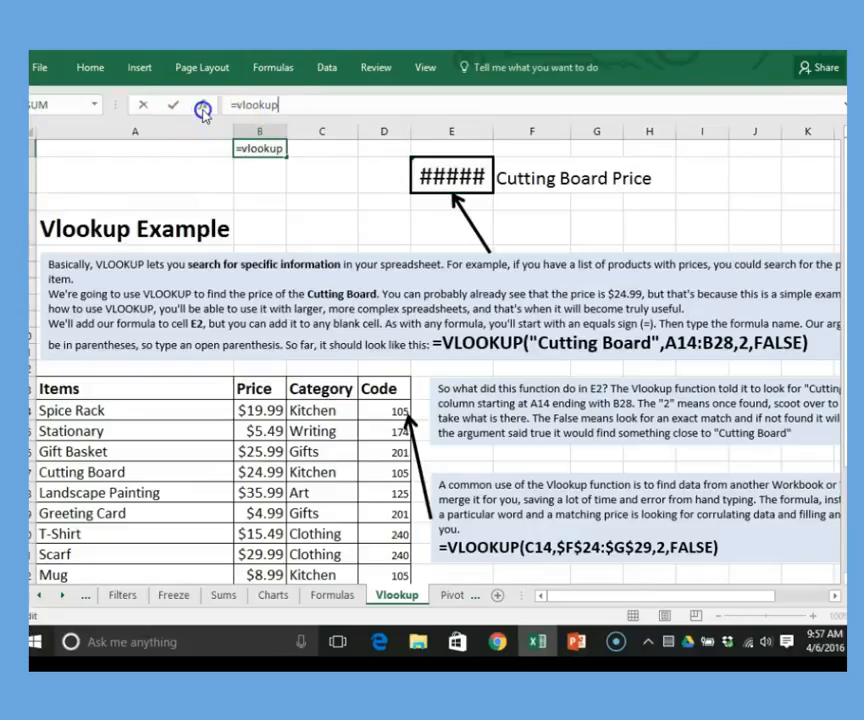
left_click(203, 111)
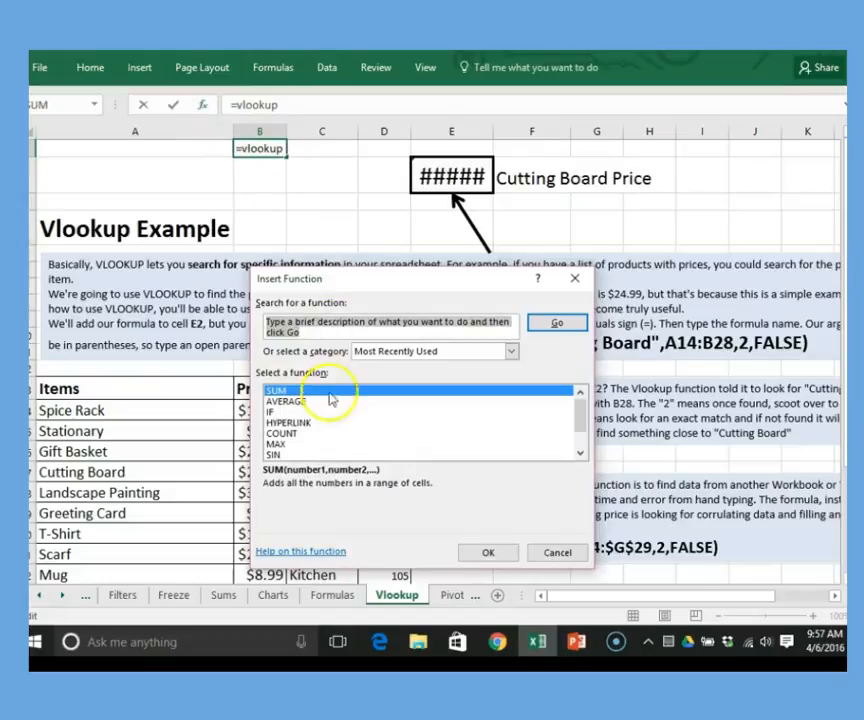
Replace the function search text with vlookup, run the search and insert the VLOOKUP function.
left_click(318, 333)
key("BackSpace")
key("BackSpace")
key("BackSpace")
key("BackSpace")
key("BackSpace")
key("BackSpace")
key("BackSpace")
key("BackSpace")
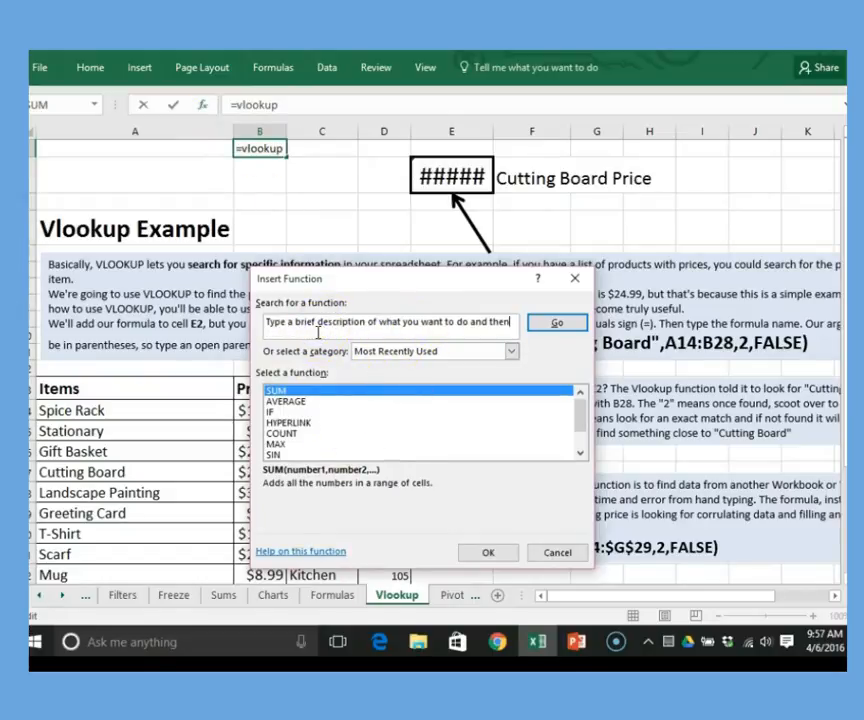
key("BackSpace")
key("BackSpace")
key("BackSpace")
key("BackSpace")
key("BackSpace")
key("BackSpace")
key("BackSpace")
key("BackSpace")
key("BackSpace")
key("BackSpace")
key("BackSpace")
key("BackSpace")
key("BackSpace")
key("BackSpace")
key("BackSpace")
key("BackSpace")
key("BackSpace")
key("BackSpace")
key("BackSpace")
key("BackSpace")
key("BackSpace")
key("BackSpace")
type("vlookup")
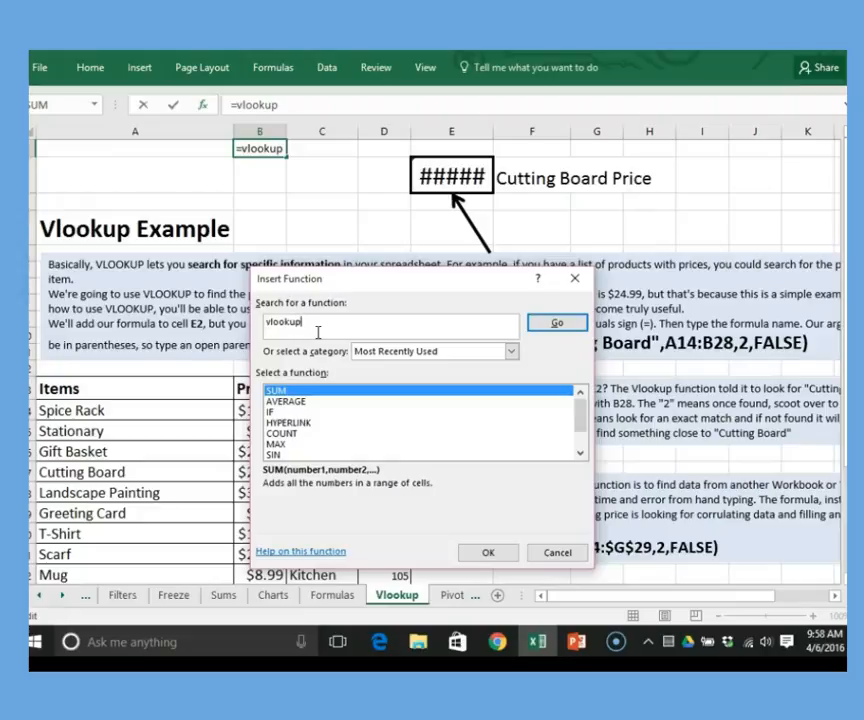
left_click(551, 323)
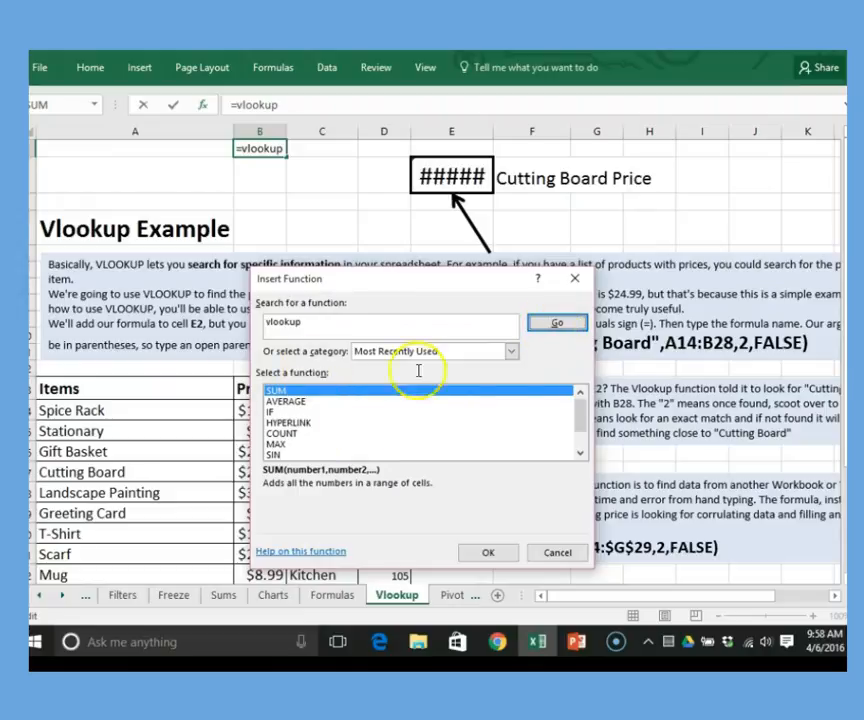
left_click(556, 322)
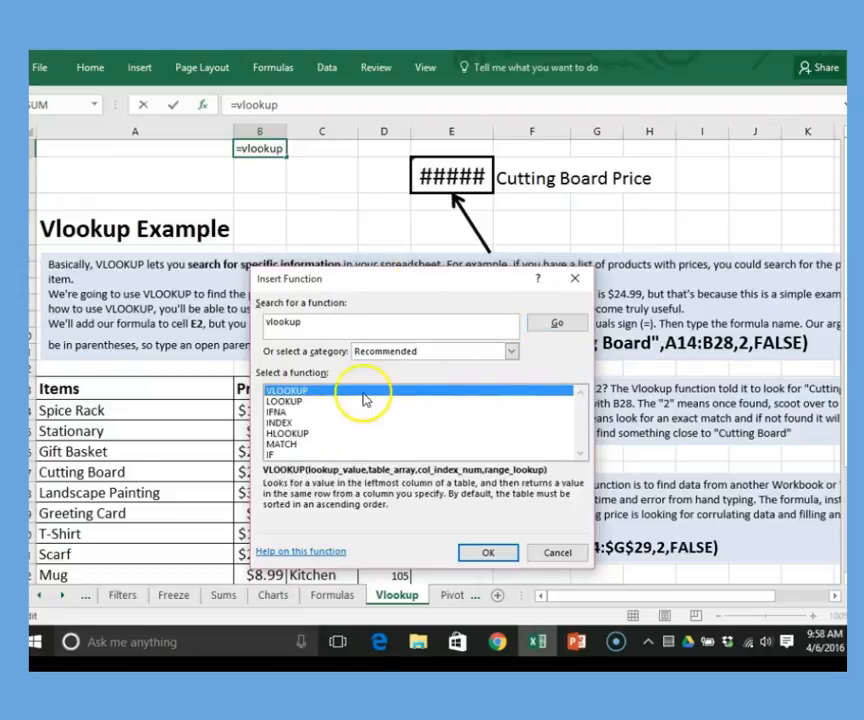
left_click(497, 554)
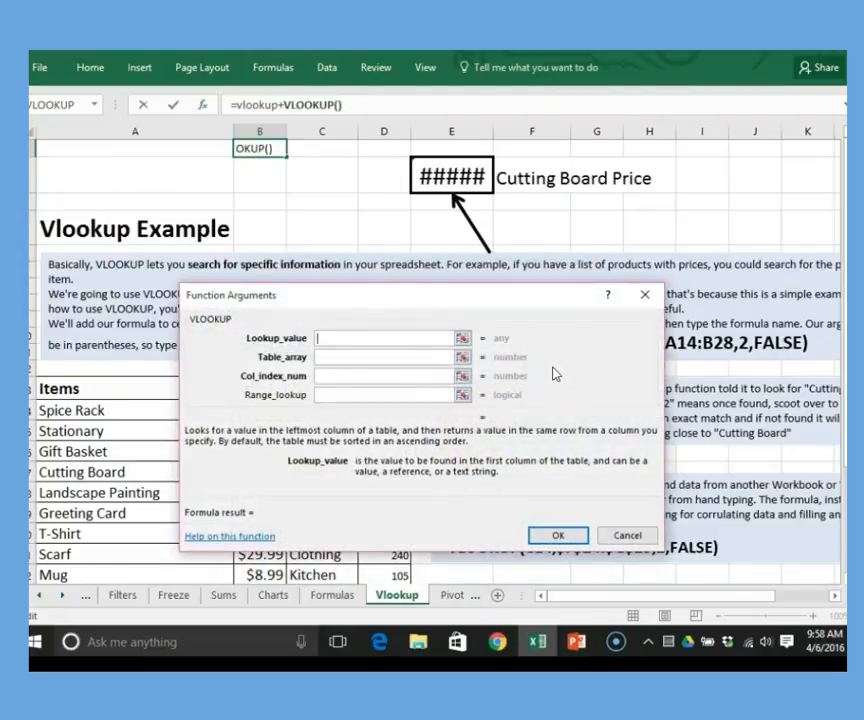
Remove the duplicated function name from the B1 formula so it reads =vlookup(.
left_click(350, 104)
key("BackSpace")
key("BackSpace")
key("BackSpace")
key("BackSpace")
key("BackSpace")
key("BackSpace")
key("BackSpace")
key("BackSpace")
key("BackSpace")
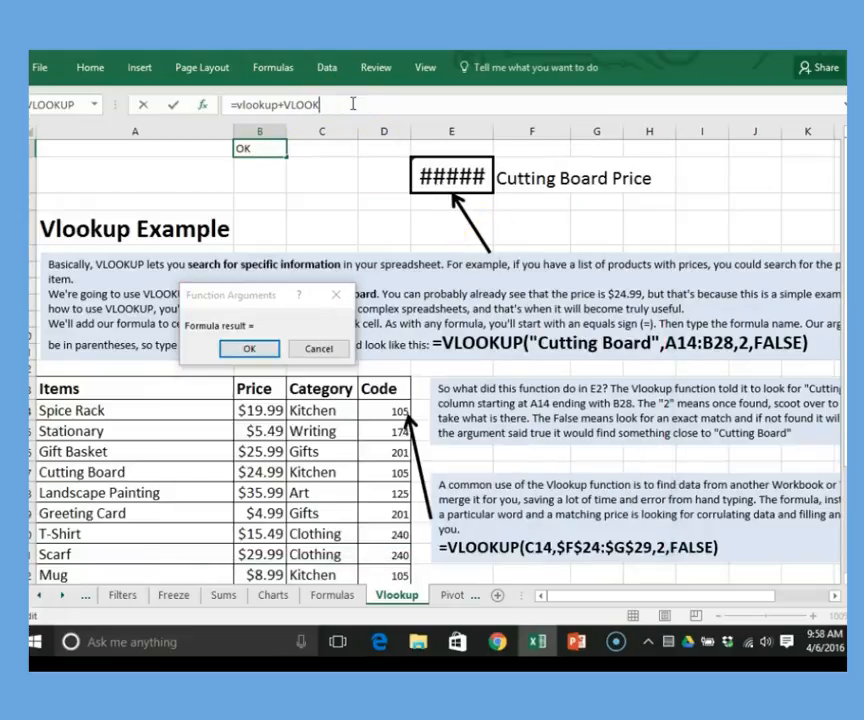
key("BackSpace")
key("BackSpace")
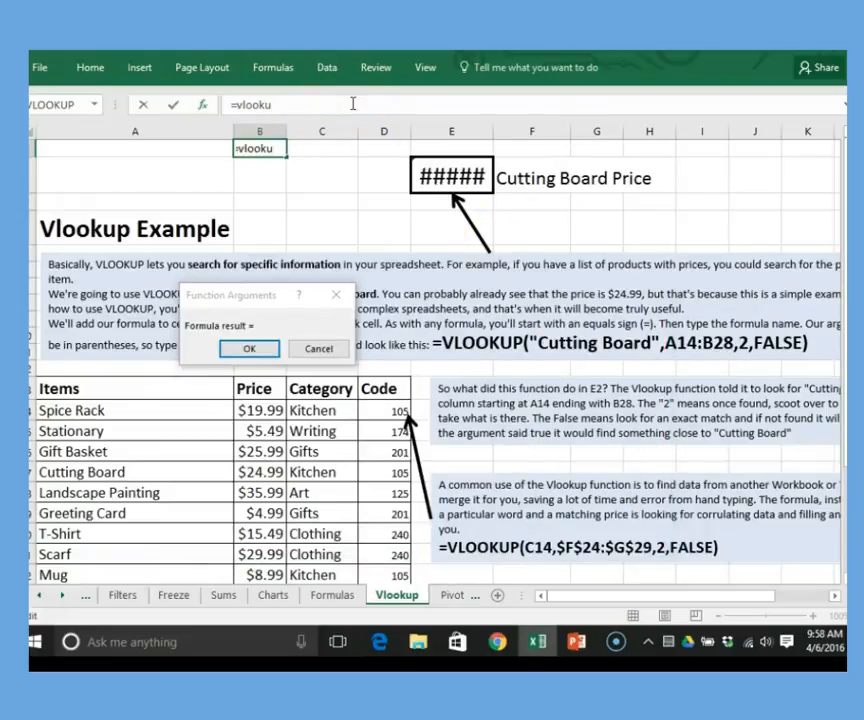
type("p(")
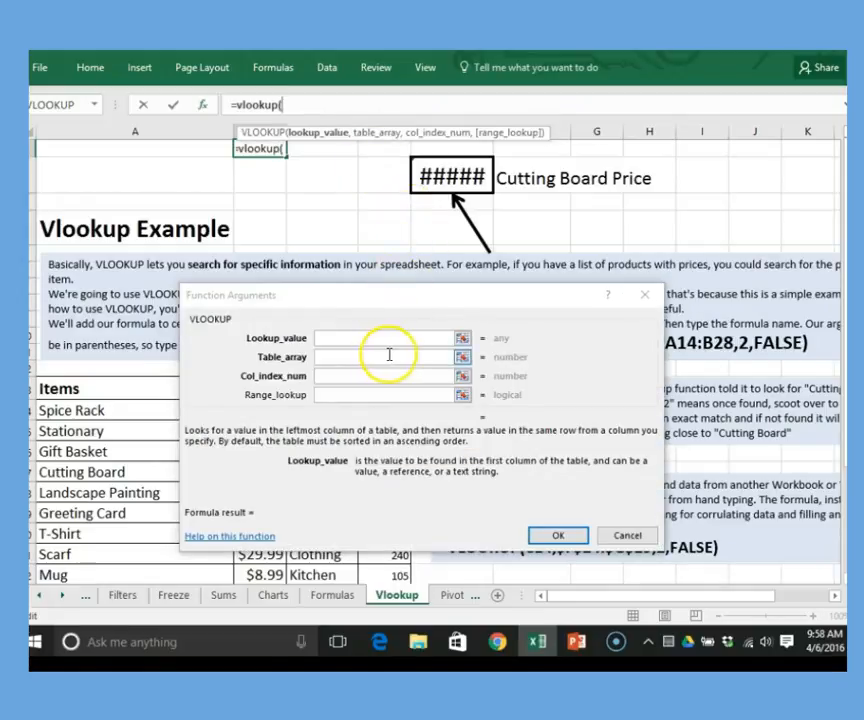
Enter "cutting board" in quotation marks as the formula's lookup value, followed by a comma.
left_click(462, 341)
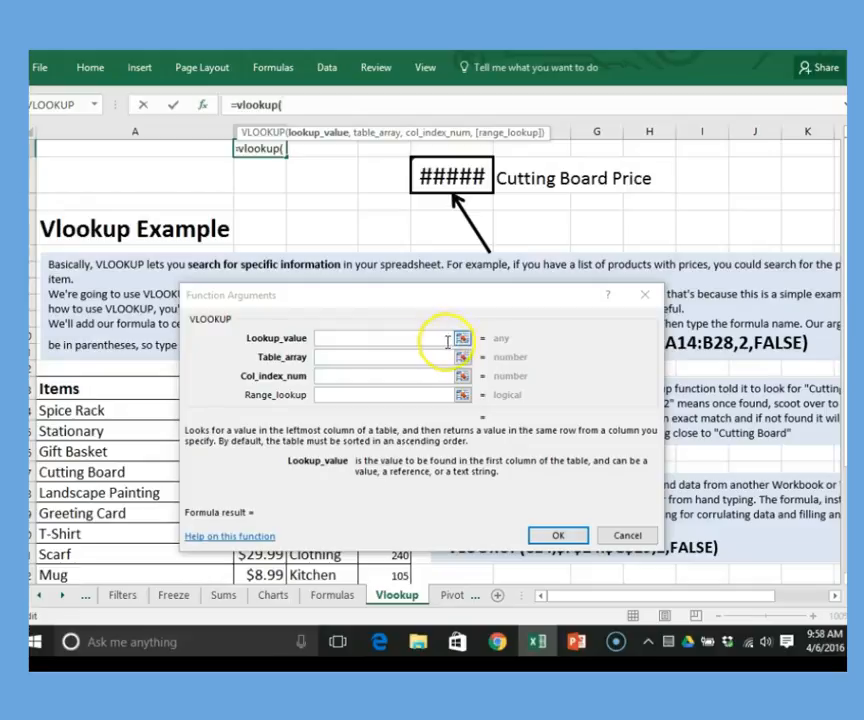
left_click(390, 336)
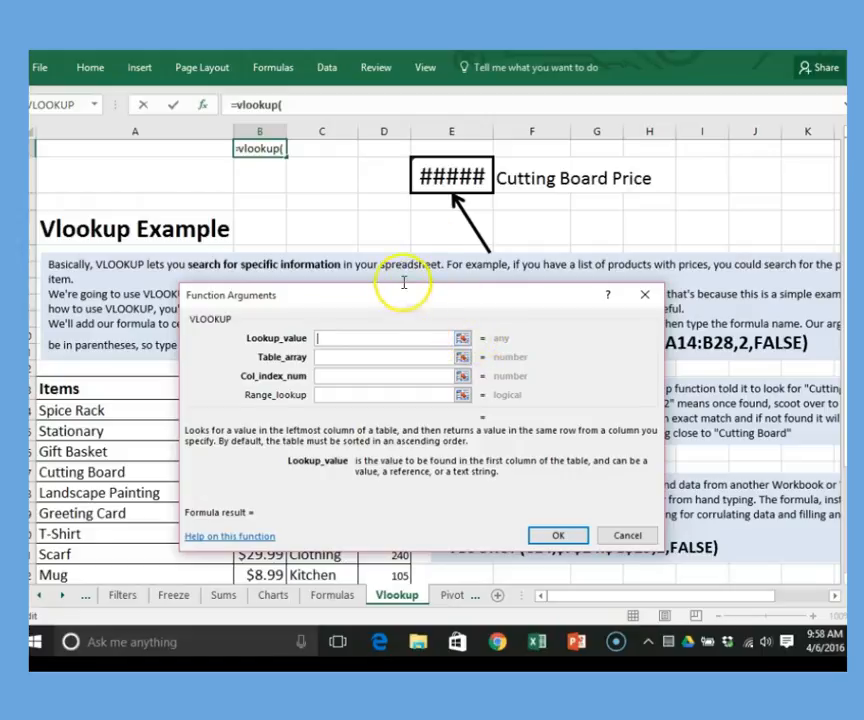
left_click(307, 106)
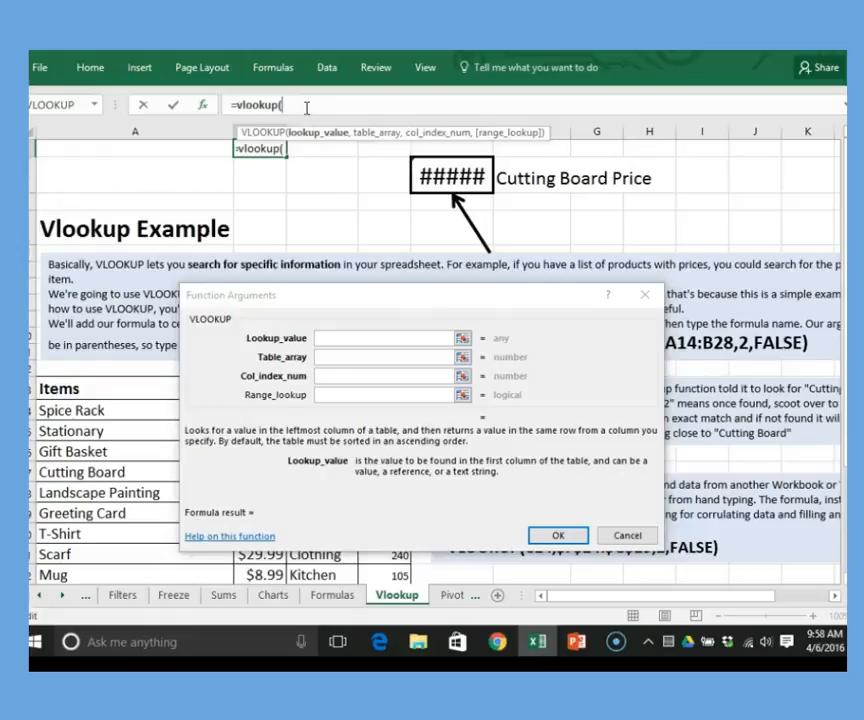
type("\"")
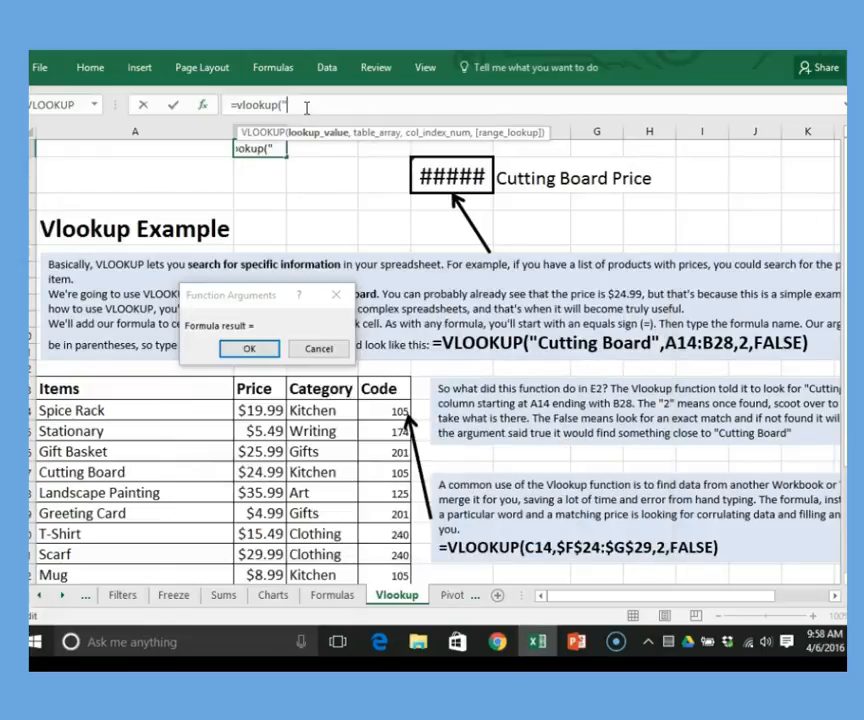
type("cutting board")
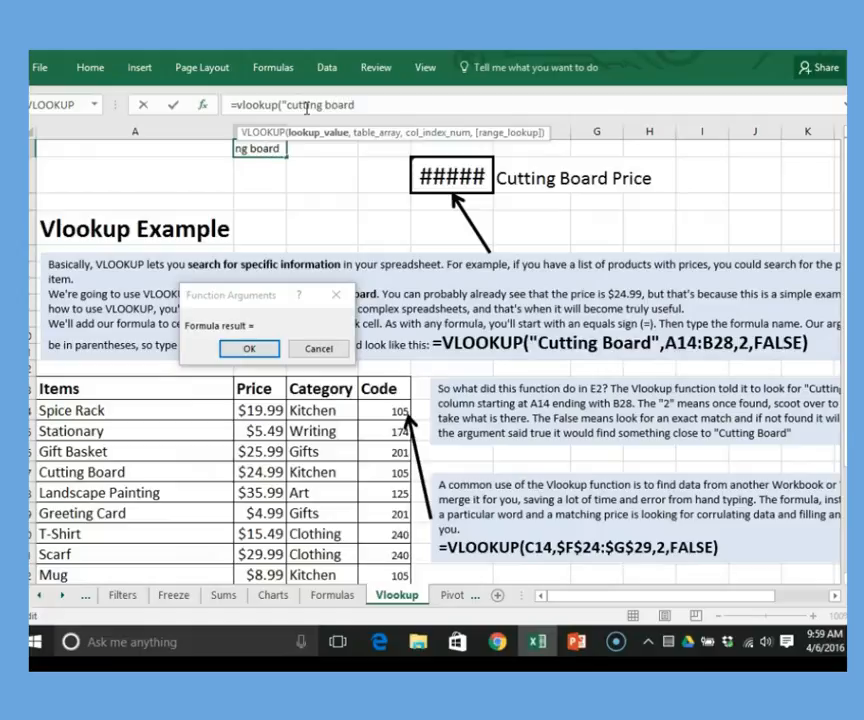
type("\"")
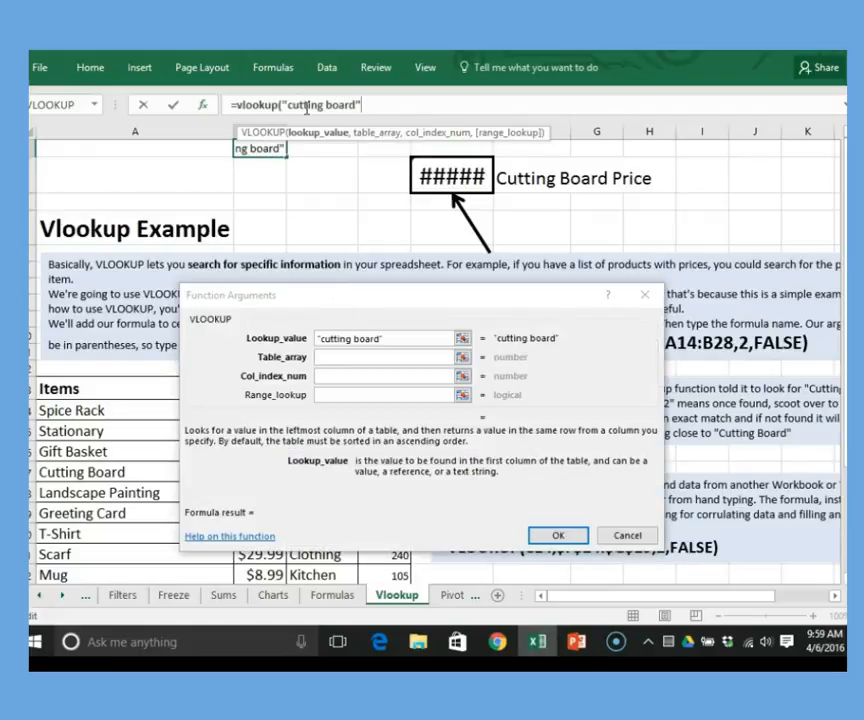
type(")")
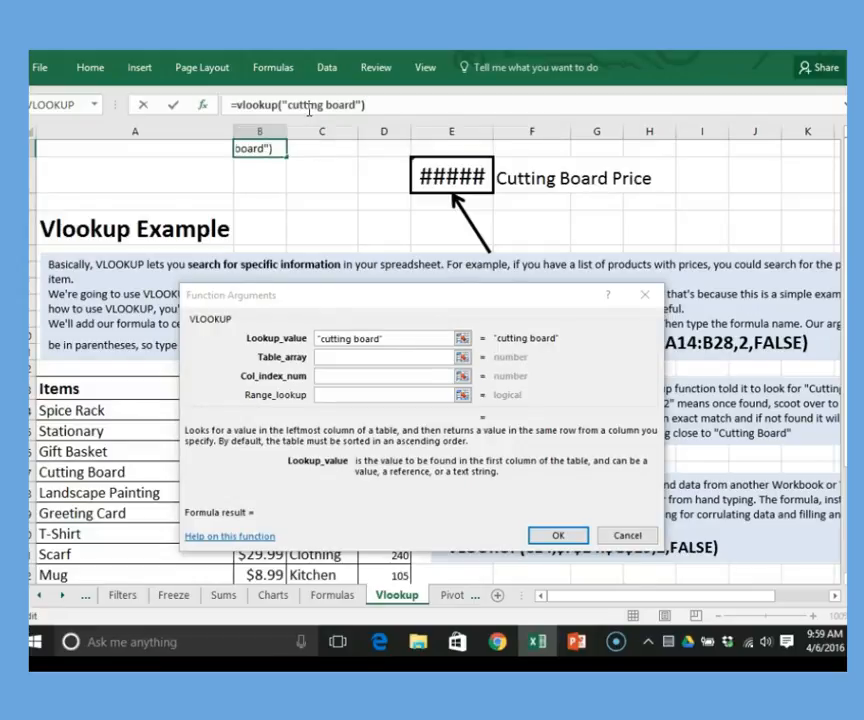
key("BackSpace")
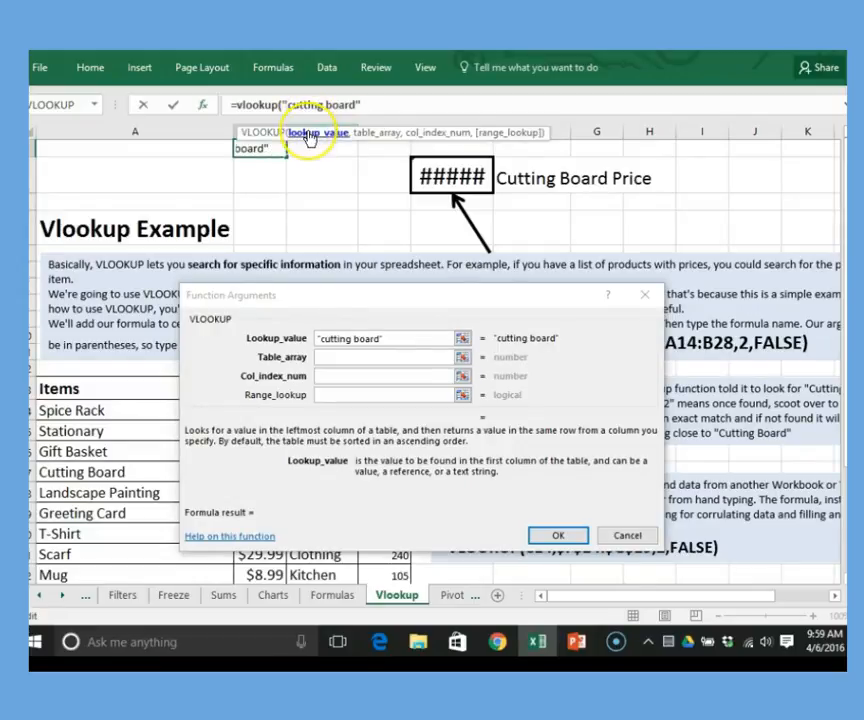
type(",")
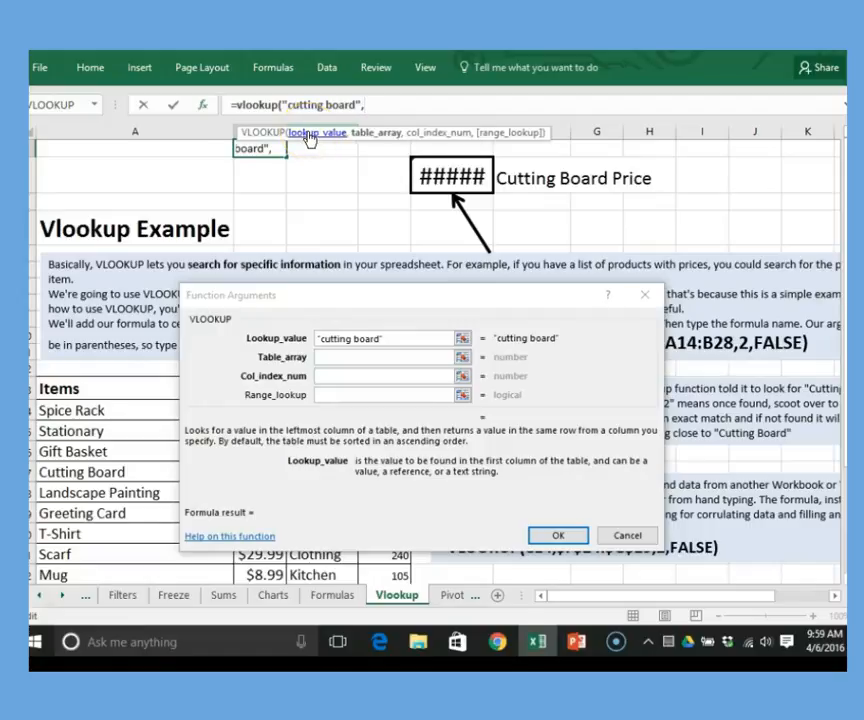
Complete the VLOOKUP arguments with table array A14:B28, column index 2 and range lookup False.
left_click(462, 357)
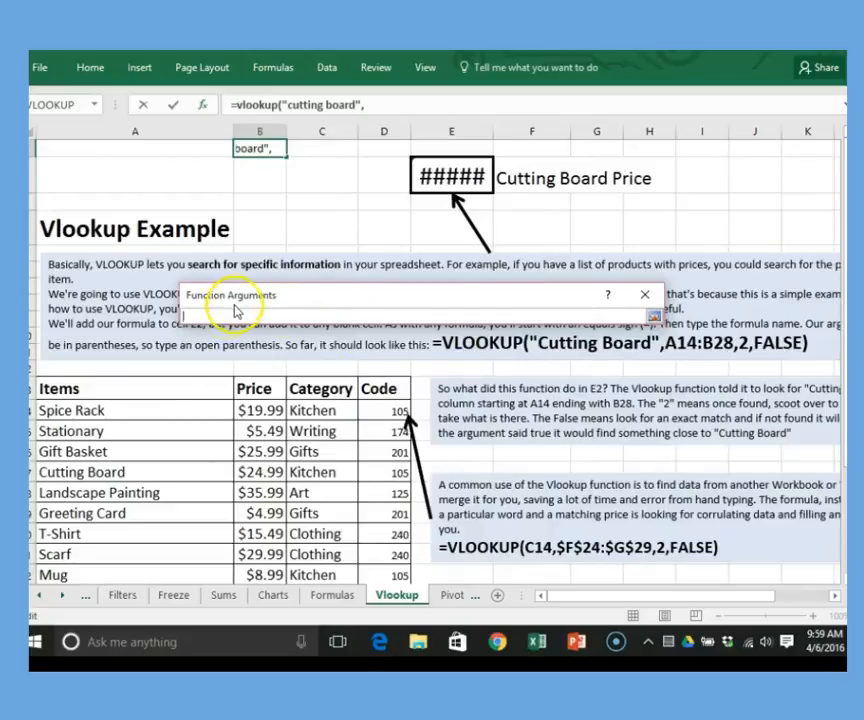
left_click_drag(64, 418, 259, 543)
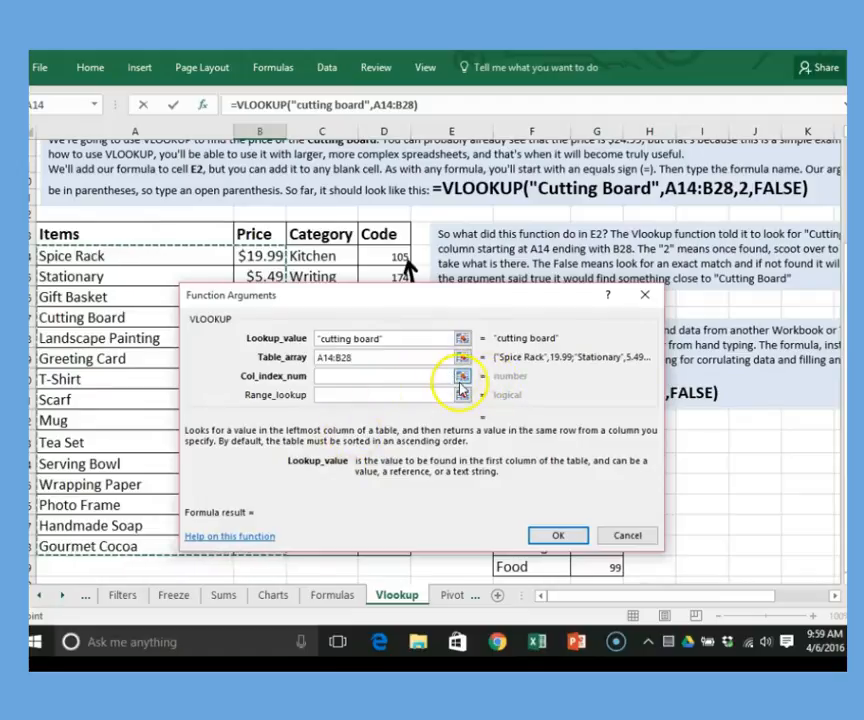
left_click(443, 379)
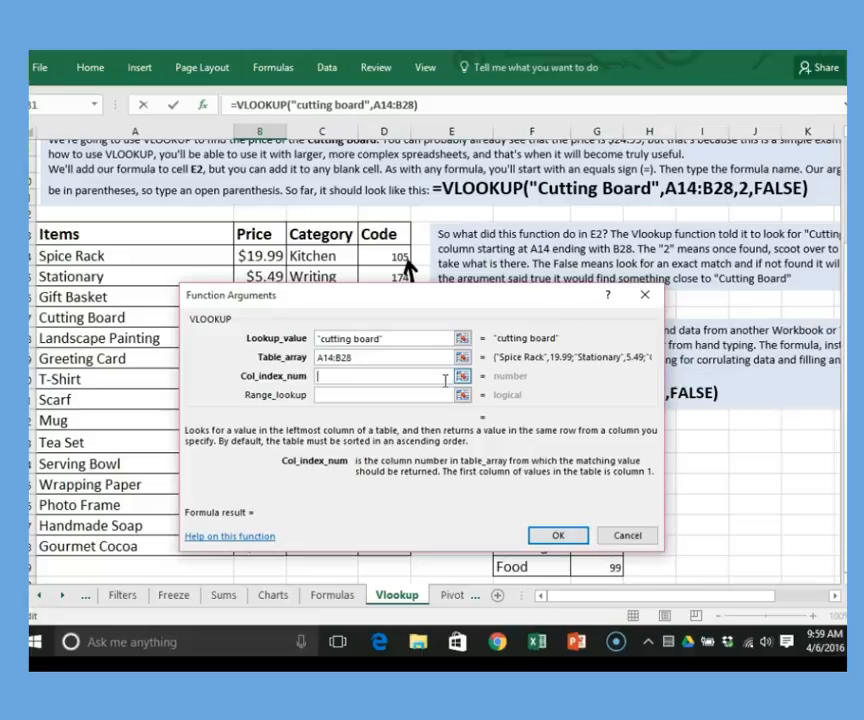
type("2")
left_click(445, 395)
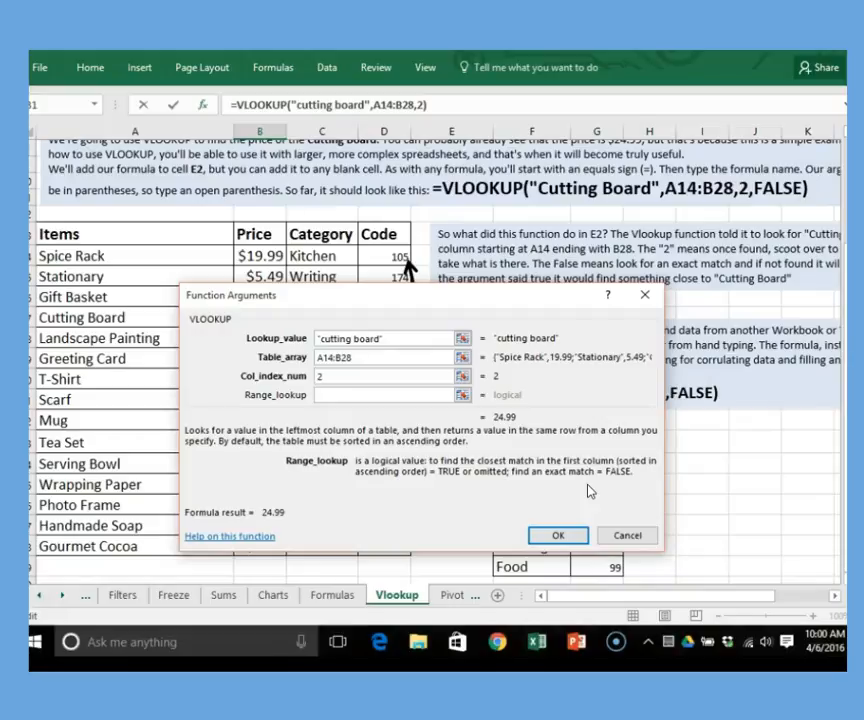
type("False")
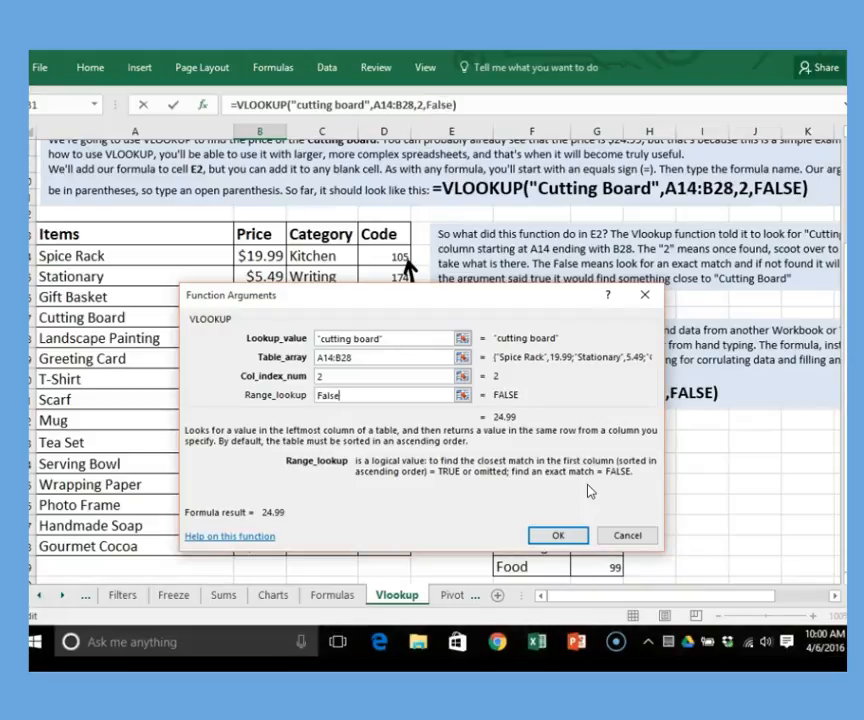
left_click(562, 536)
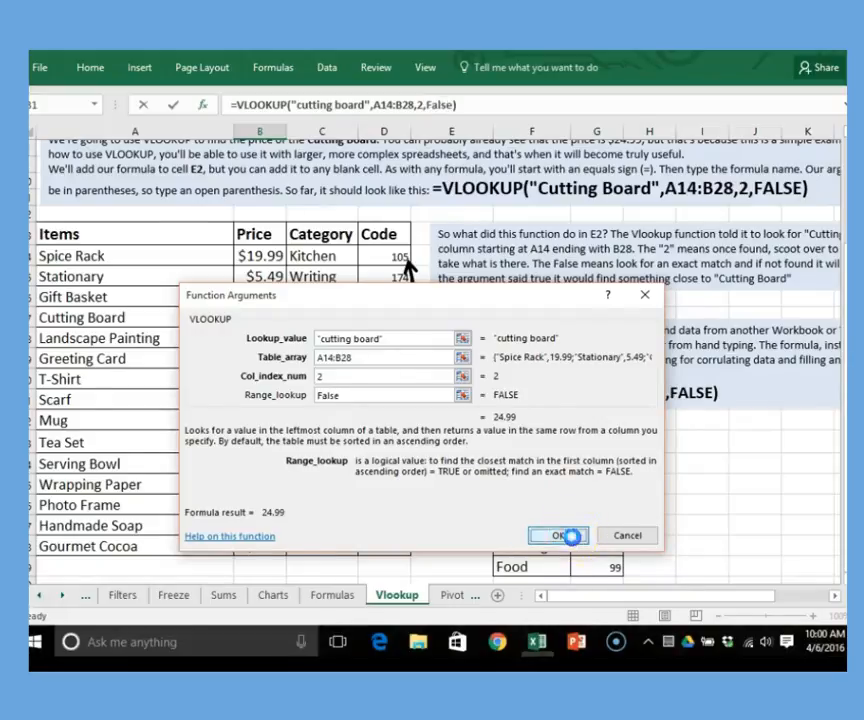
Shorten the item name Cutting Board in A17 to Cutting B.
left_click(332, 103)
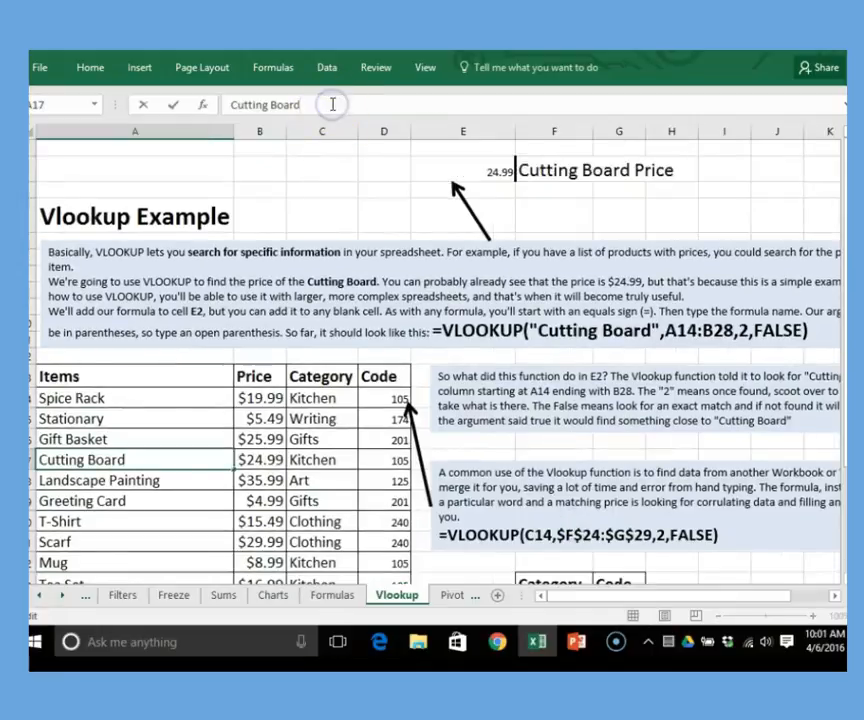
key("BackSpace")
key("BackSpace")
key("BackSpace")
key("BackSpace")
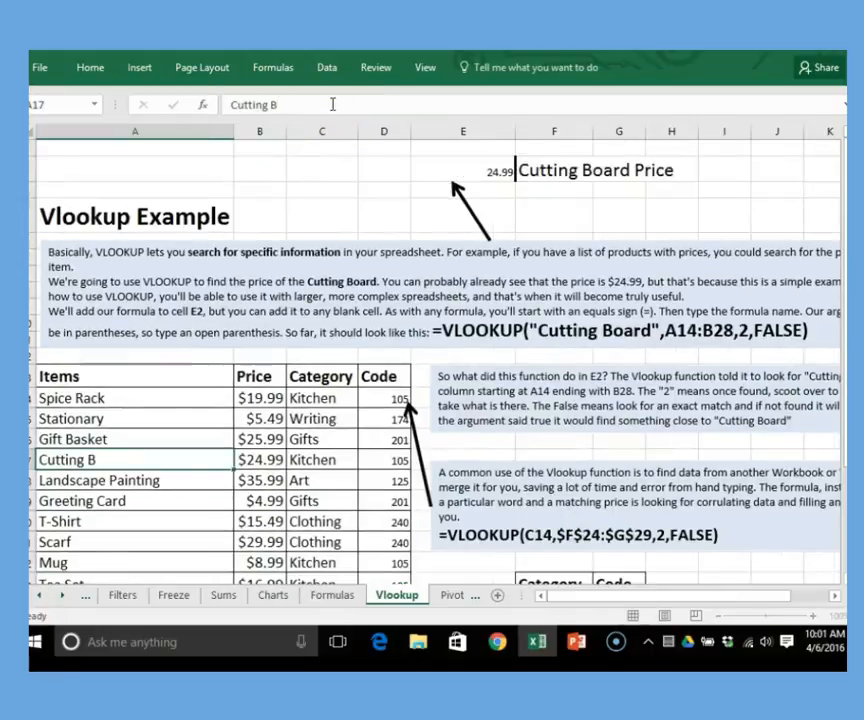
key("Return")
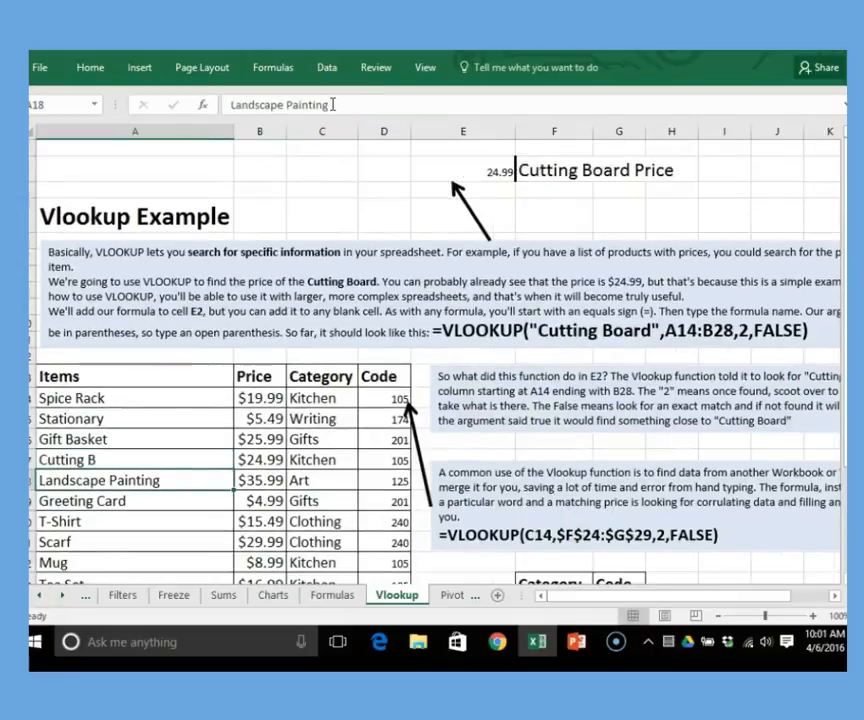
Check the price lookup formula in E2, and change the item name in A17 to the misspelled Cutting Baord.
left_click(477, 169)
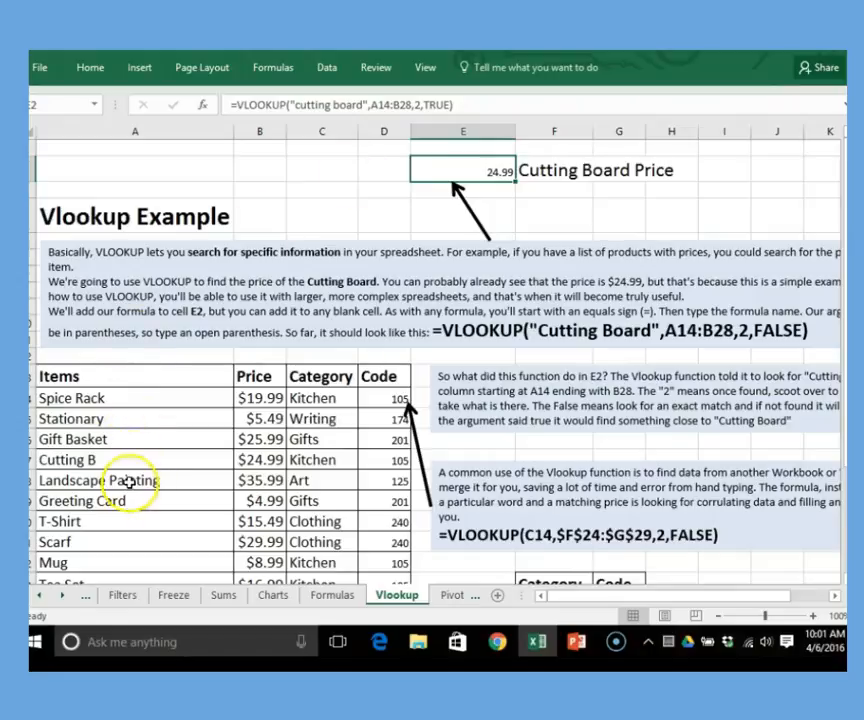
left_click(181, 455)
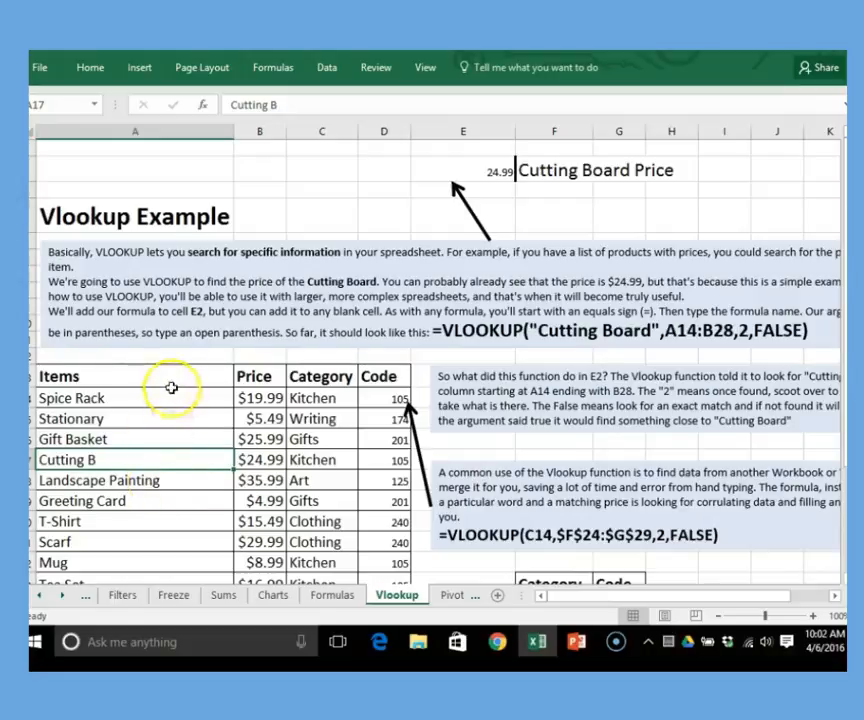
left_click(300, 107)
type("aord")
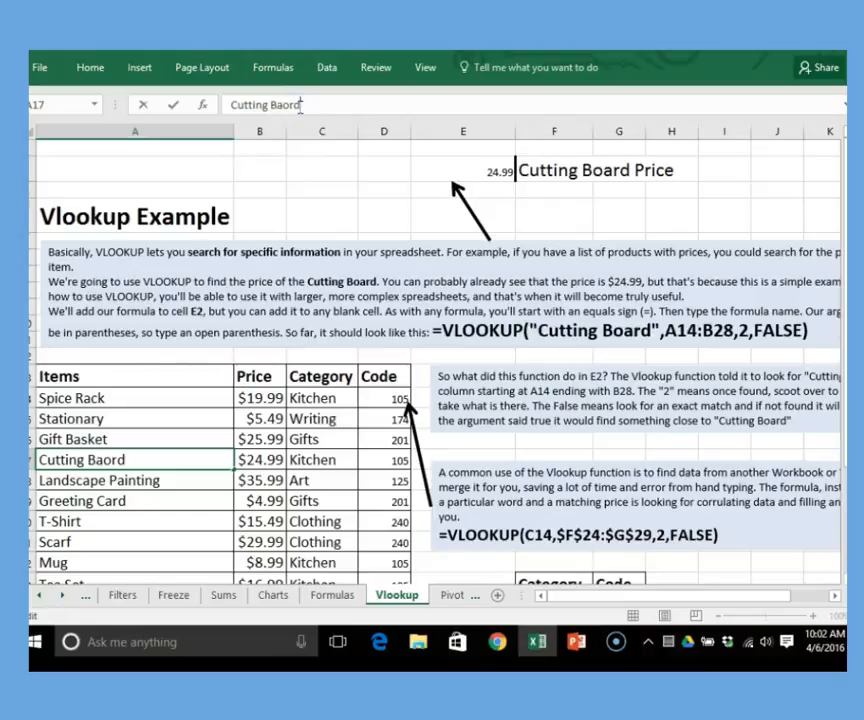
key("Return")
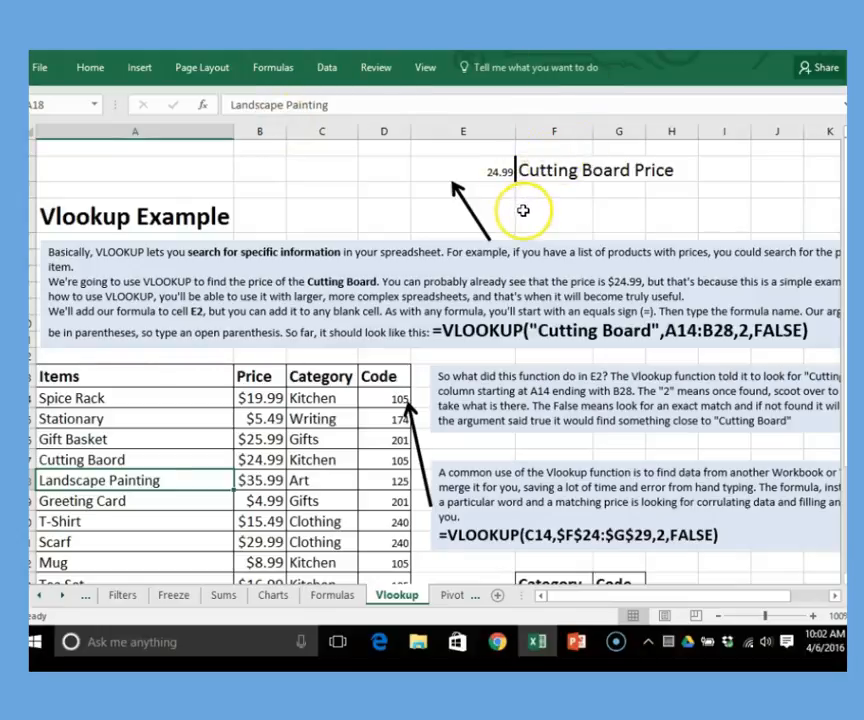
Change the range lookup argument of the VLOOKUP formula in E2 to FALSE.
left_click(460, 176)
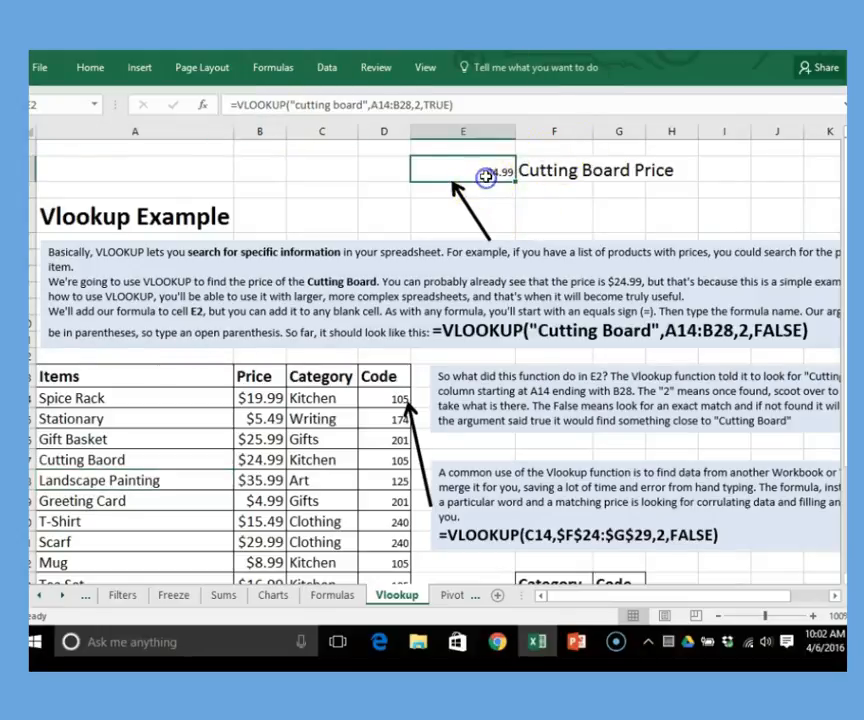
left_click(452, 106)
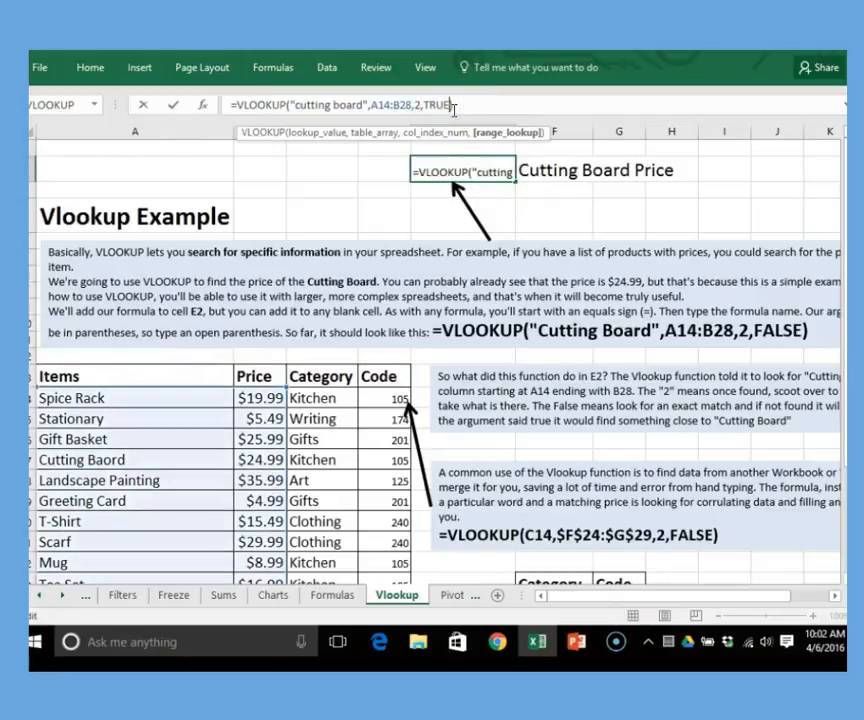
key("BackSpace")
key("BackSpace")
key("BackSpace")
key("BackSpace")
type("false")
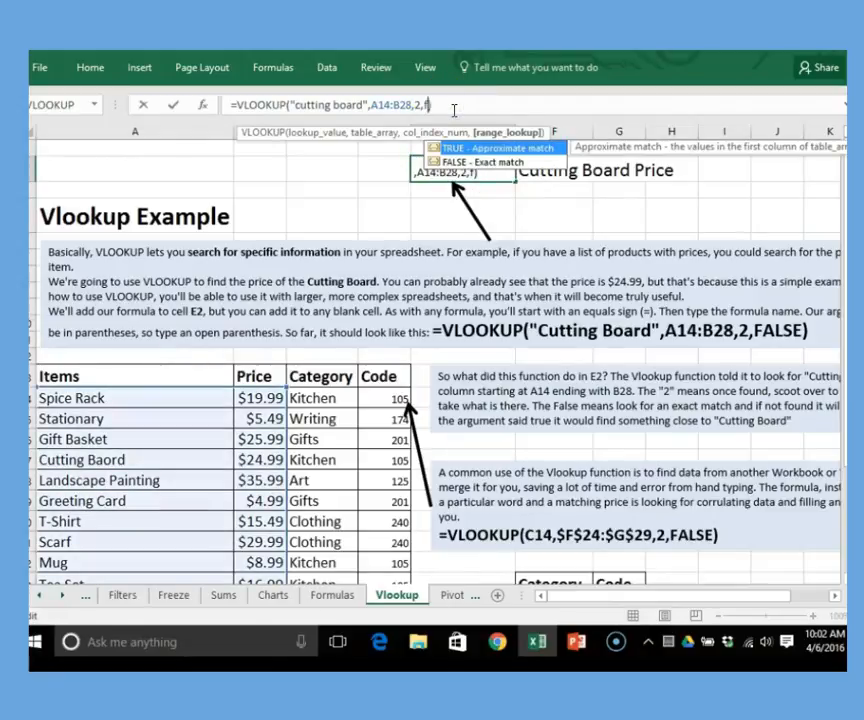
key("Return")
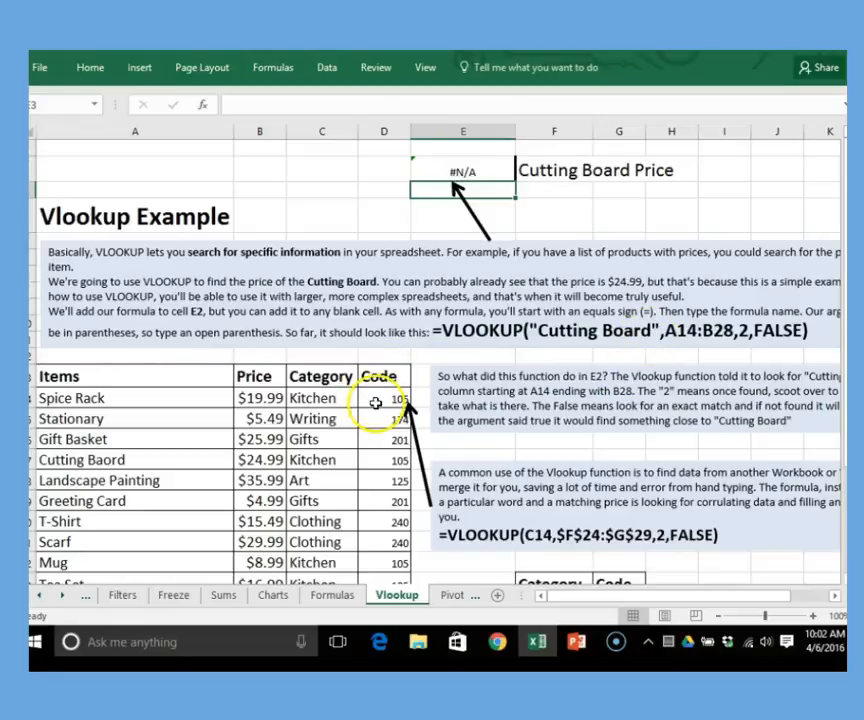
Examine the VLOOKUP formula in D14 together with the Category and Code table that it references.
left_click(375, 402)
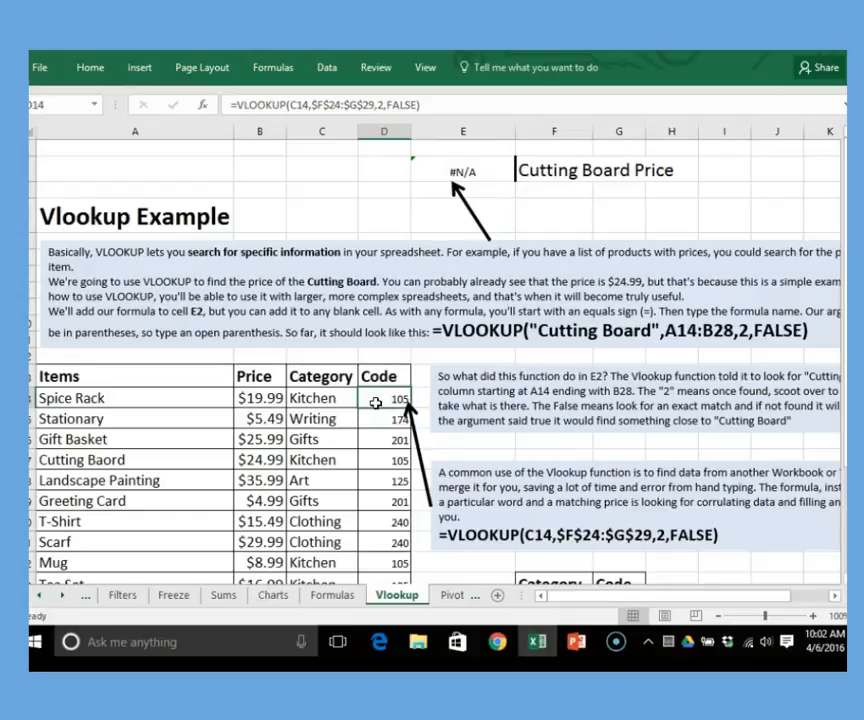
scroll(419, 396, "down", 10)
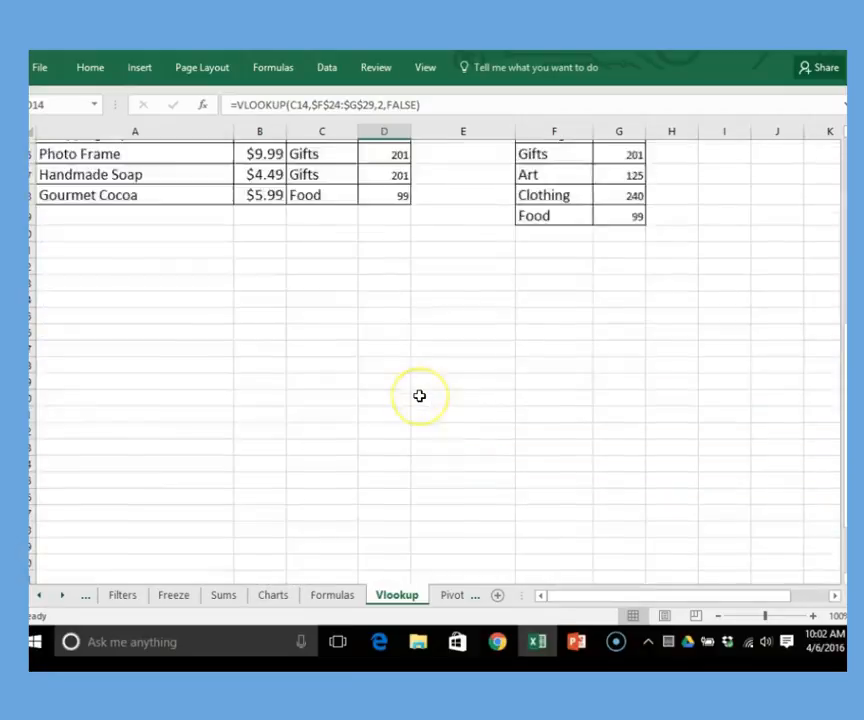
scroll(419, 396, "up", 8)
scroll(419, 396, "up", 5)
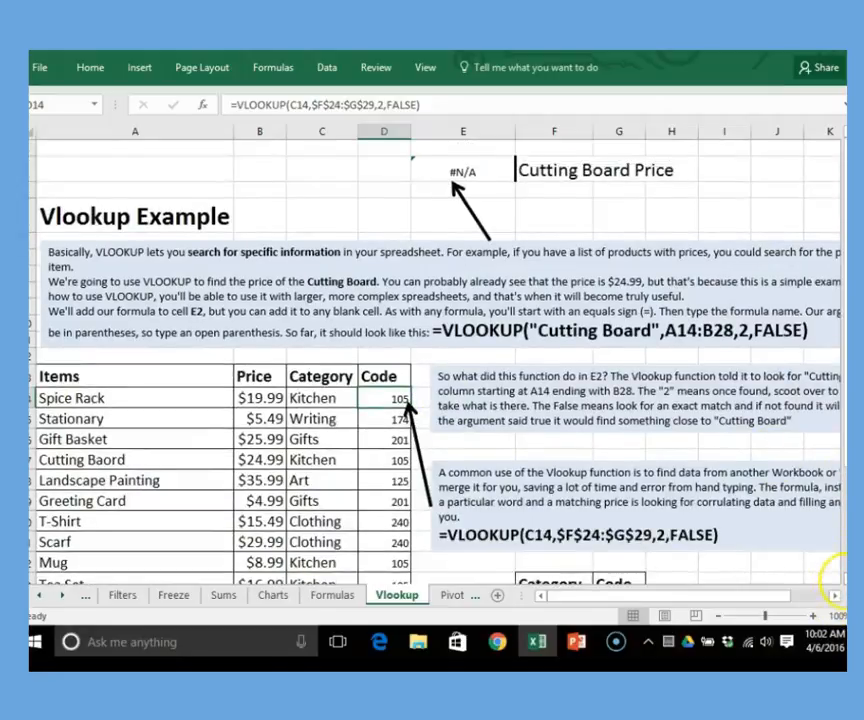
scroll(836, 574, "down", 2)
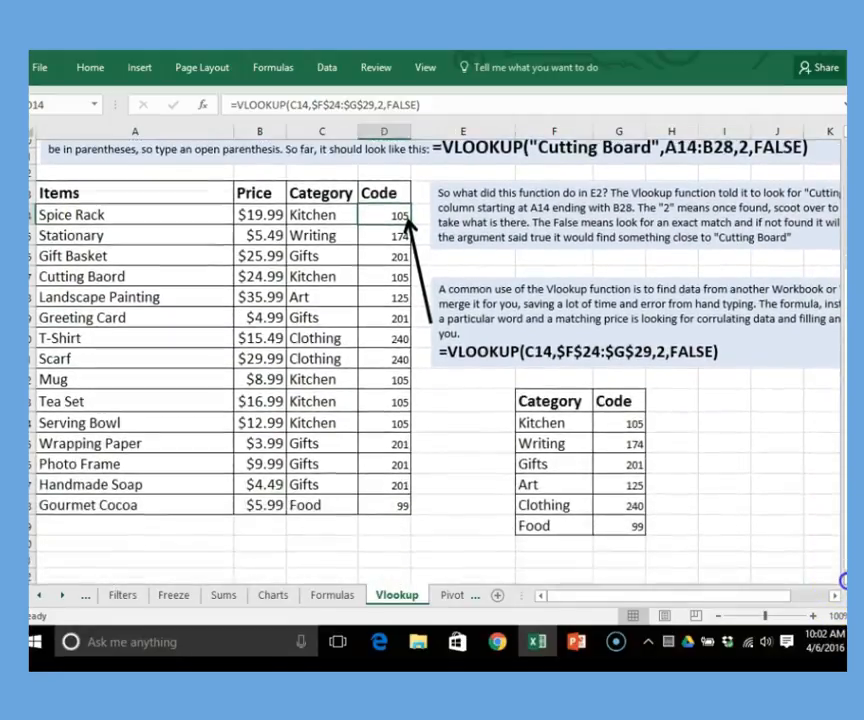
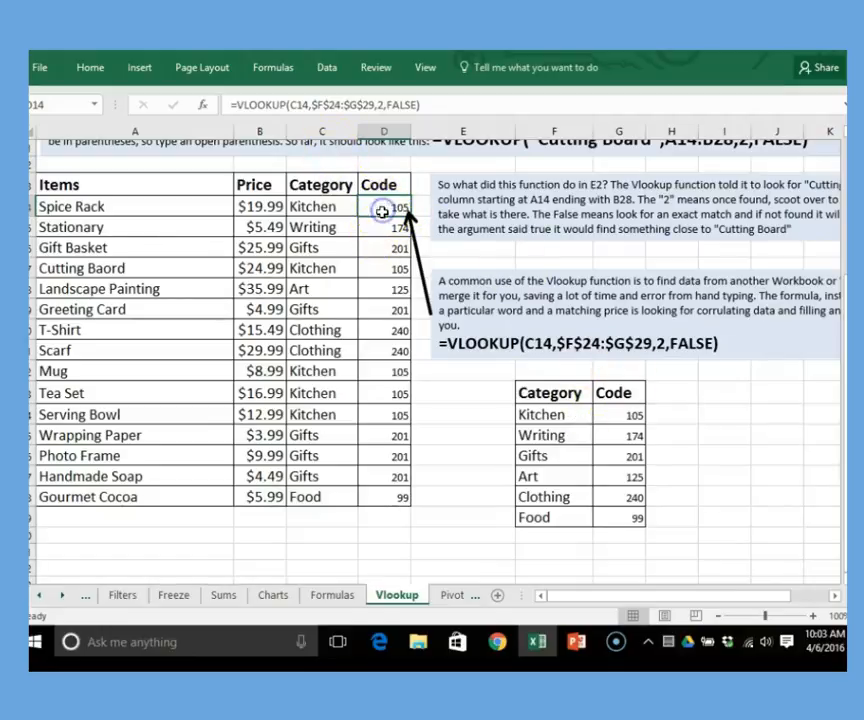
Compare the copied VLOOKUP formulas in the Code column from D15 down to D19 with the one in D14.
left_click(383, 229)
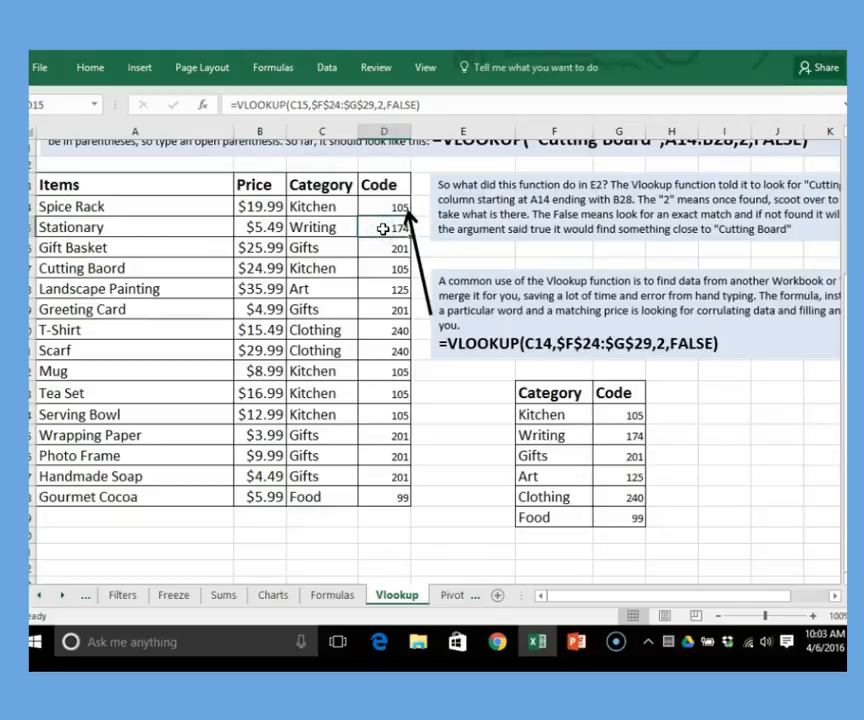
left_click(388, 250)
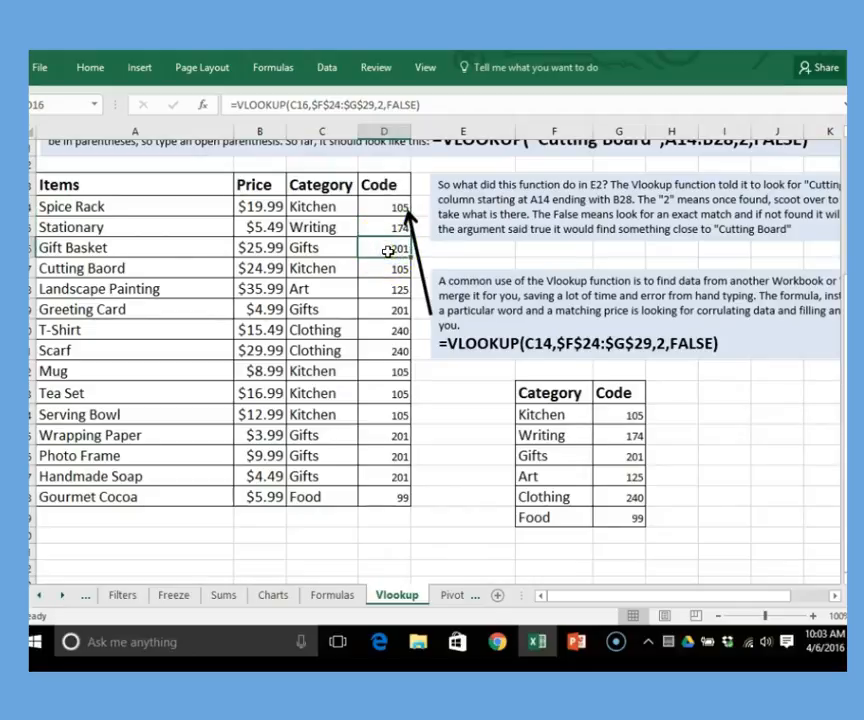
key("Down")
key("Down")
key("Down")
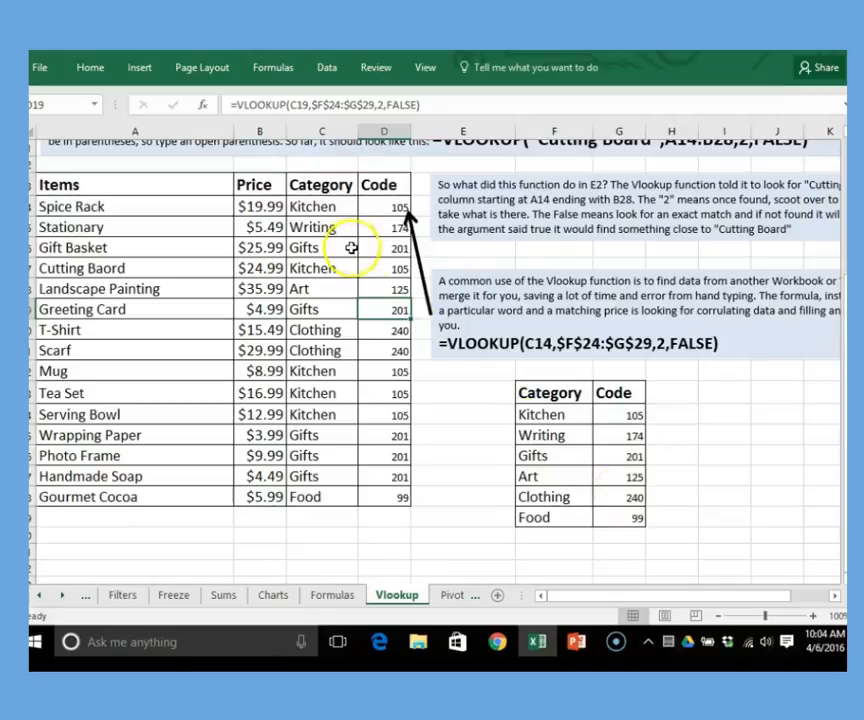
left_click(370, 229)
left_click(383, 210)
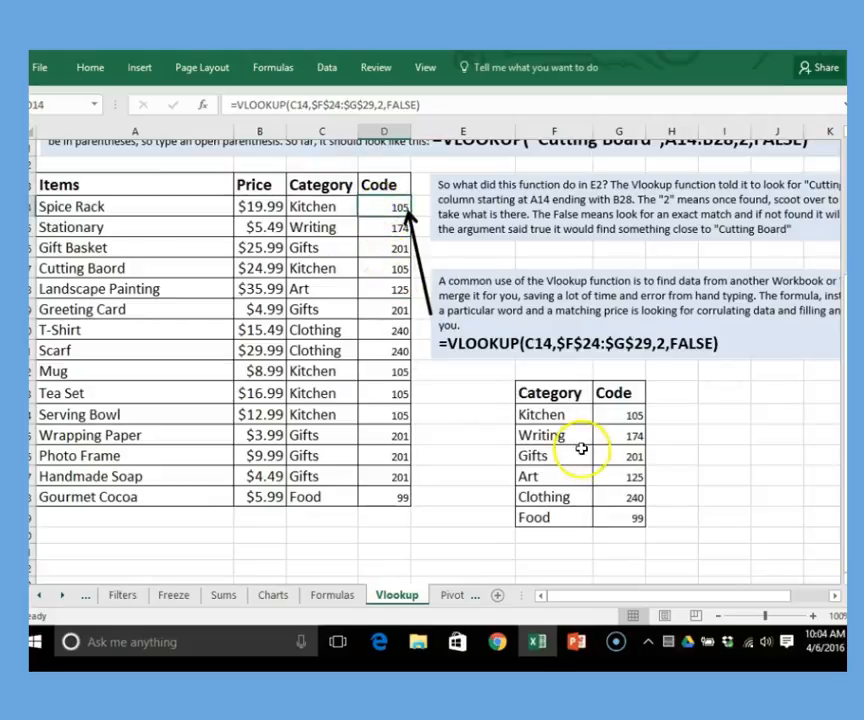
scroll(720, 513, "up", 3)
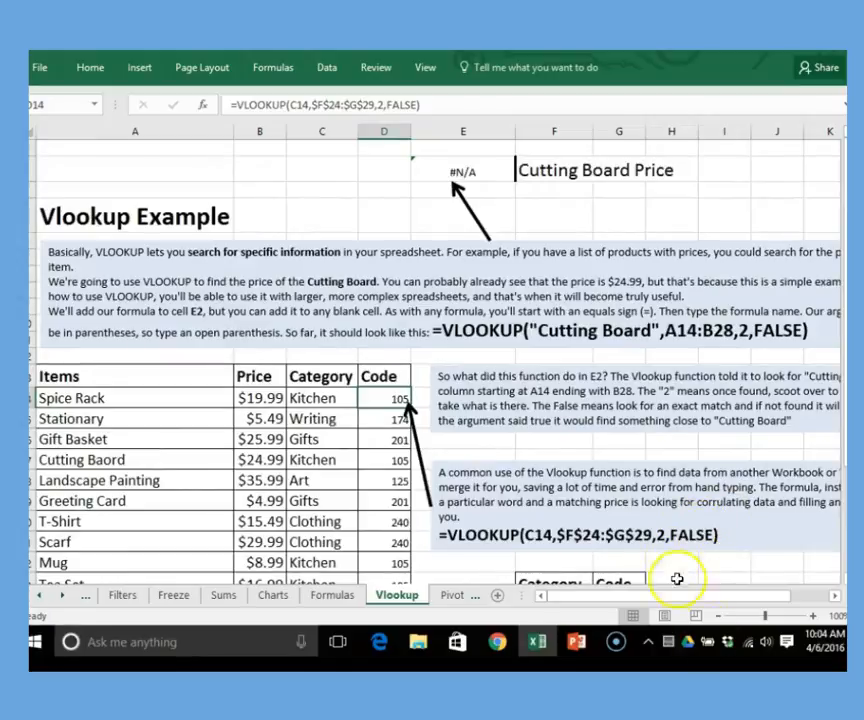
Go to the Pivot Table sheet and look through the voter records beside the pivot table.
left_click(451, 597)
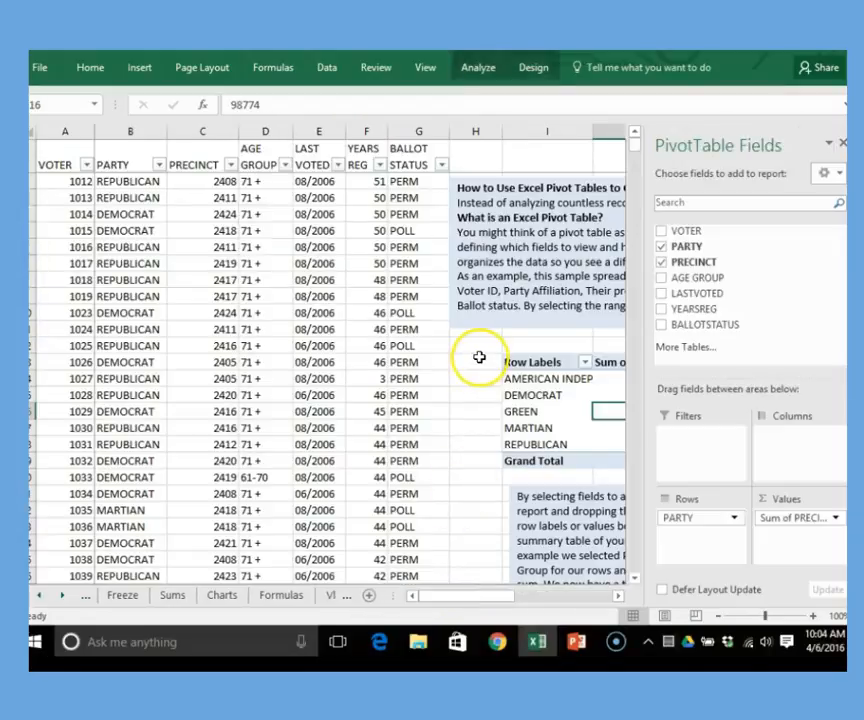
left_click(496, 341)
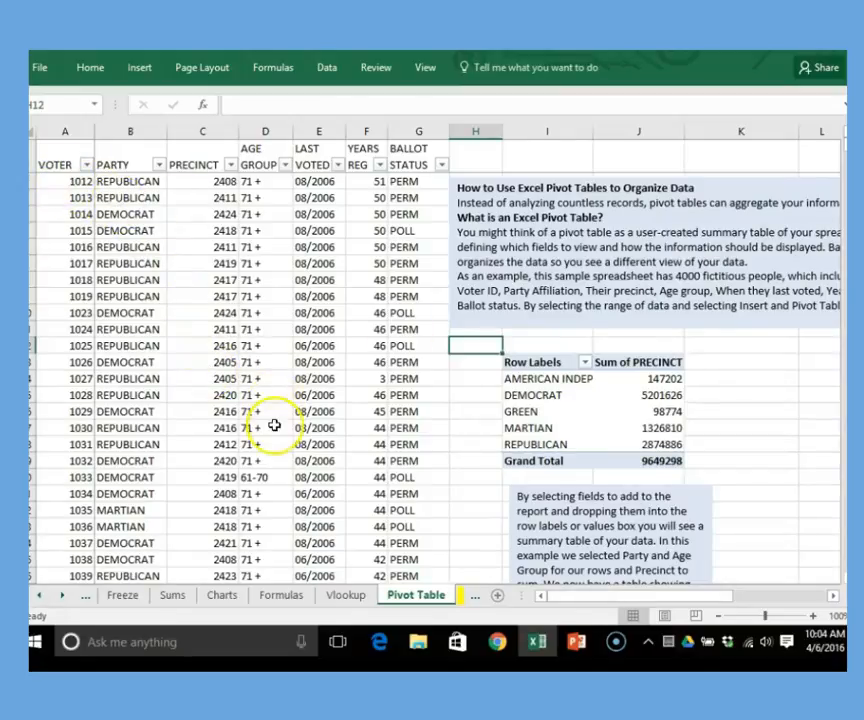
scroll(278, 426, "down", 10)
scroll(278, 426, "up", 10)
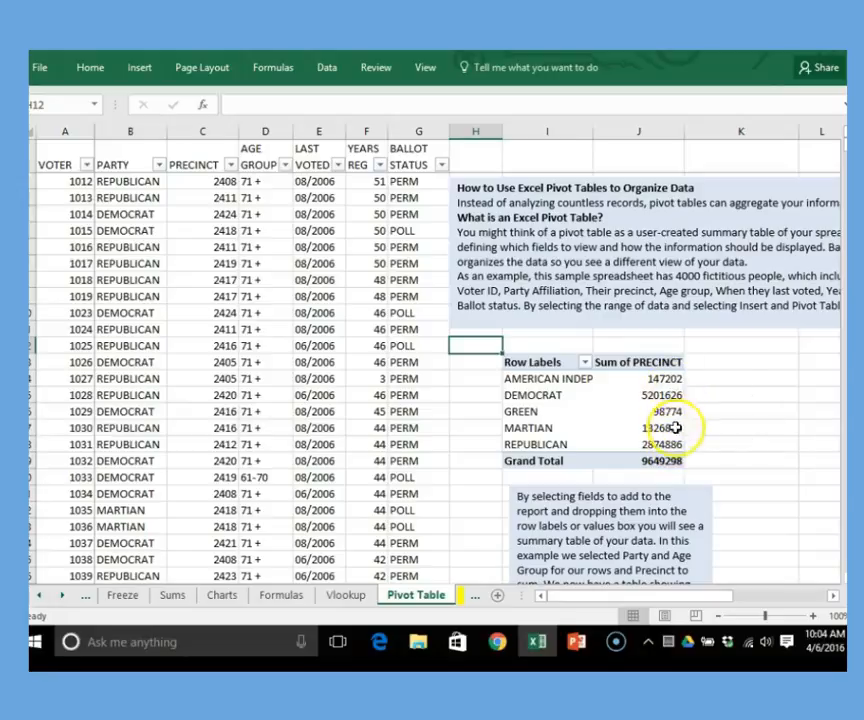
Remove PRECINCT from the pivot table and add AGE GROUP as a row field under PARTY.
left_click(572, 418)
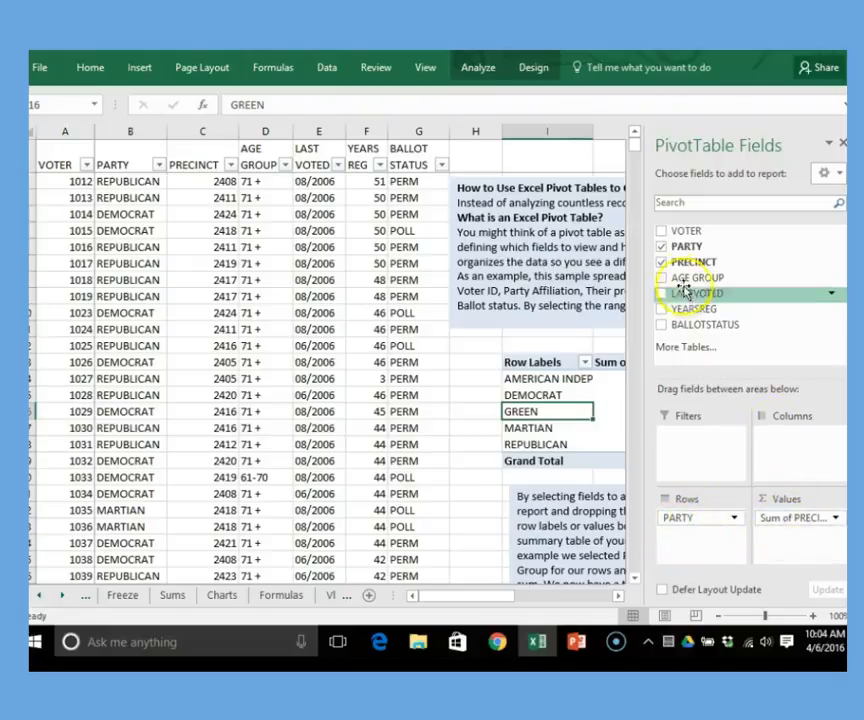
left_click(660, 264)
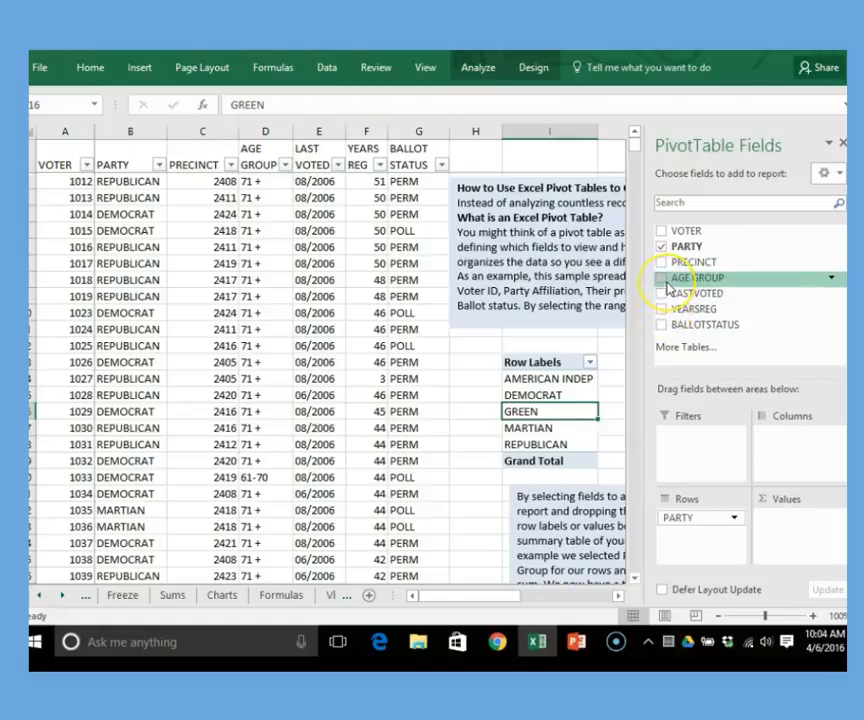
left_click(664, 279)
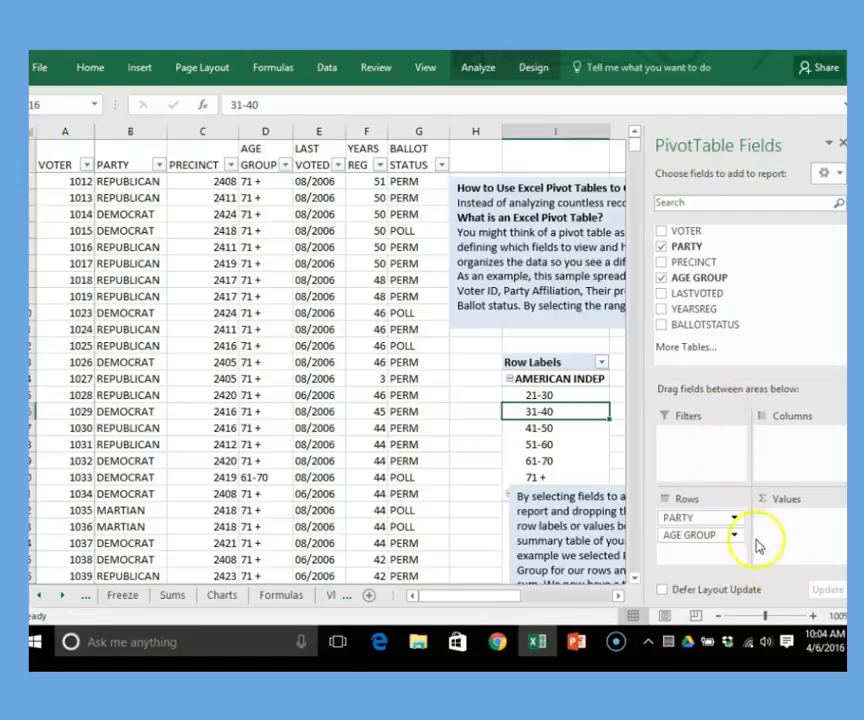
Move PARTY from the pivot table's rows to its values to count party entries per age group.
left_click_drag(724, 541, 689, 521)
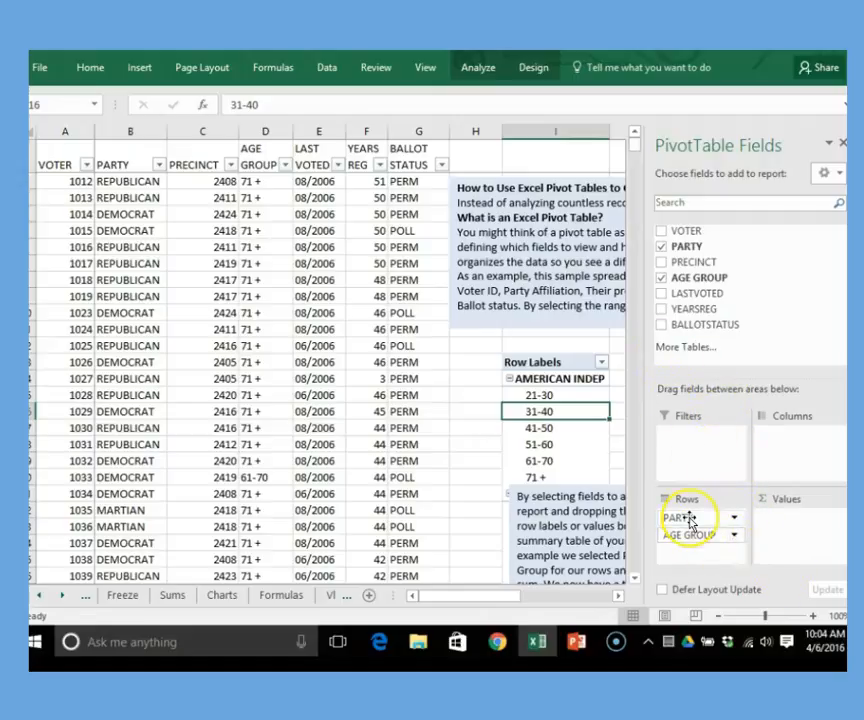
left_click(691, 518)
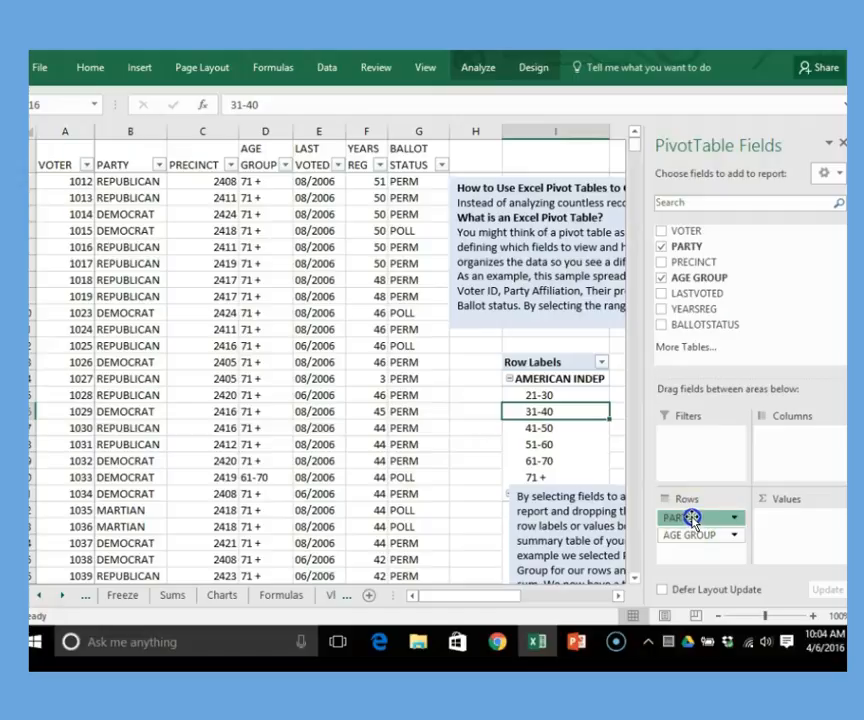
left_click_drag(691, 518, 783, 518)
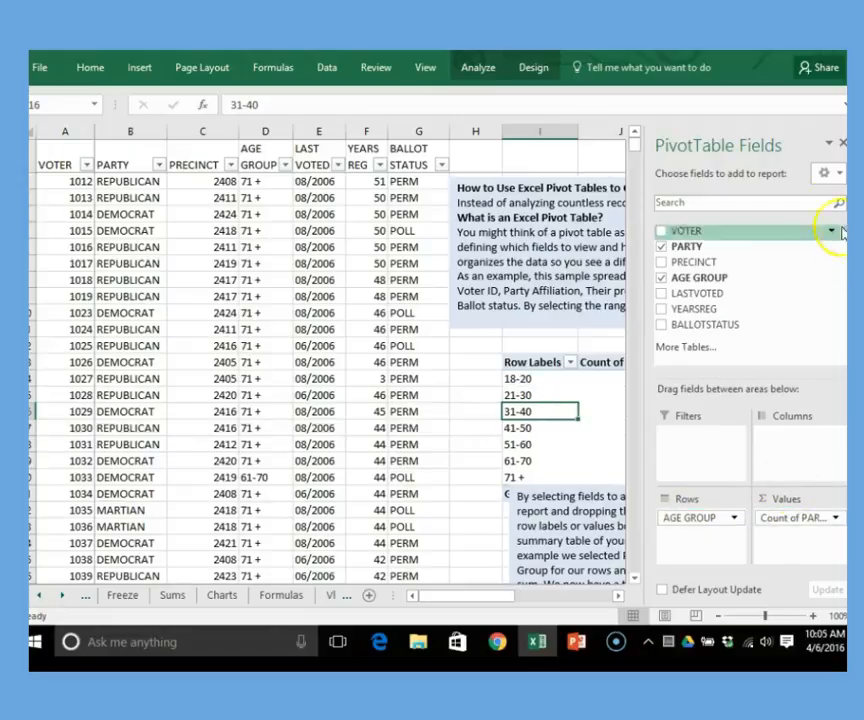
left_click(470, 467)
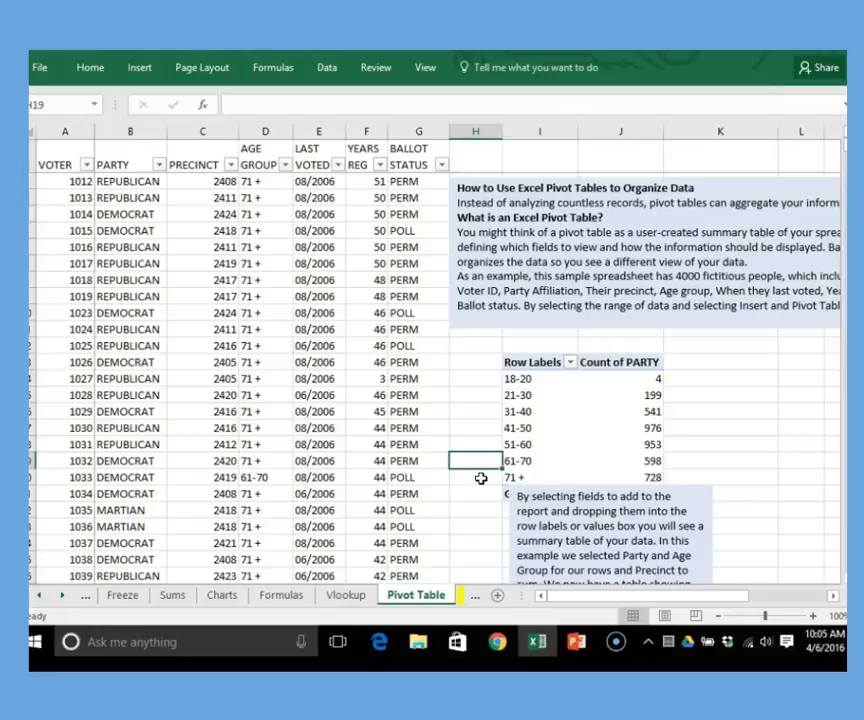
Return PARTY to the pivot table's rows and move AGE GROUP to the values as a count.
left_click(587, 443)
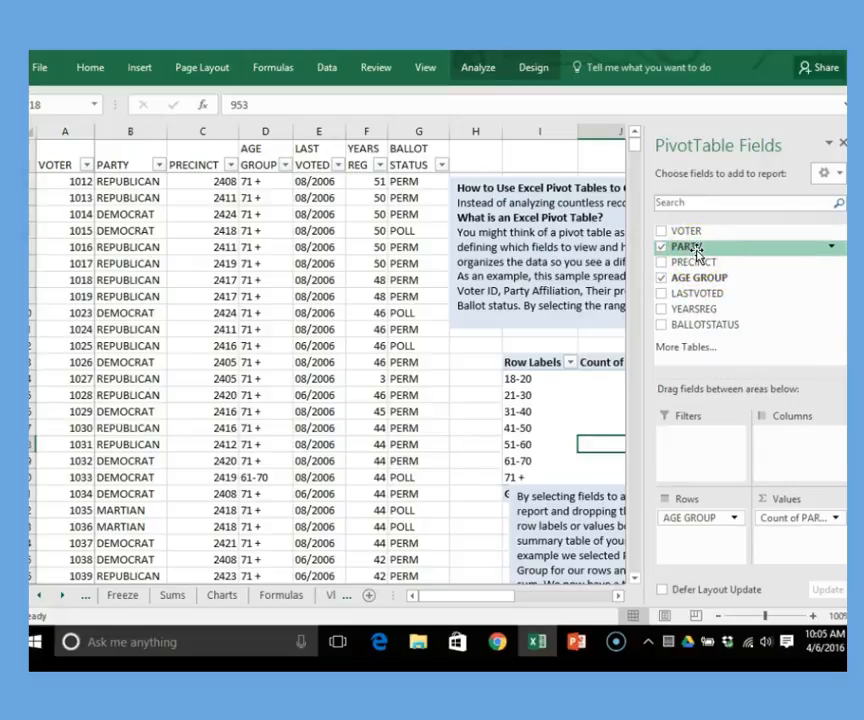
left_click(776, 517)
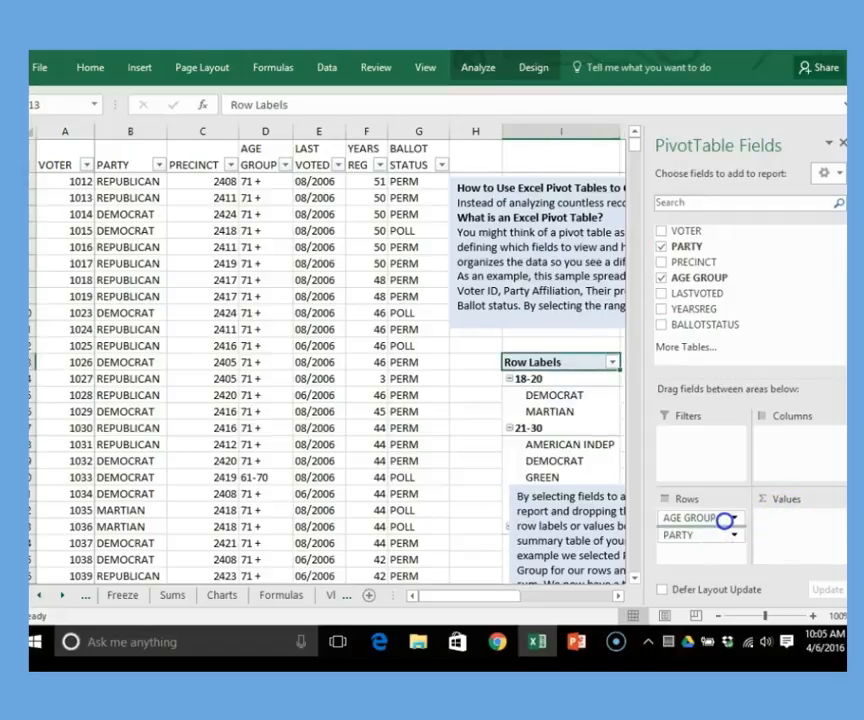
left_click_drag(725, 520, 810, 532)
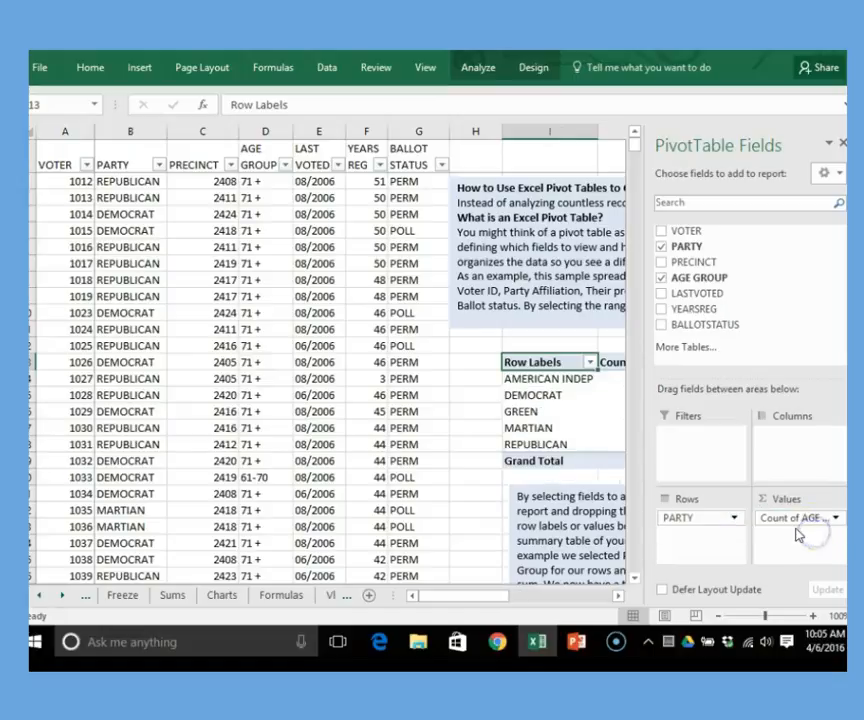
left_click(453, 393)
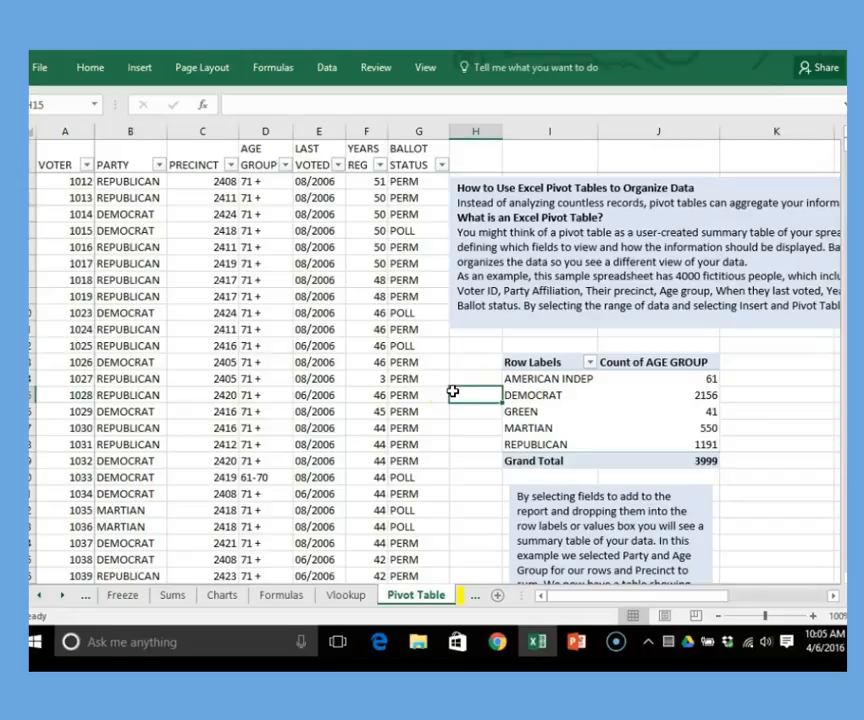
Add LASTVOTED to the pivot table as a row field beneath PARTY.
left_click(609, 426)
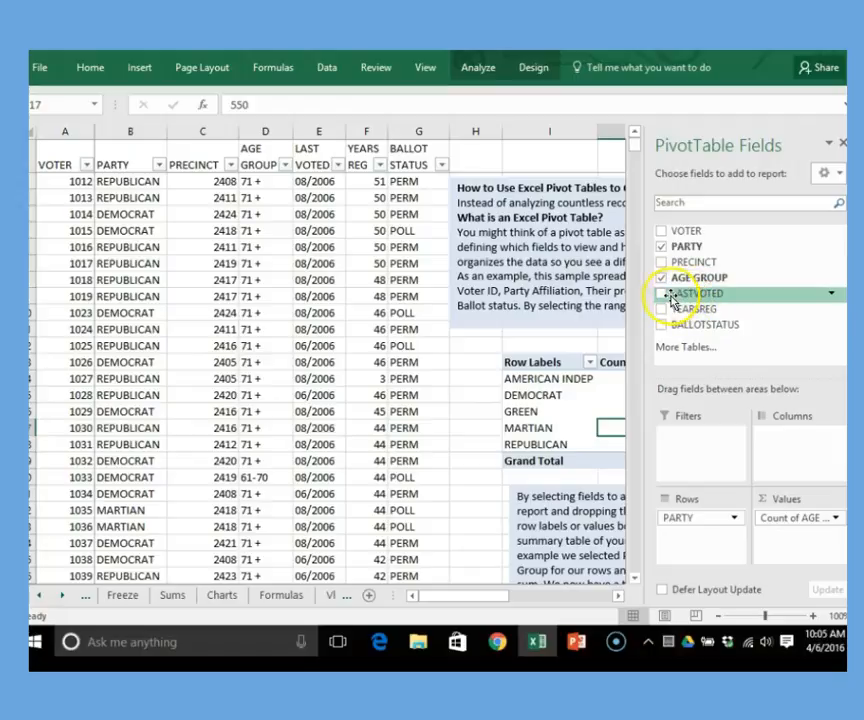
left_click(663, 294)
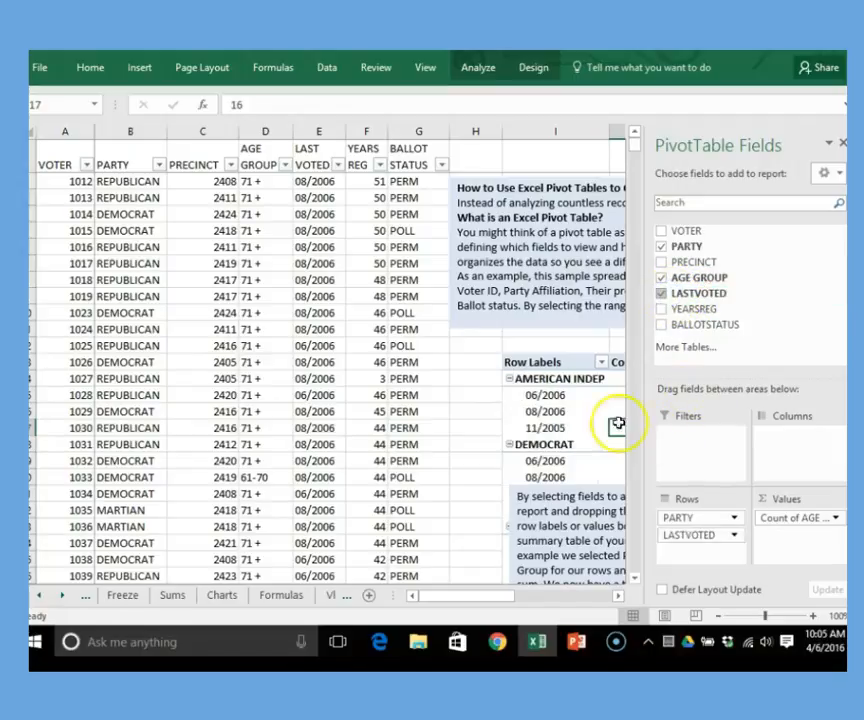
left_click(465, 458)
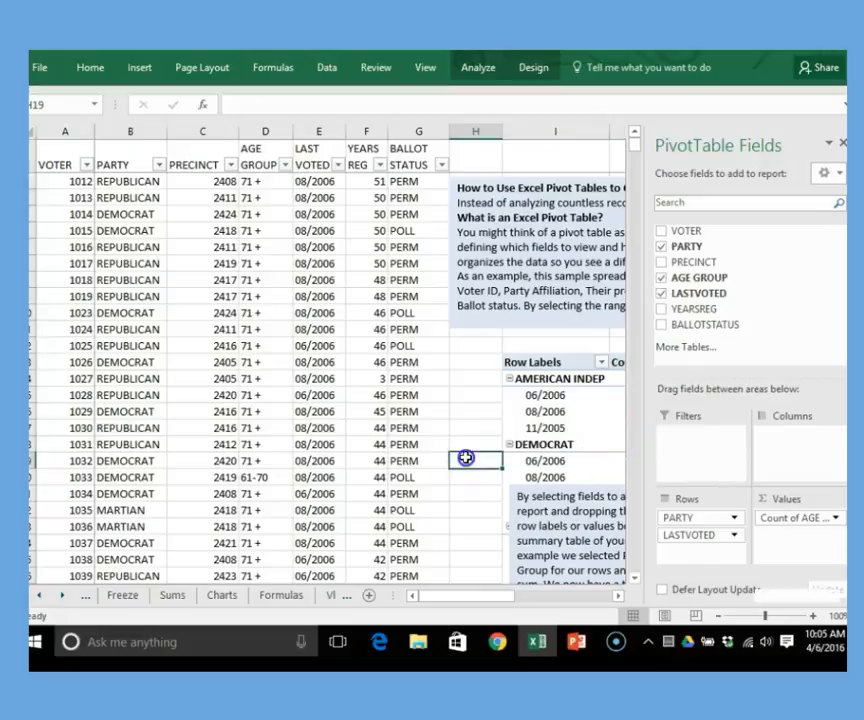
Move the explanatory text box off the pivot table and onto the voter data to review the whole table.
scroll(466, 457, "down", 11)
scroll(466, 457, "up", 11)
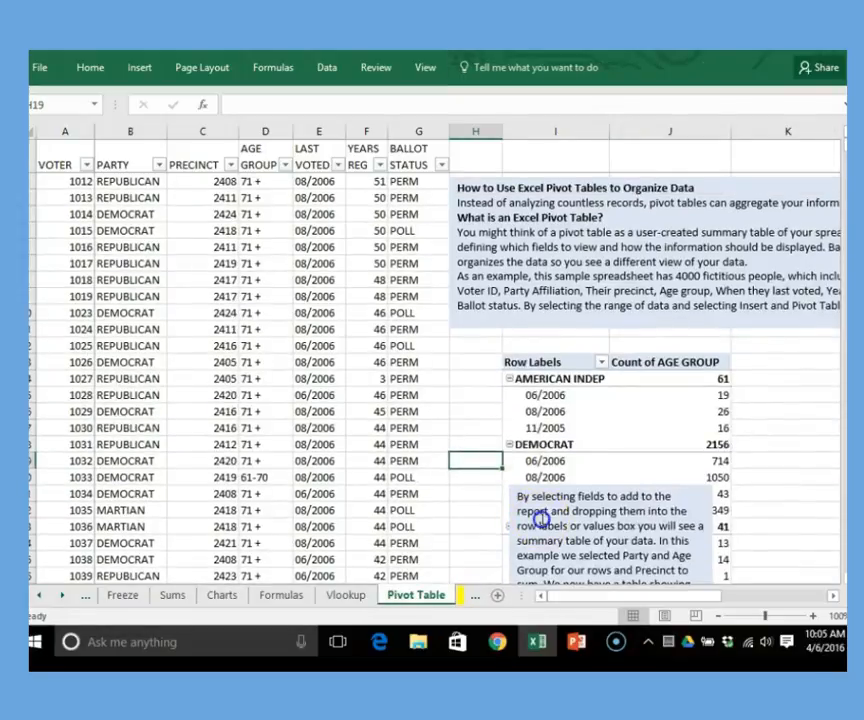
left_click(540, 519)
left_click_drag(589, 484, 320, 343)
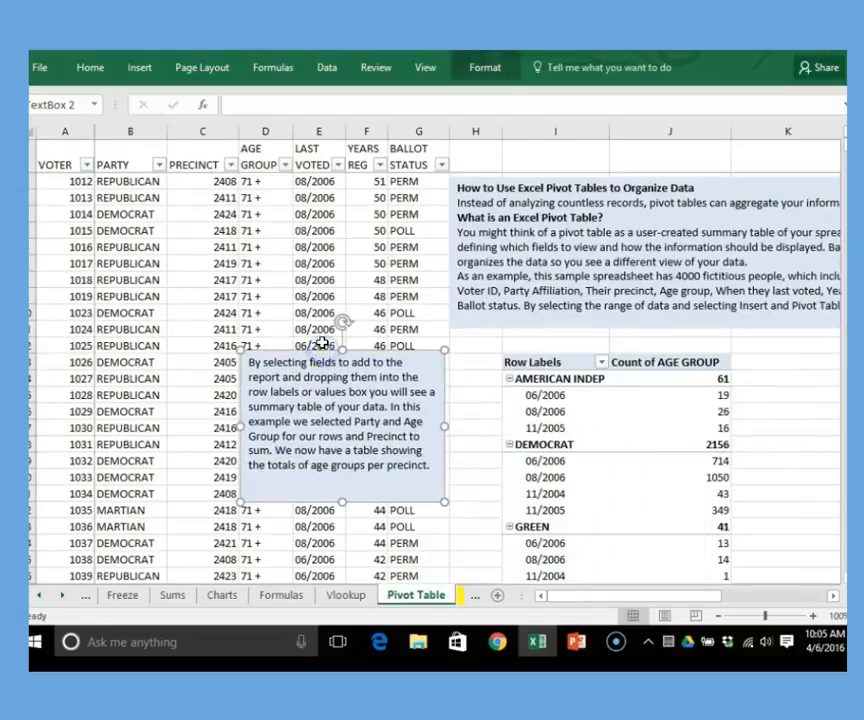
scroll(320, 343, "down", 11)
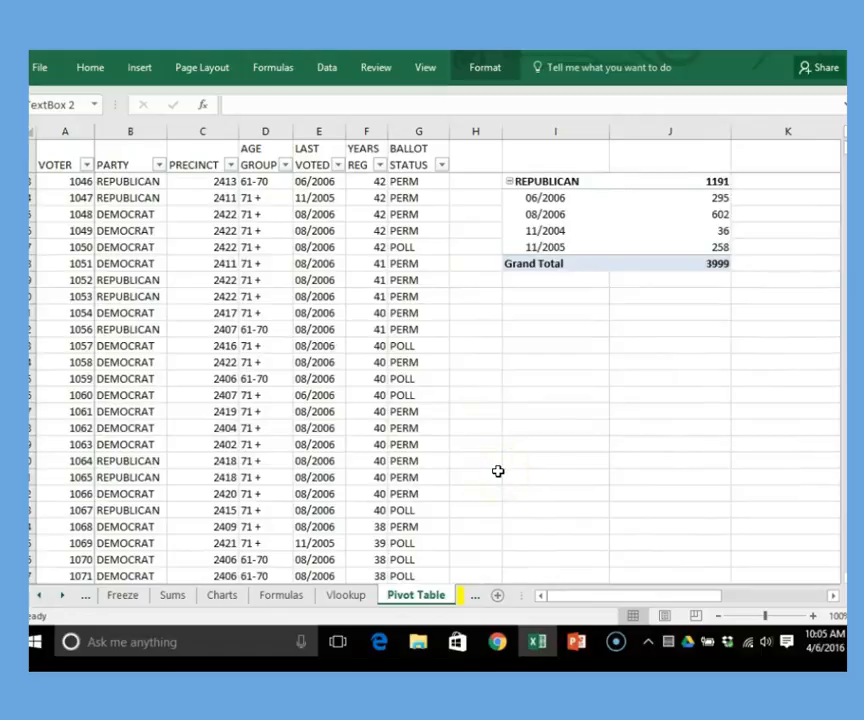
scroll(498, 471, "up", 11)
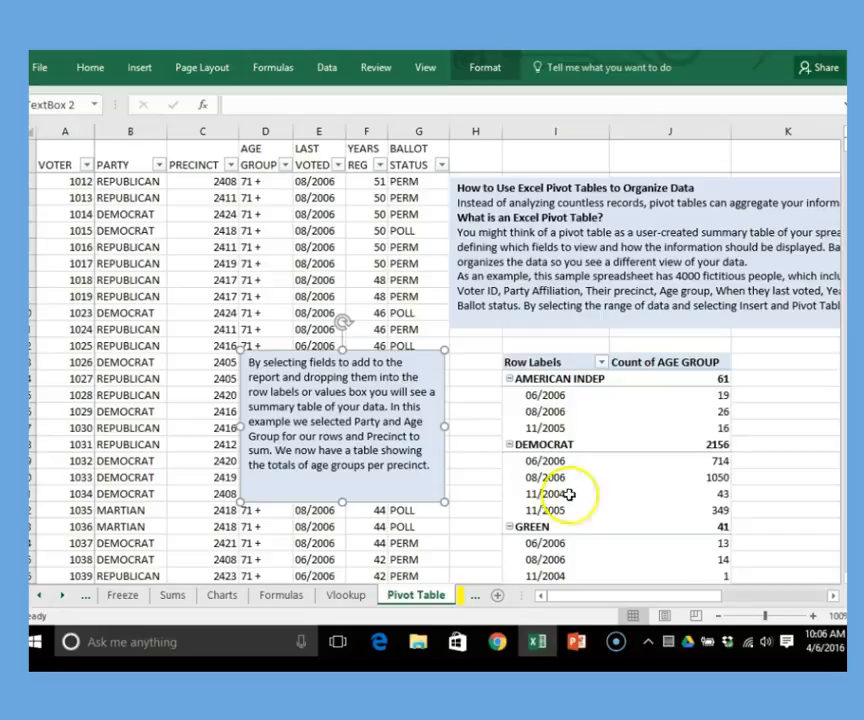
Close the pivot table's field list and try to clear the range from Row Labels through Grand Total.
left_click(662, 398)
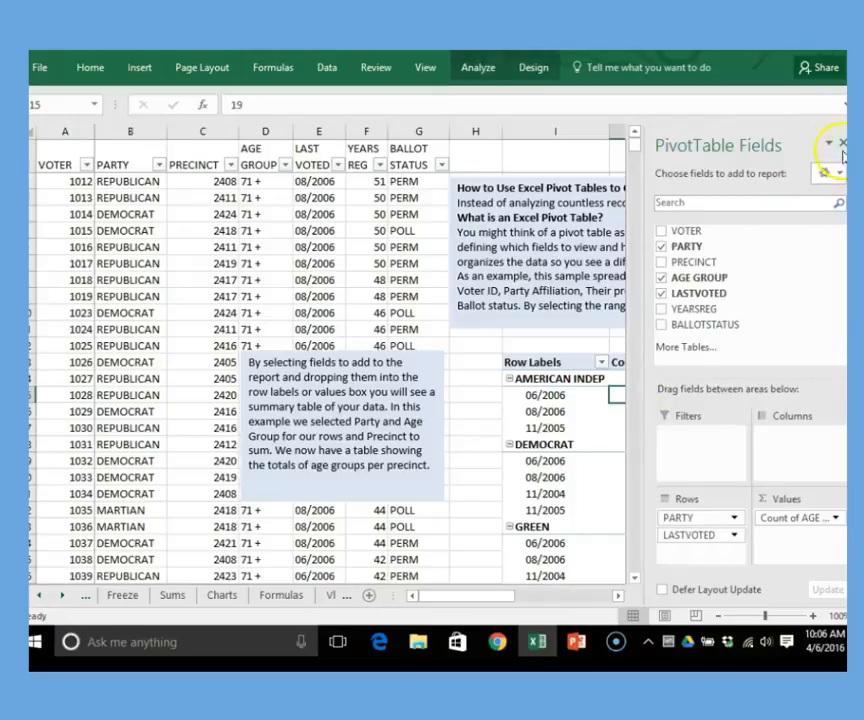
left_click(838, 141)
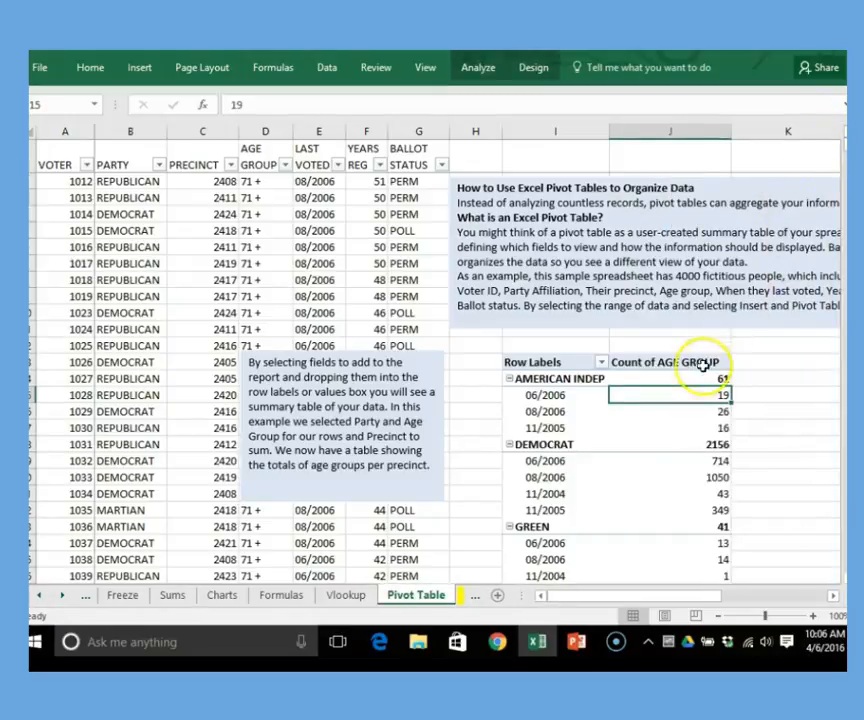
left_click(786, 349)
left_click(714, 410)
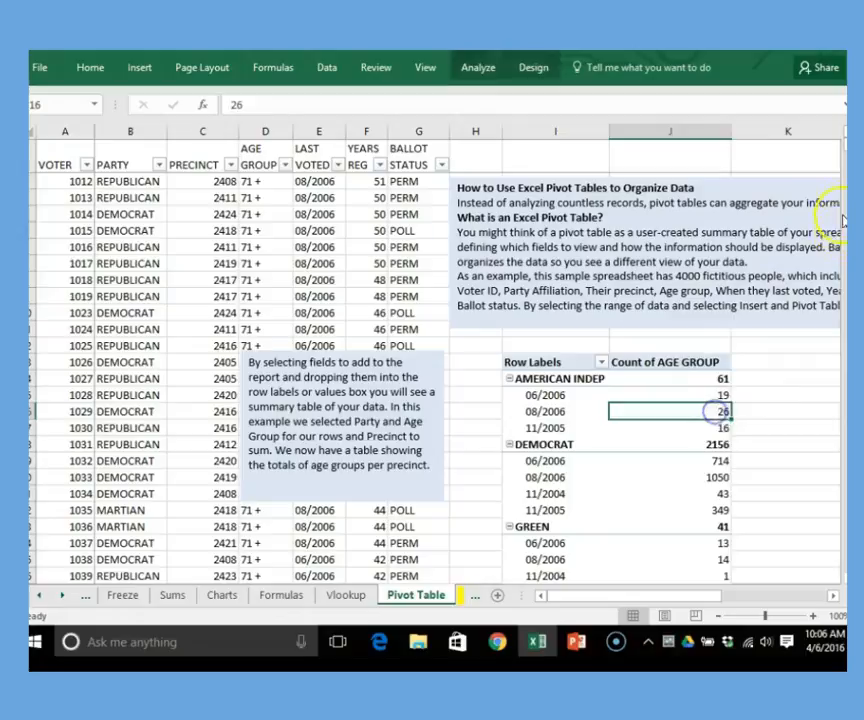
left_click(548, 362)
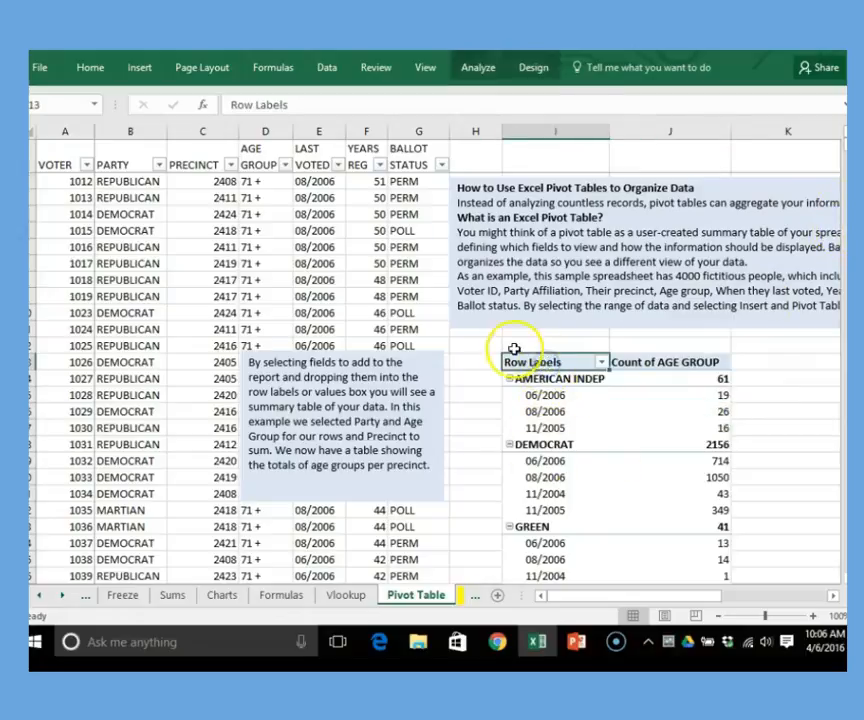
left_click_drag(518, 358, 740, 570)
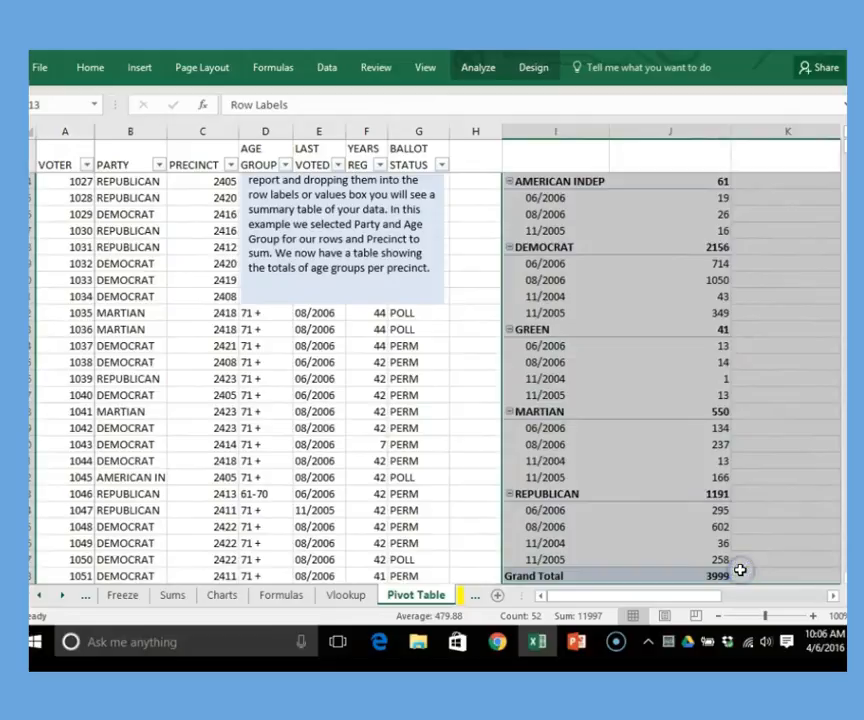
left_click(660, 449)
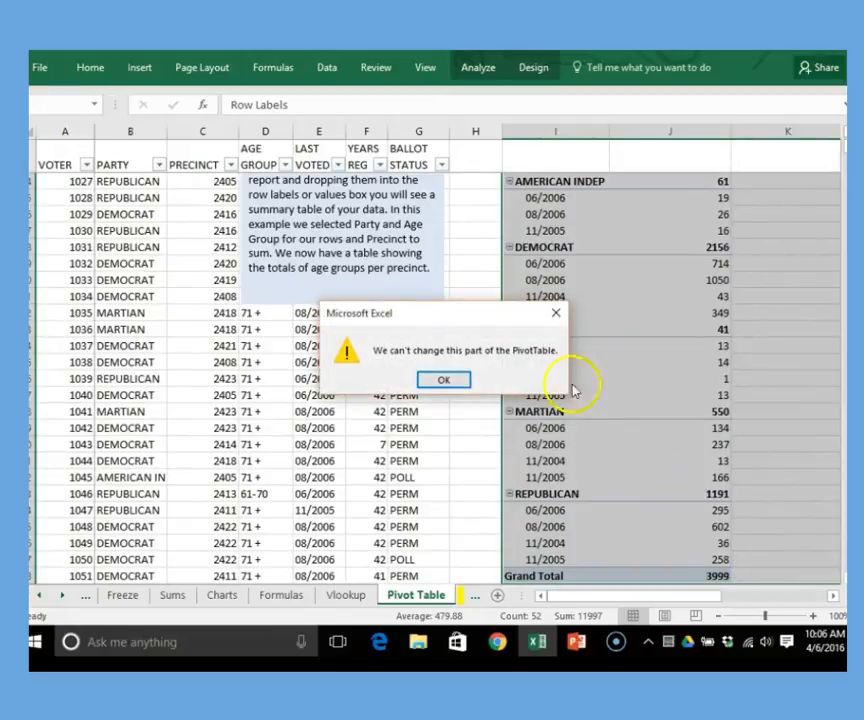
left_click(440, 380)
left_click(494, 366)
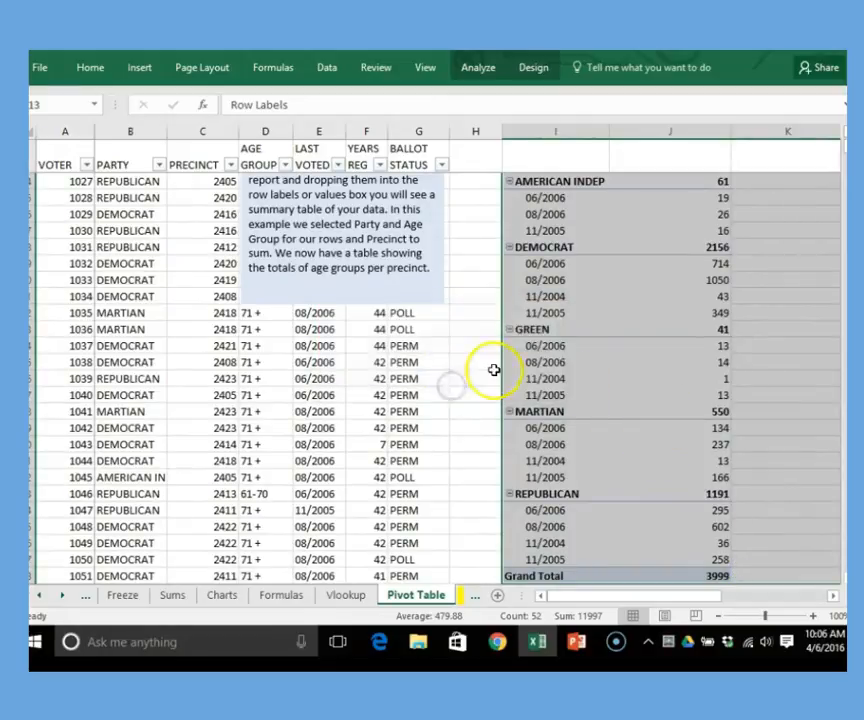
scroll(494, 370, "up", 5)
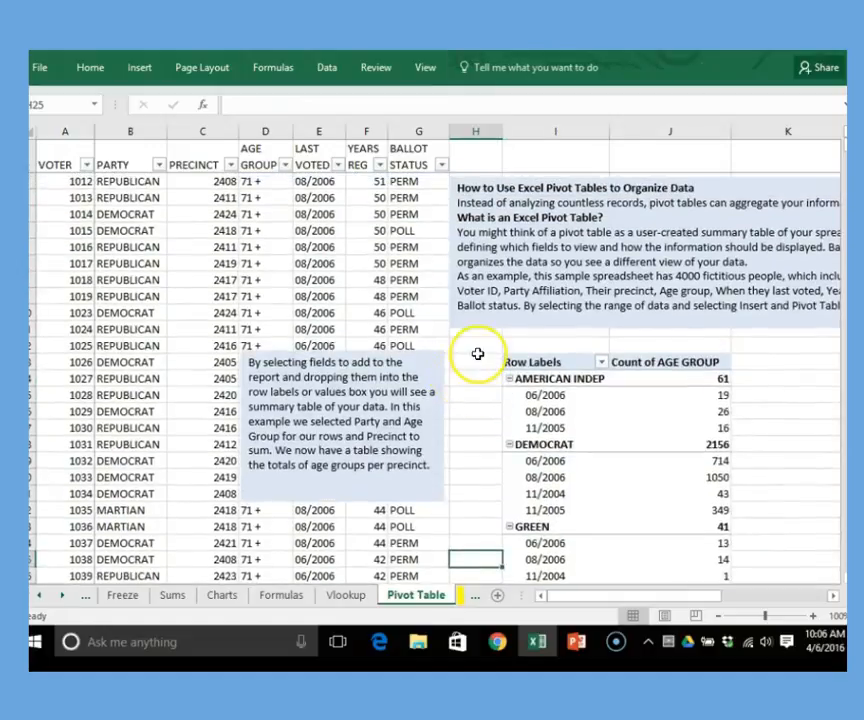
Move the explanatory text box back over the top of the pivot table.
left_click(477, 348)
left_click(332, 367)
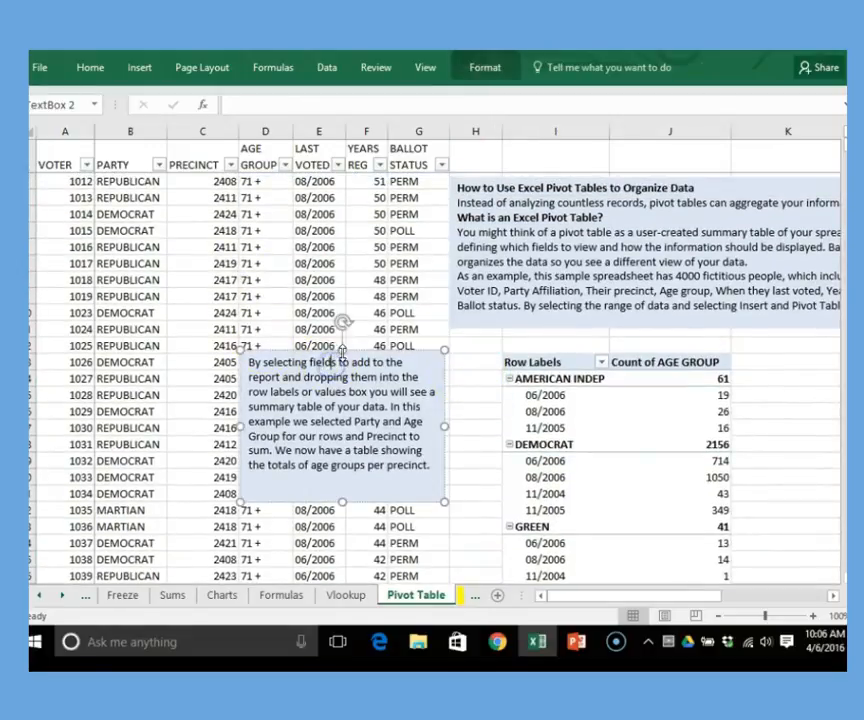
left_click_drag(330, 347, 599, 320)
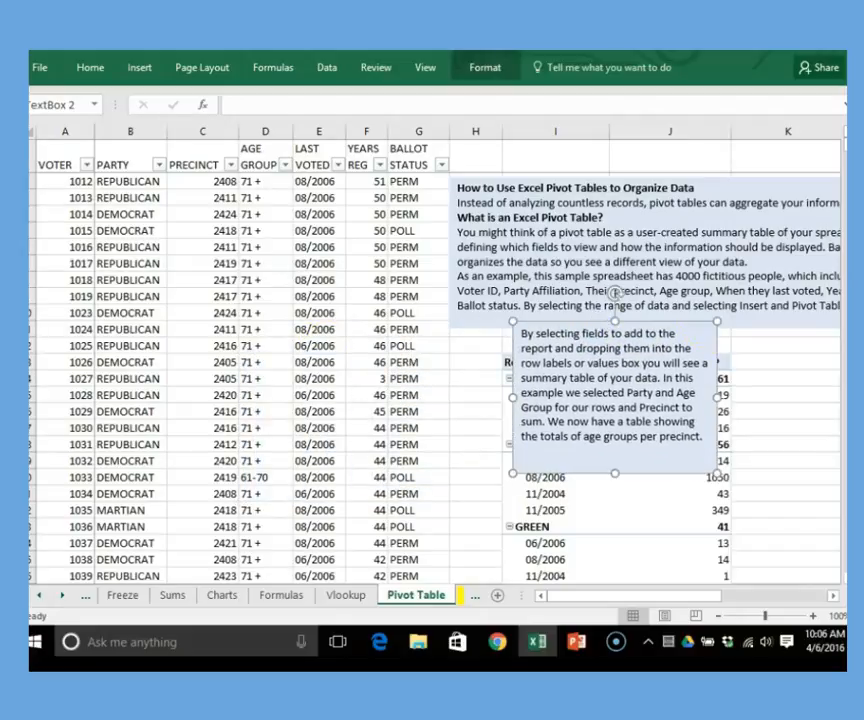
Create a pivot table on a new worksheet from the voter data range 'Pivot Table'!$A$1:$G$3999.
left_click_drag(62, 165, 433, 497)
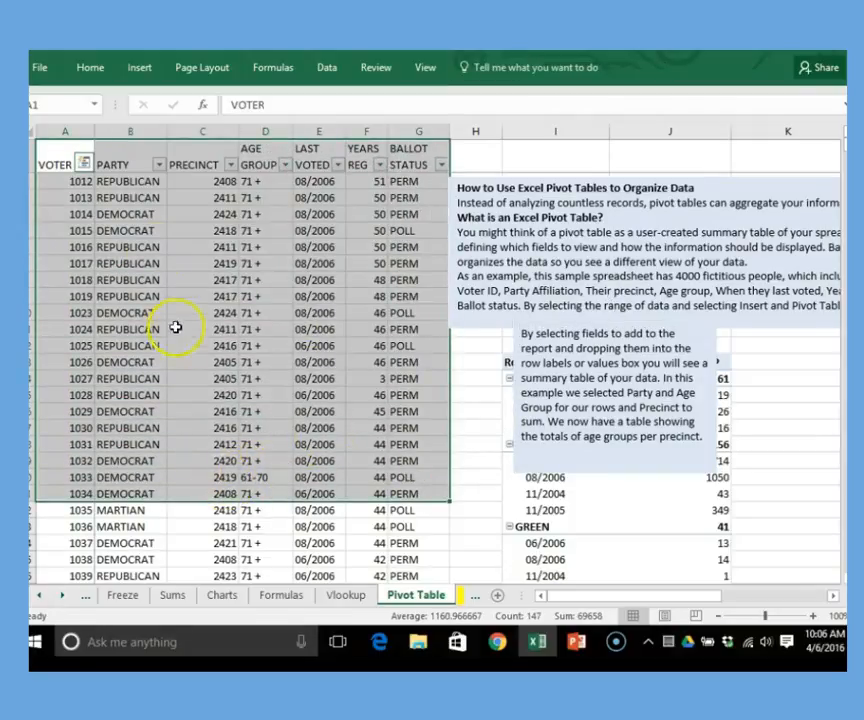
left_click(140, 69)
left_click(43, 105)
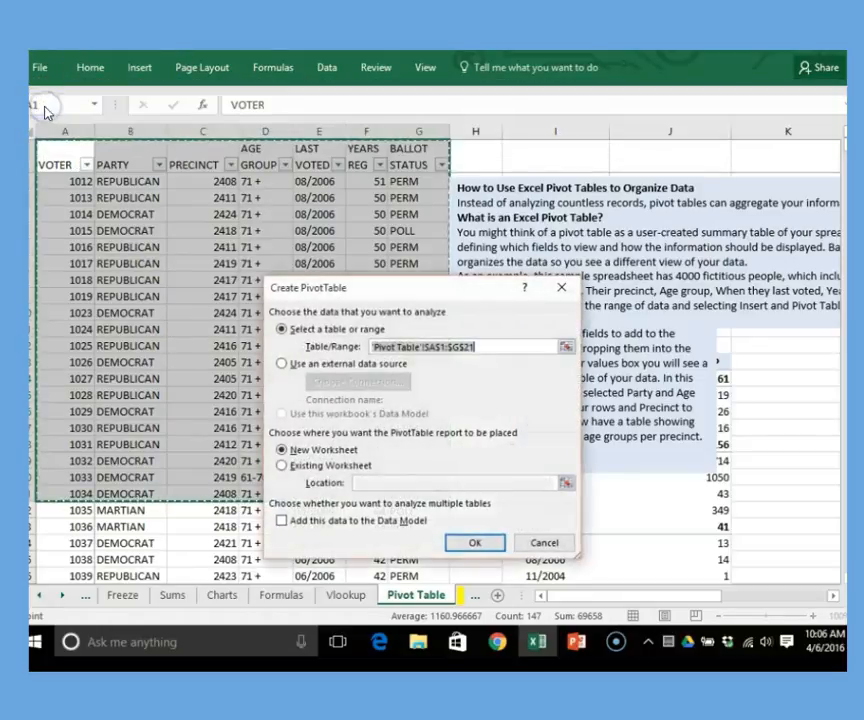
left_click(487, 346)
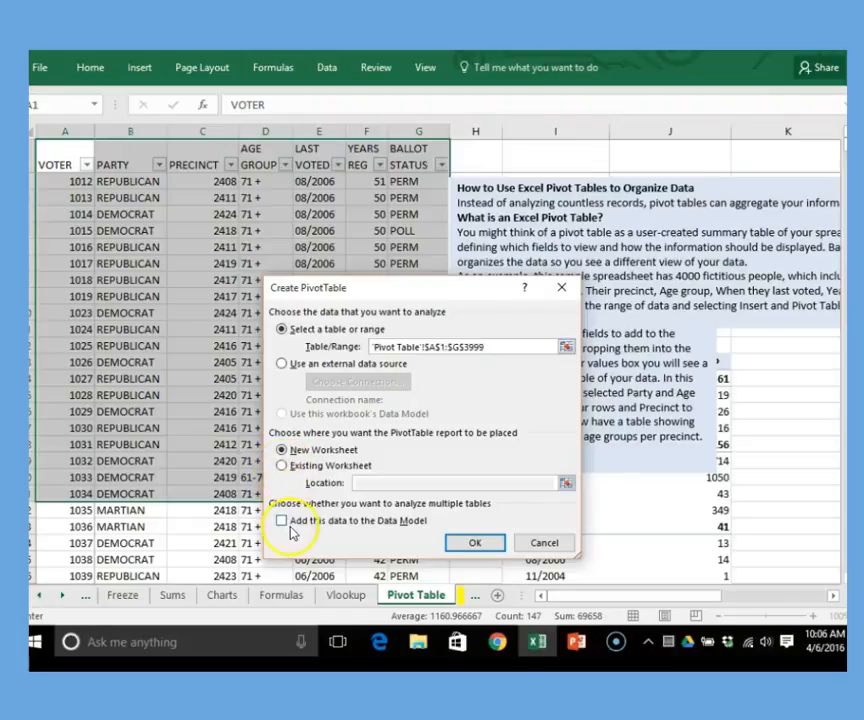
left_click(482, 544)
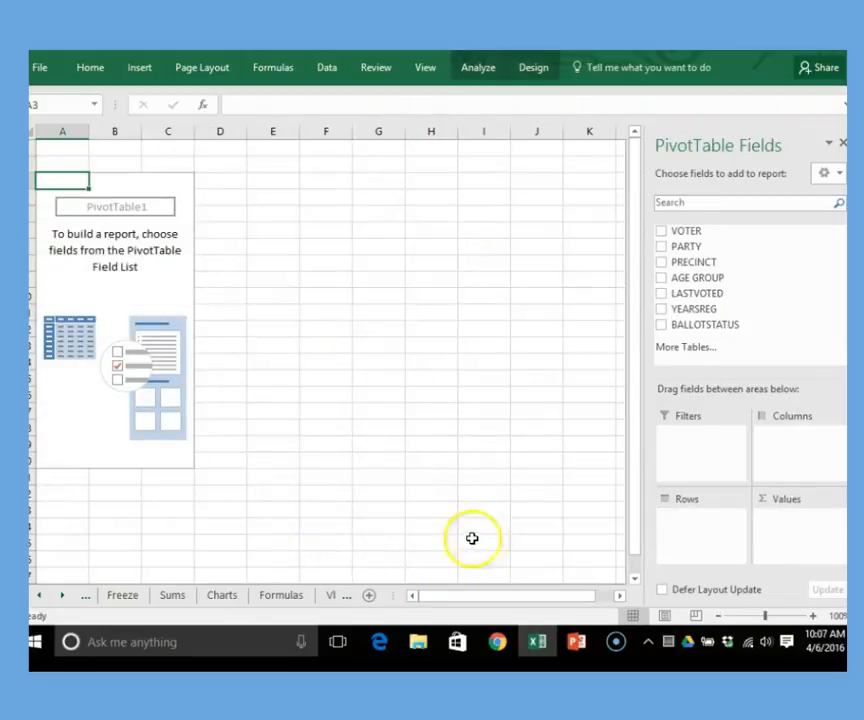
Add PARTY and LASTVOTED as row fields in the new pivot table and AGE GROUP as a count in the values.
left_click(669, 250)
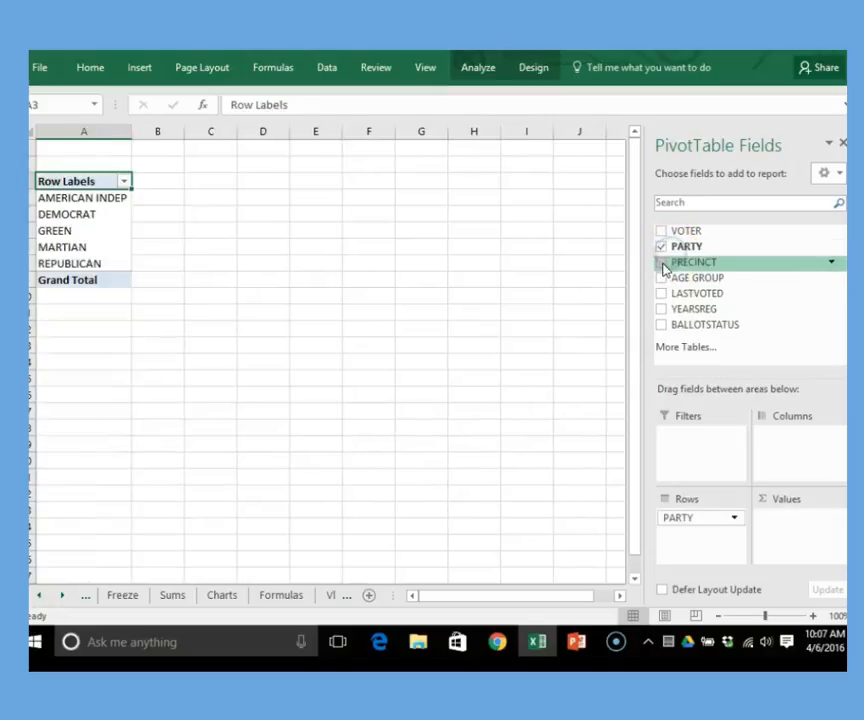
left_click(661, 278)
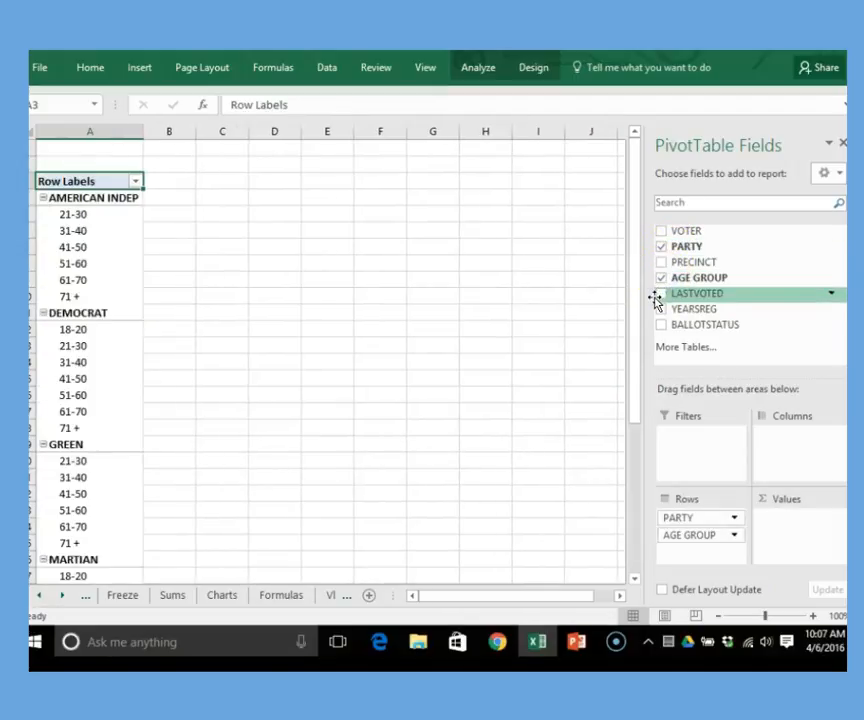
left_click(660, 294)
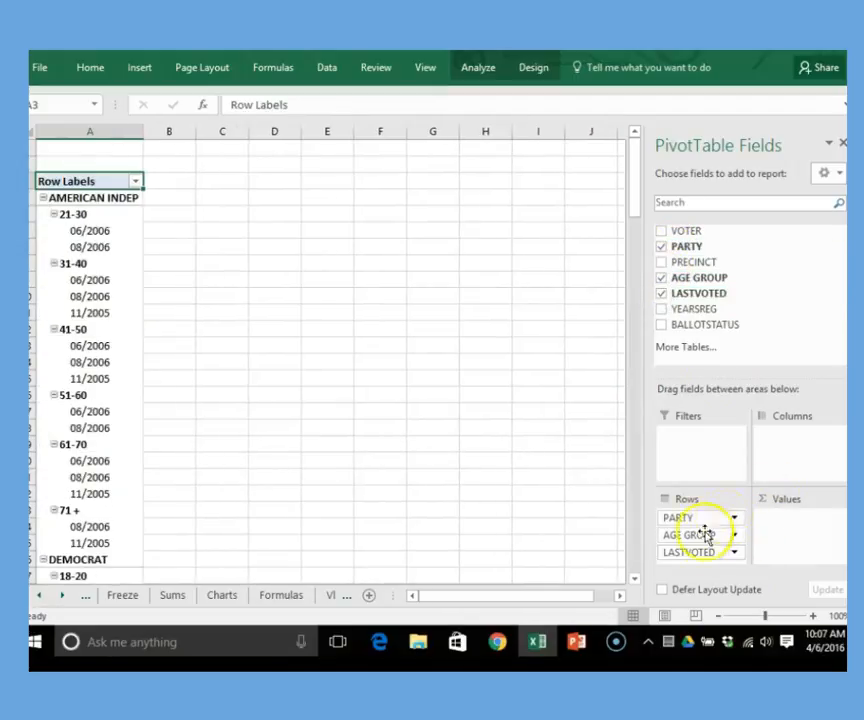
left_click_drag(700, 535, 783, 527)
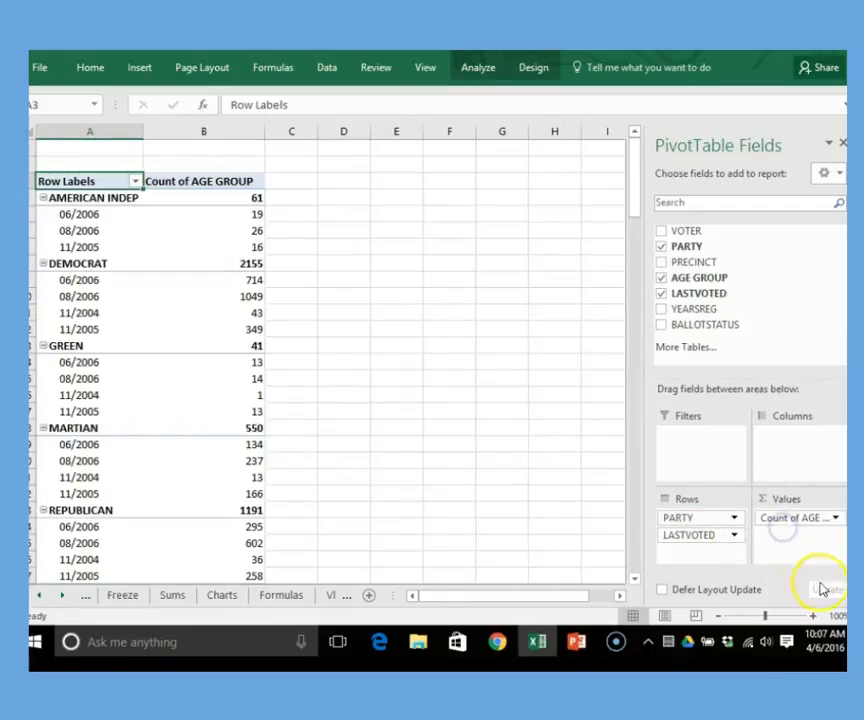
scroll(371, 367, "down", 1)
scroll(371, 367, "up", 1)
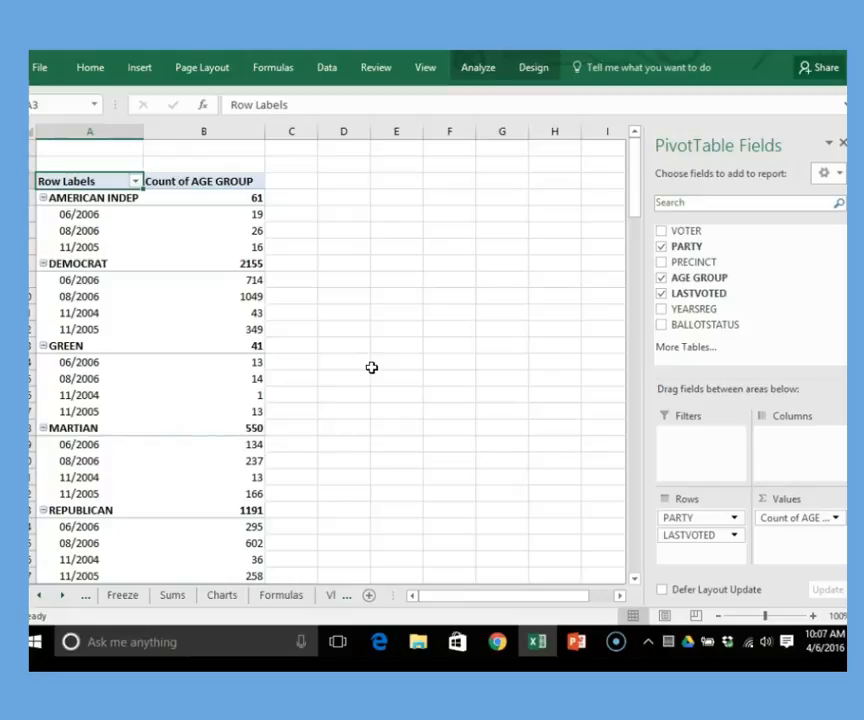
Deselect and reselect the new pivot table to bring back its field list, and look over the full report.
left_click(372, 366)
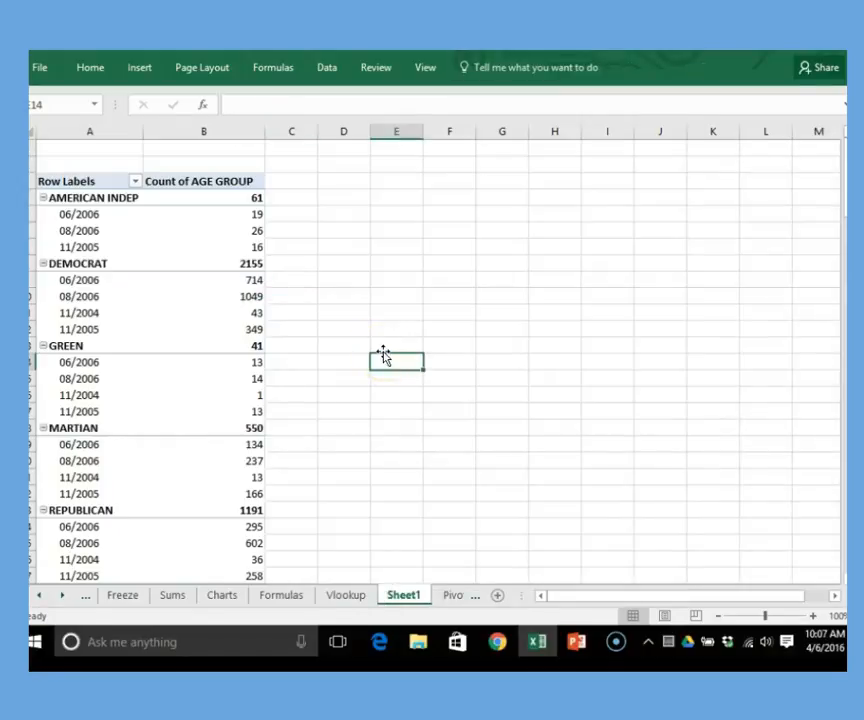
left_click(169, 336)
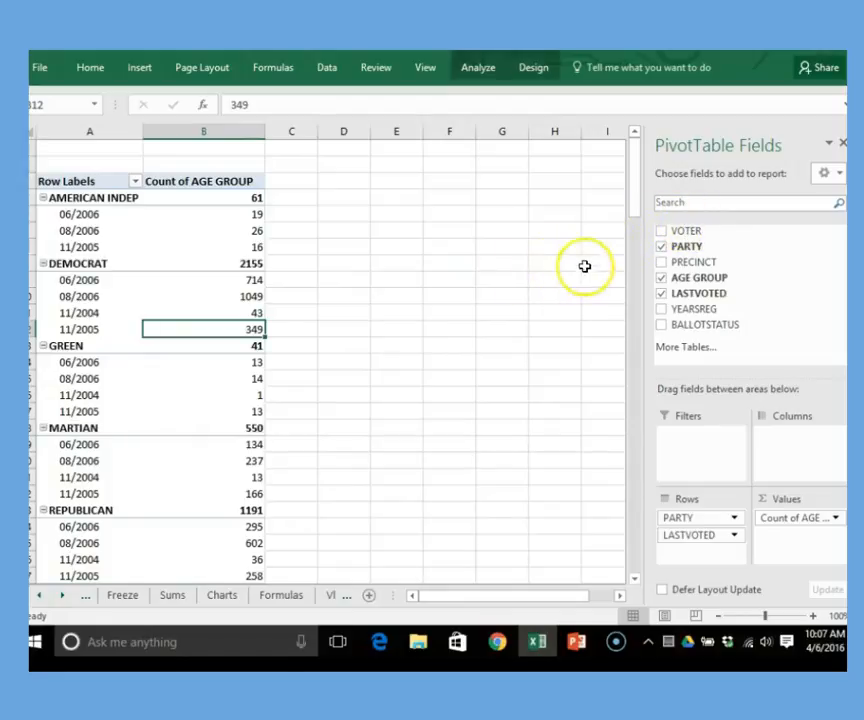
scroll(413, 307, "down", 10)
scroll(413, 307, "up", 10)
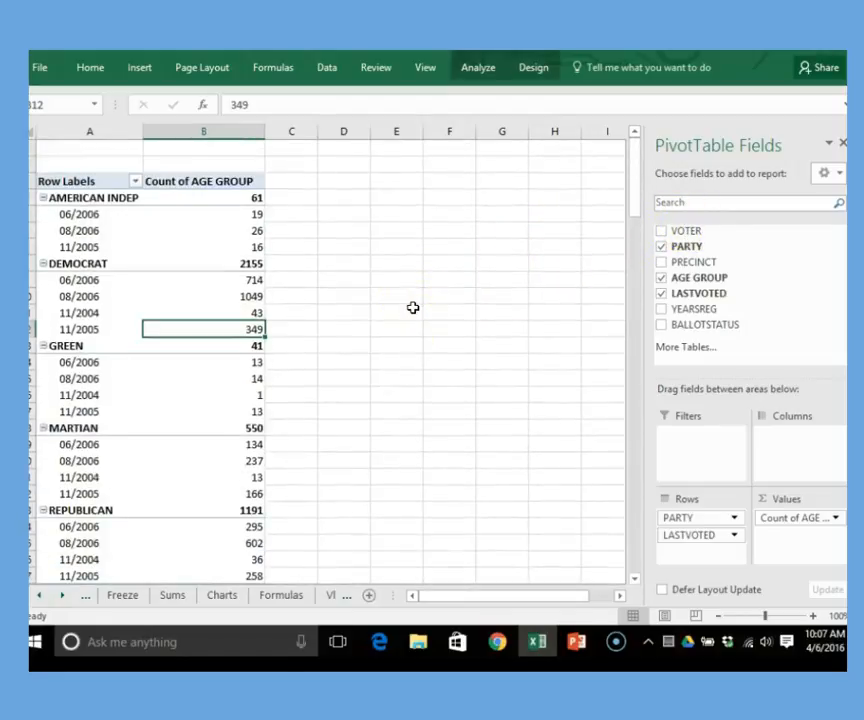
Go back to the Pivot Table worksheet containing the voter data.
left_click(332, 598)
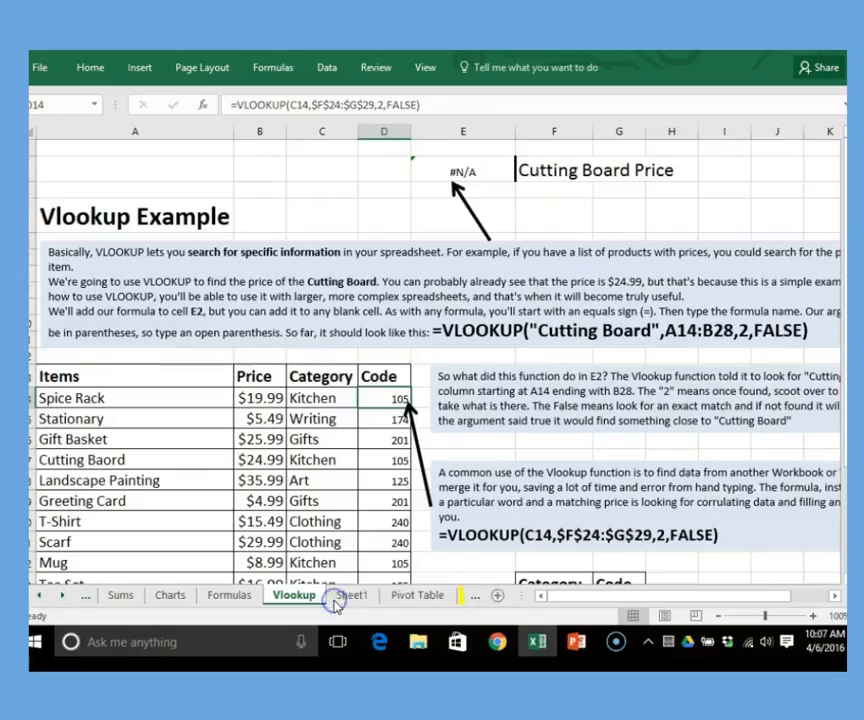
left_click(345, 600)
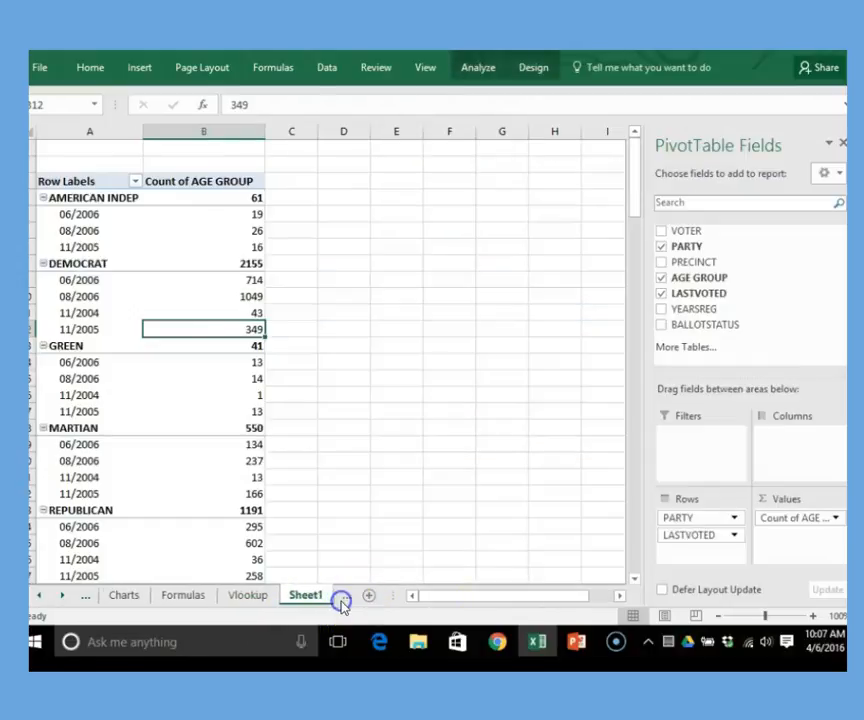
left_click(355, 598)
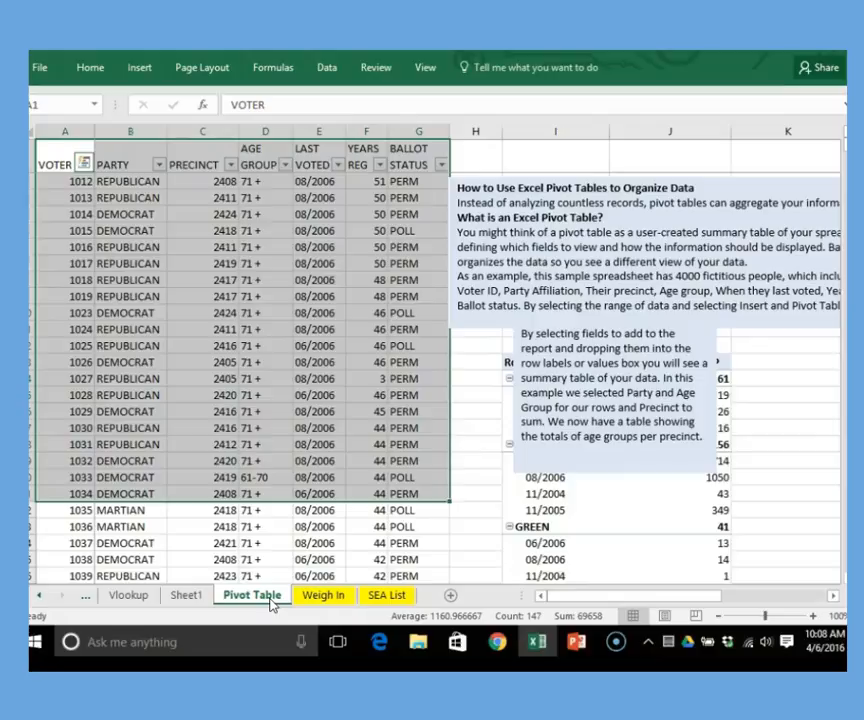
Move the explanatory text box off the original pivot table onto the voter data and review the uncovered table.
left_click(485, 493)
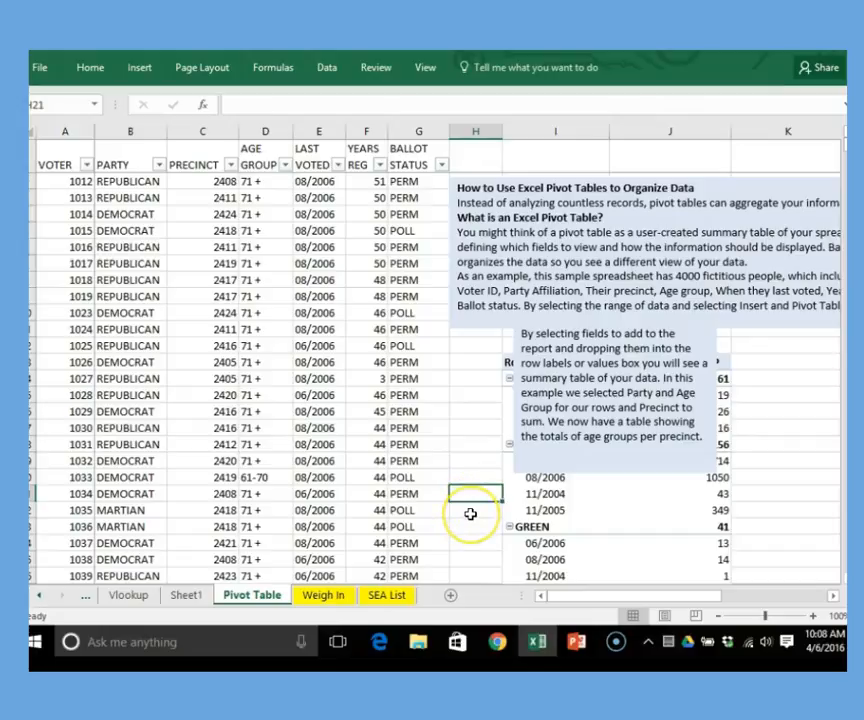
left_click(574, 397)
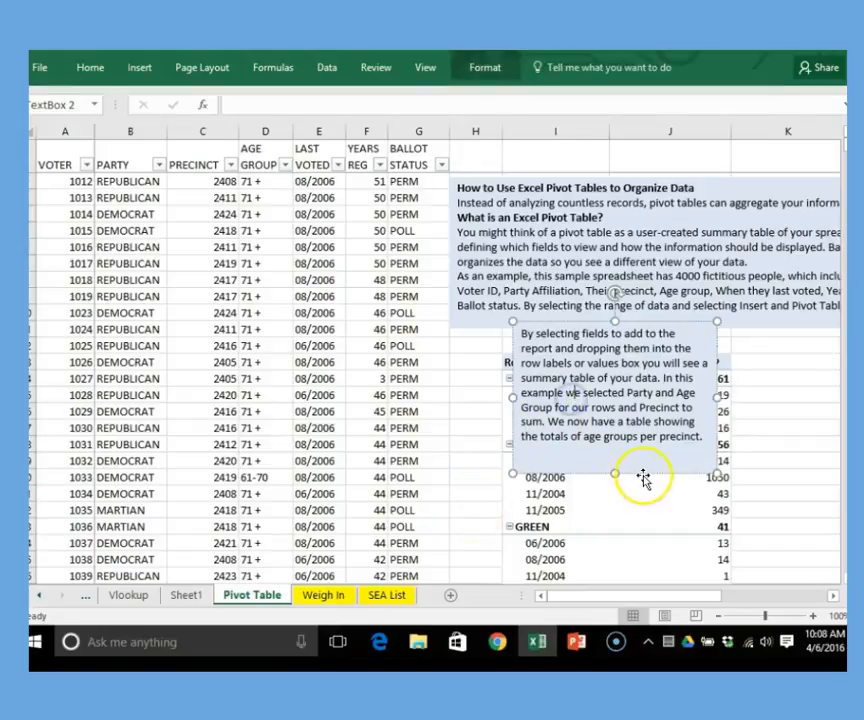
left_click_drag(646, 476, 344, 503)
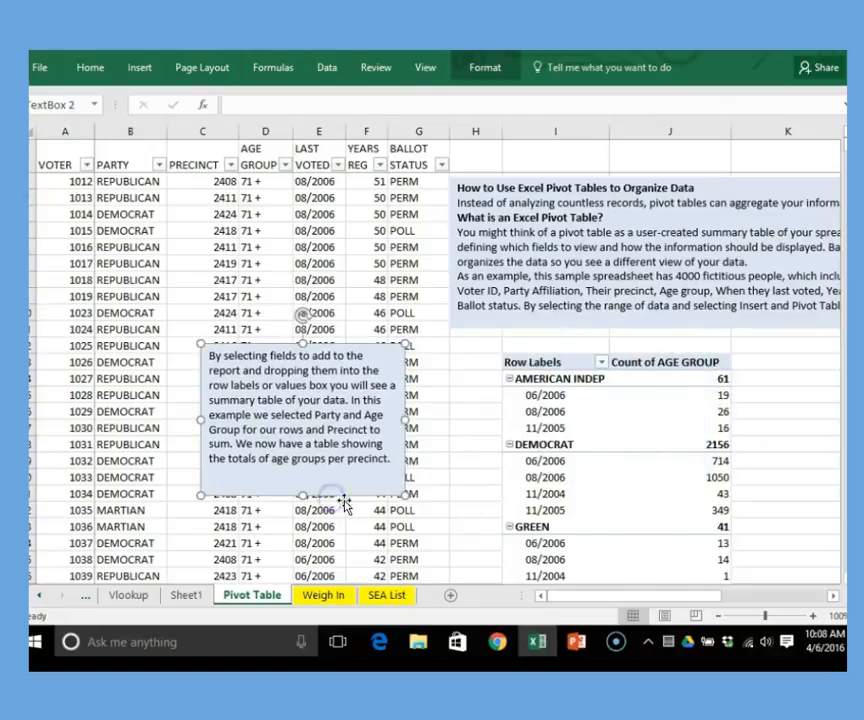
scroll(415, 496, "down", 10)
scroll(415, 496, "up", 8)
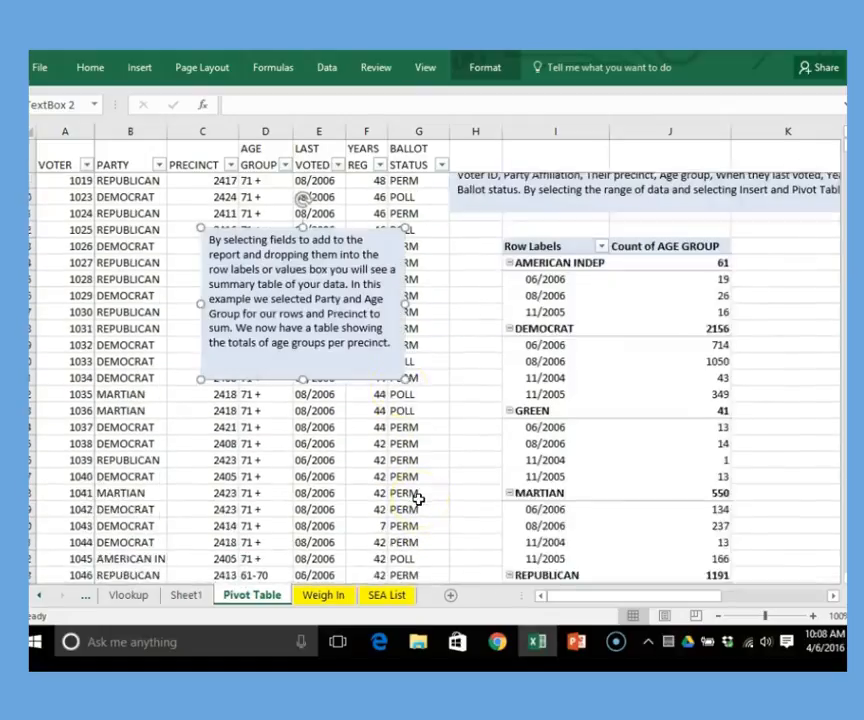
scroll(418, 498, "up", 2)
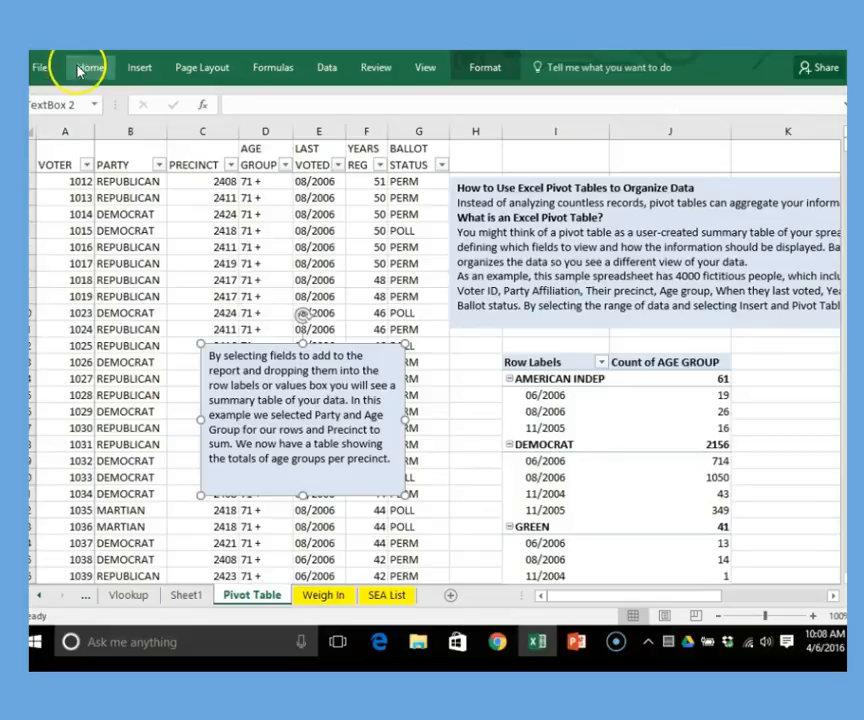
left_click(142, 67)
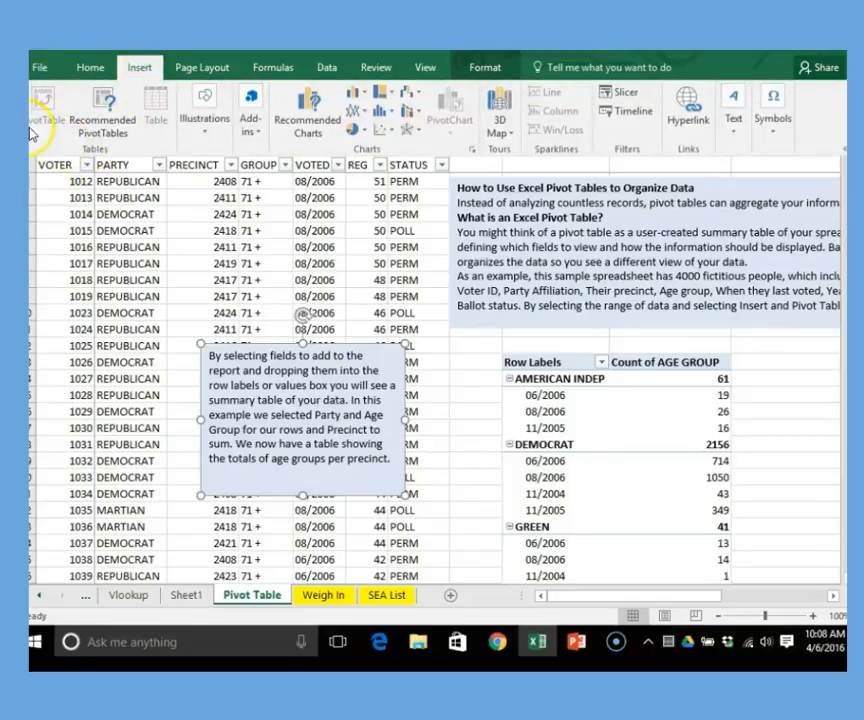
left_click(463, 372)
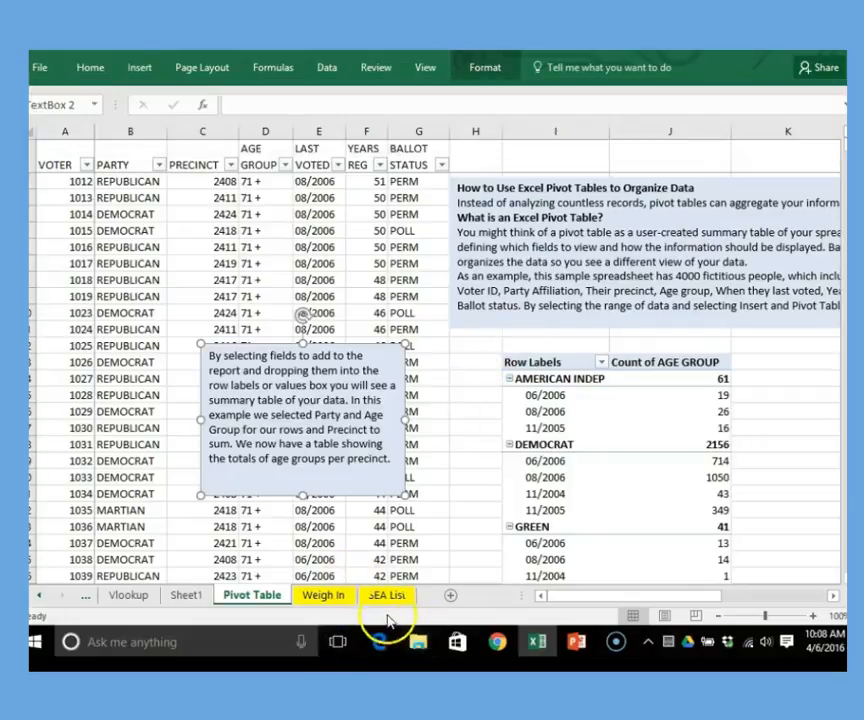
Open the Weigh In worksheet and review the weekly weight-loss table and the Winner of the Week summaries below it.
left_click(324, 598)
scroll(625, 150, "up", 7)
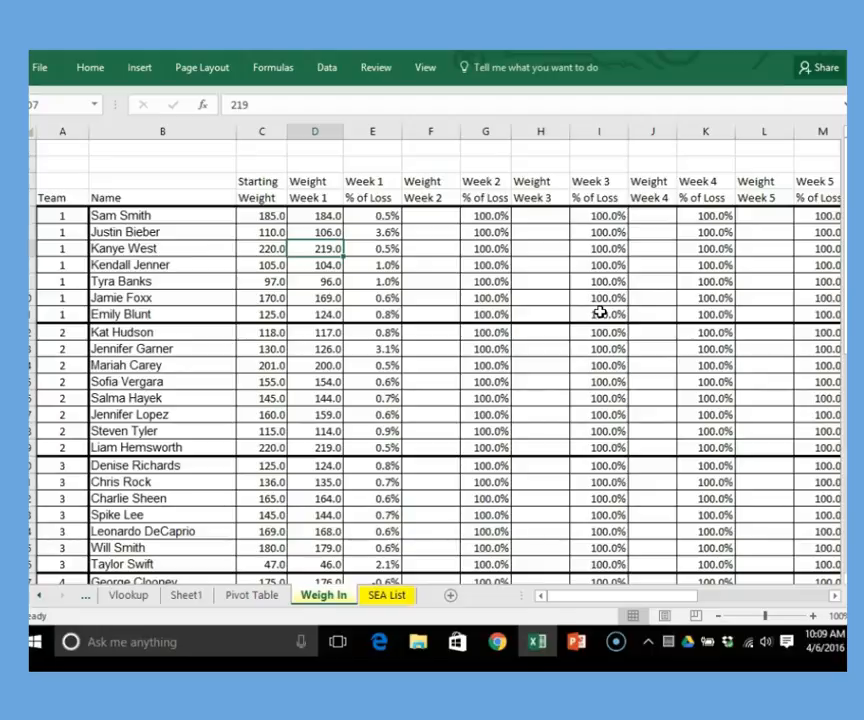
scroll(598, 315, "down", 10)
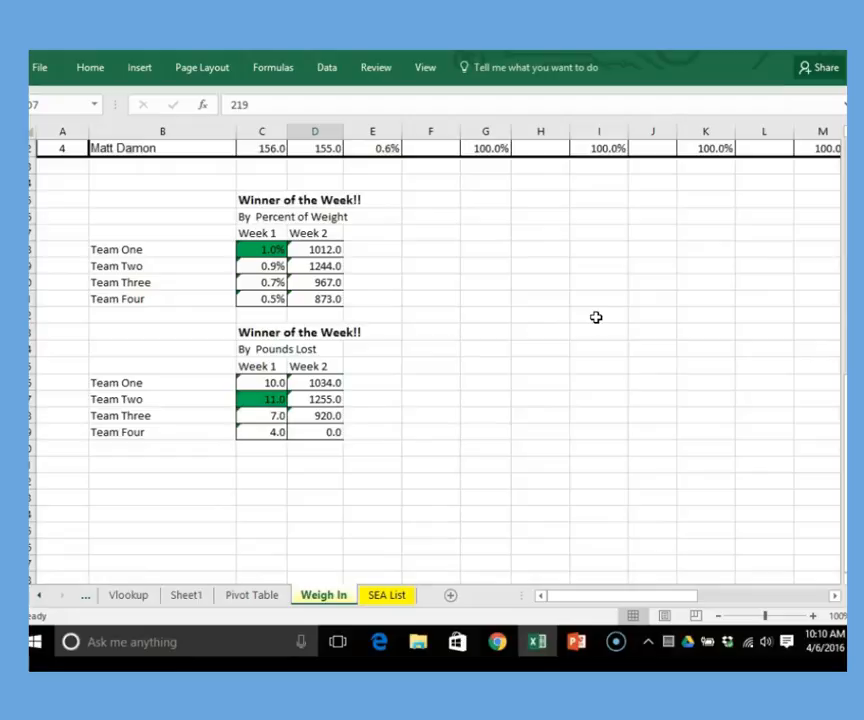
left_click(578, 388)
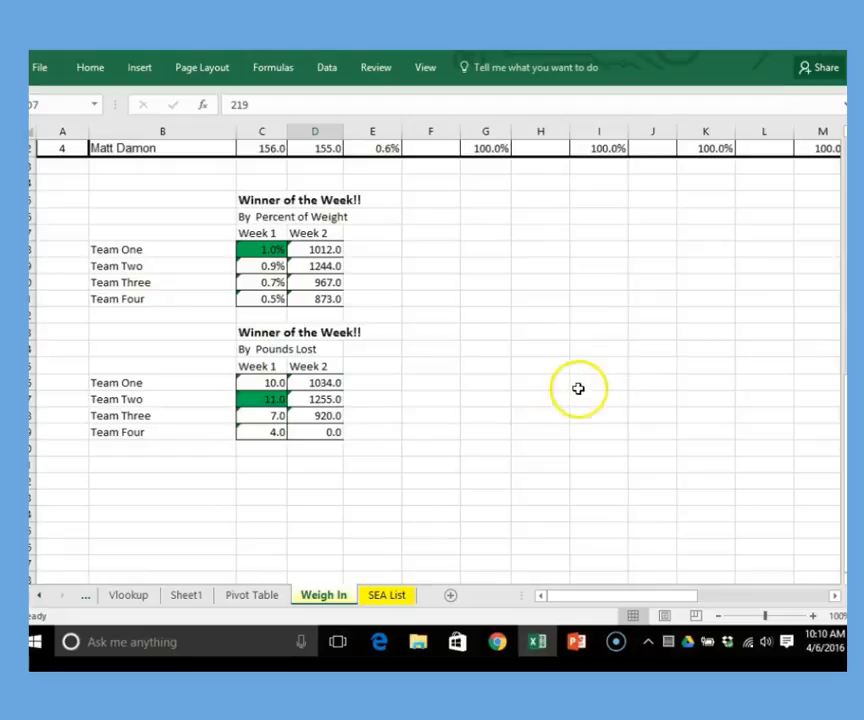
scroll(577, 388, "up", 10)
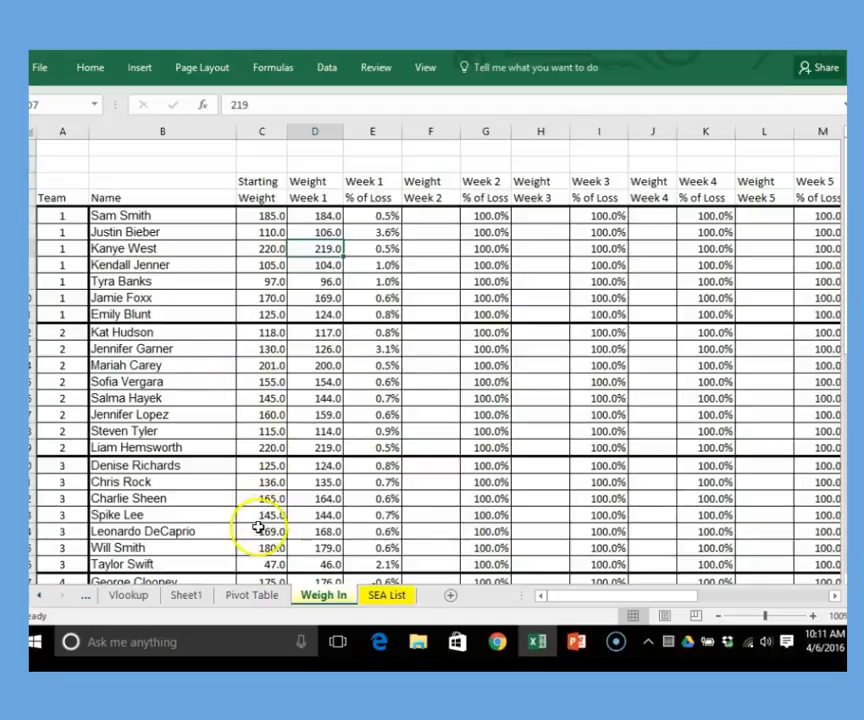
scroll(256, 528, "down", 9)
scroll(256, 528, "down", 2)
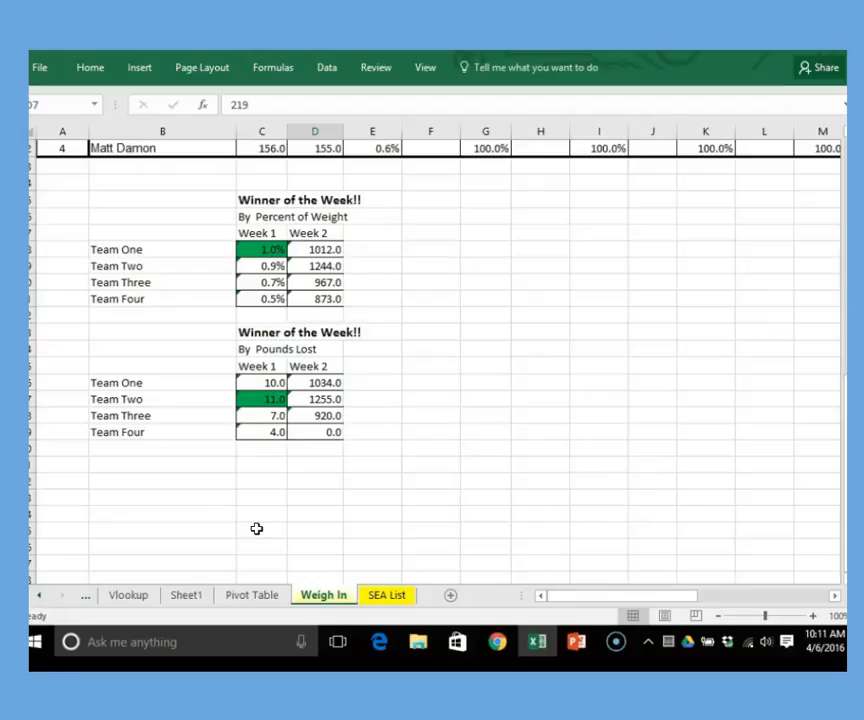
Open the SEA List worksheet and compare the source names in A2 and B2 with the name-reversing MID formula in D2.
left_click(384, 596)
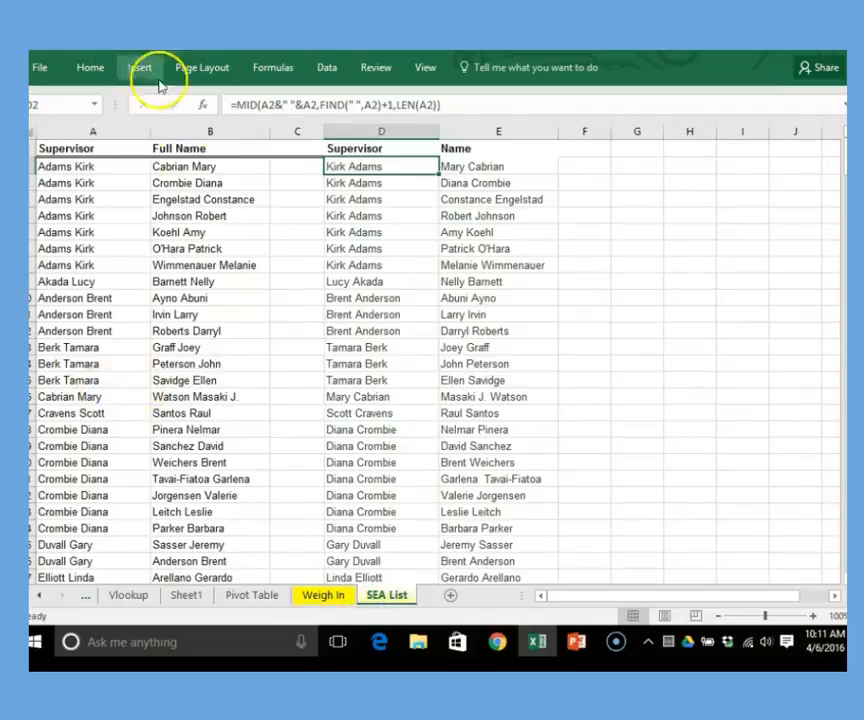
left_click(80, 167)
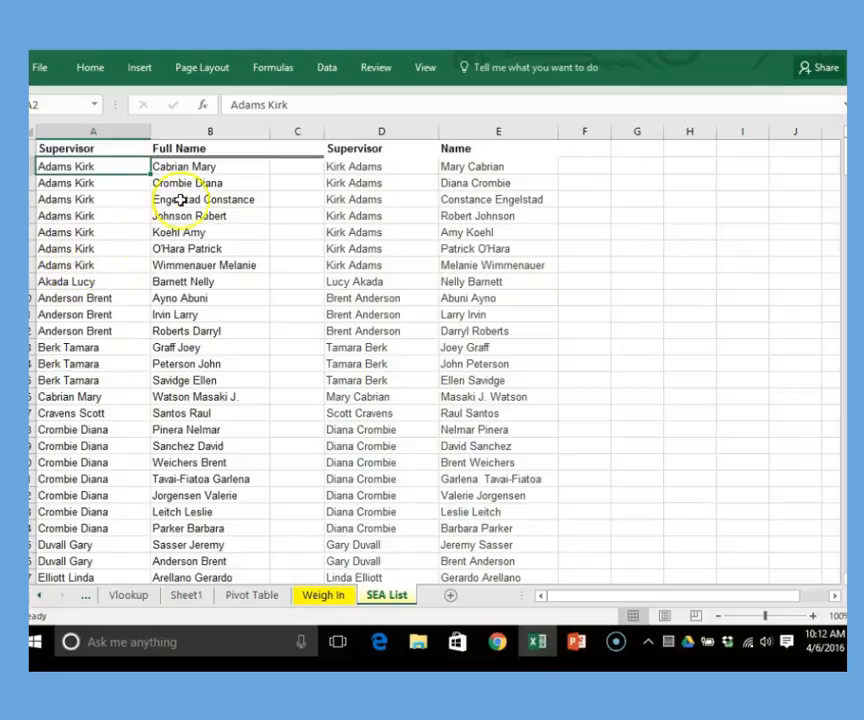
left_click(212, 167)
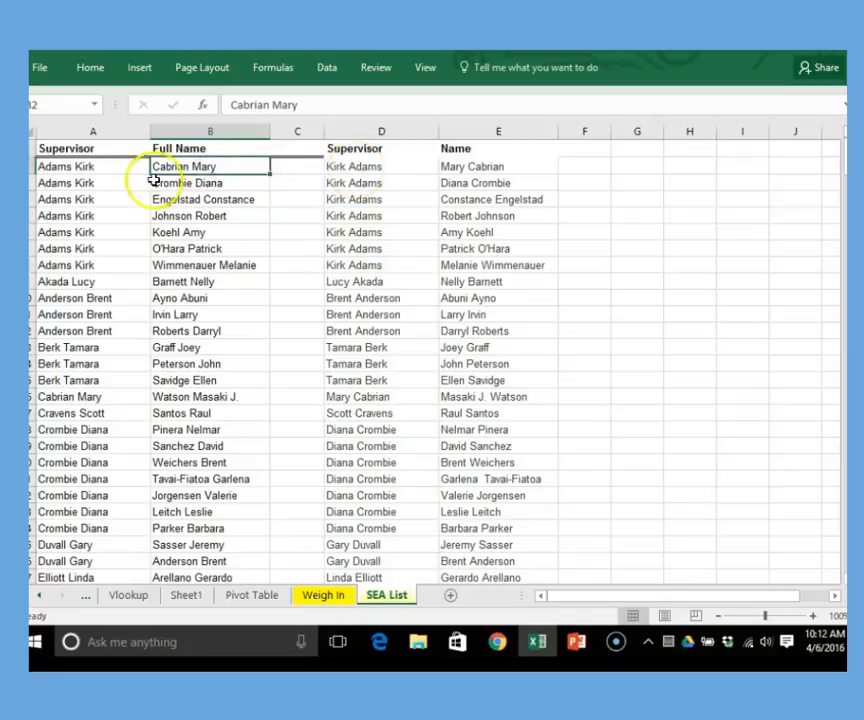
left_click(339, 169)
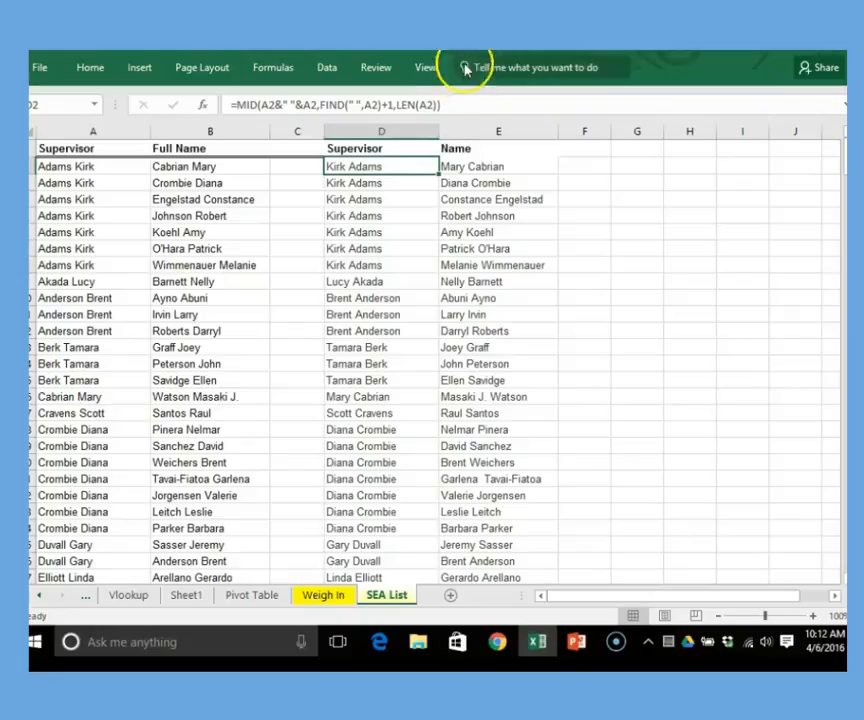
left_click(464, 106)
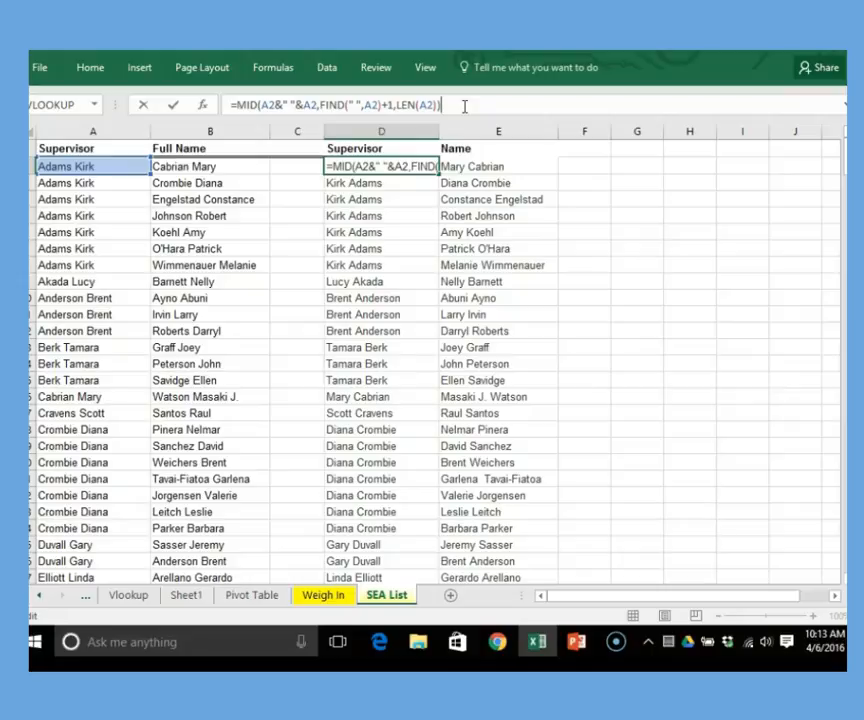
key("Return")
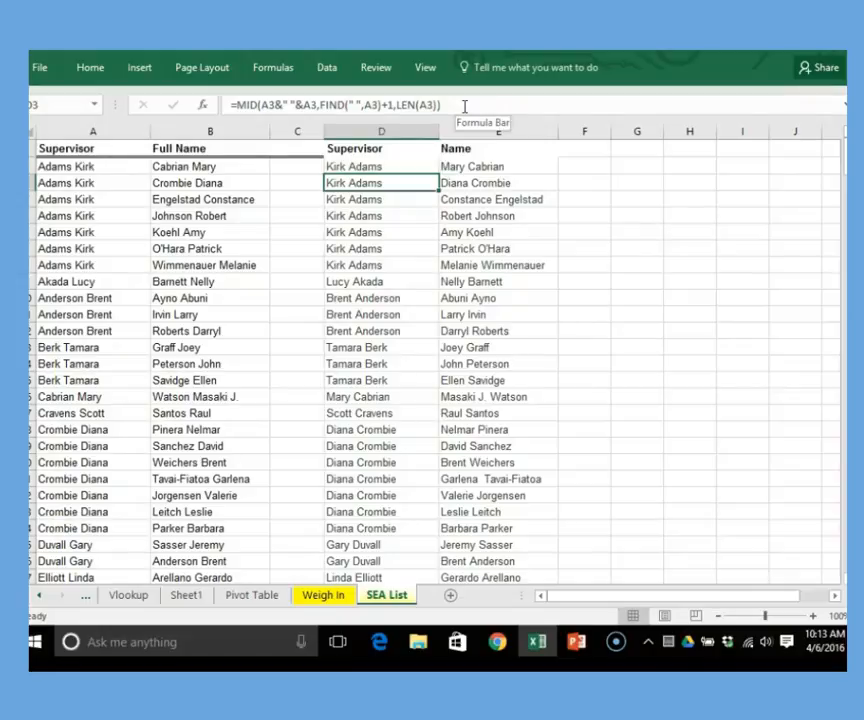
Examine the name-reversing MID formulas down the Name column from E2 to E14.
key("Up")
key("Right")
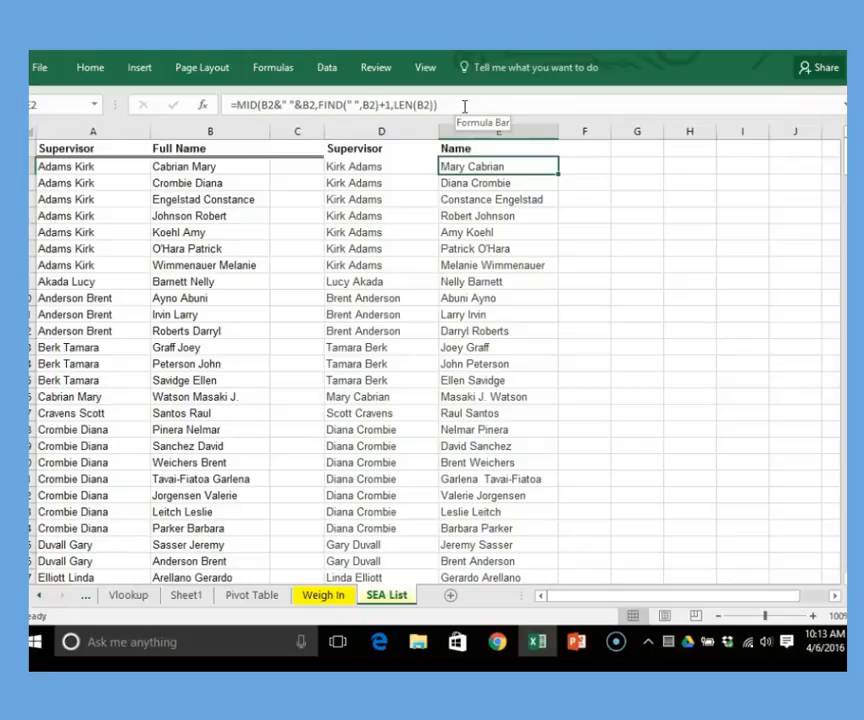
key("Down")
key("Down")
key("Down")
key("Down")
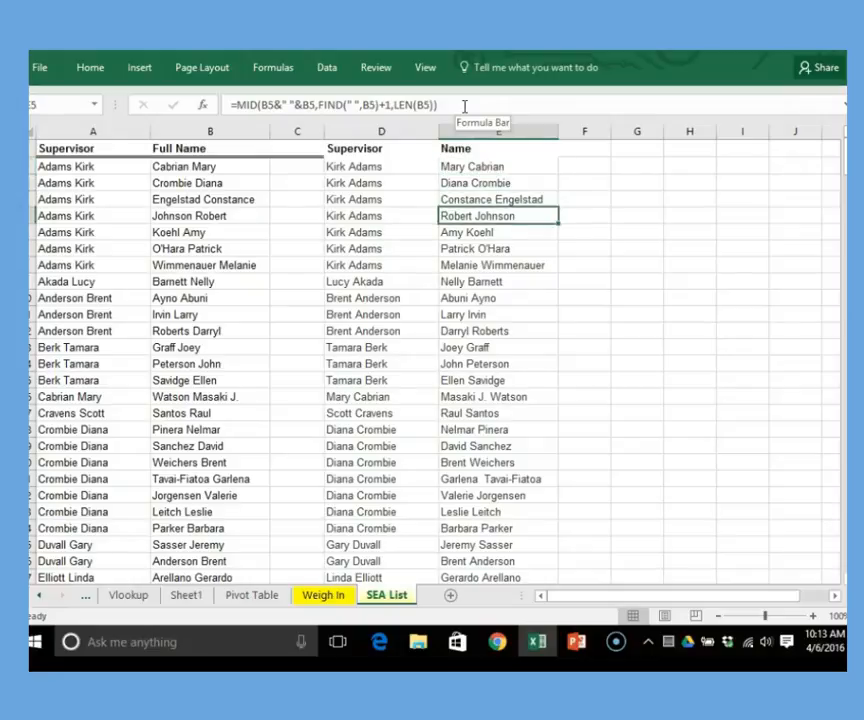
key("Down")
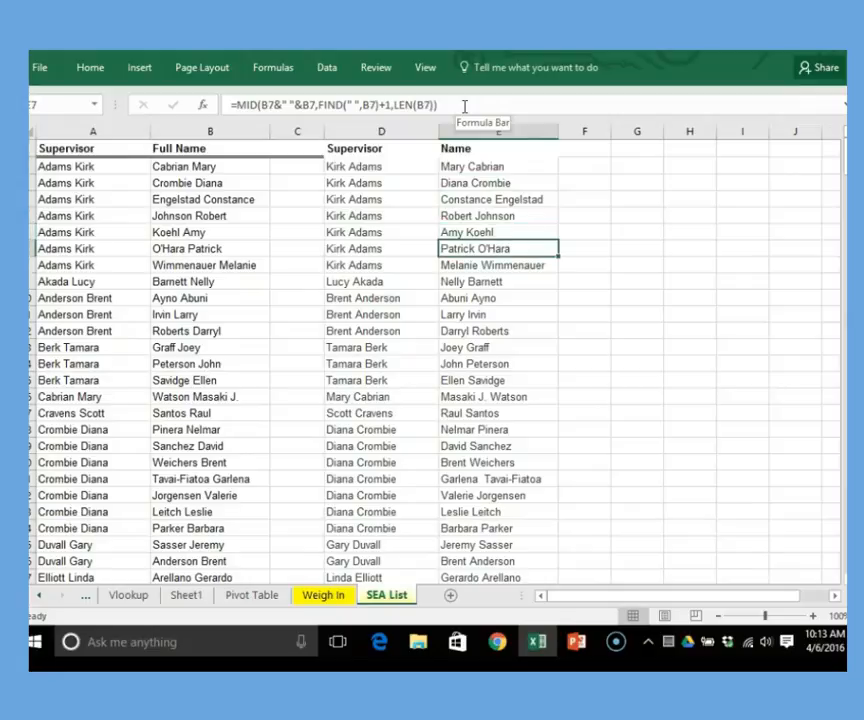
key("Down")
key("Down")
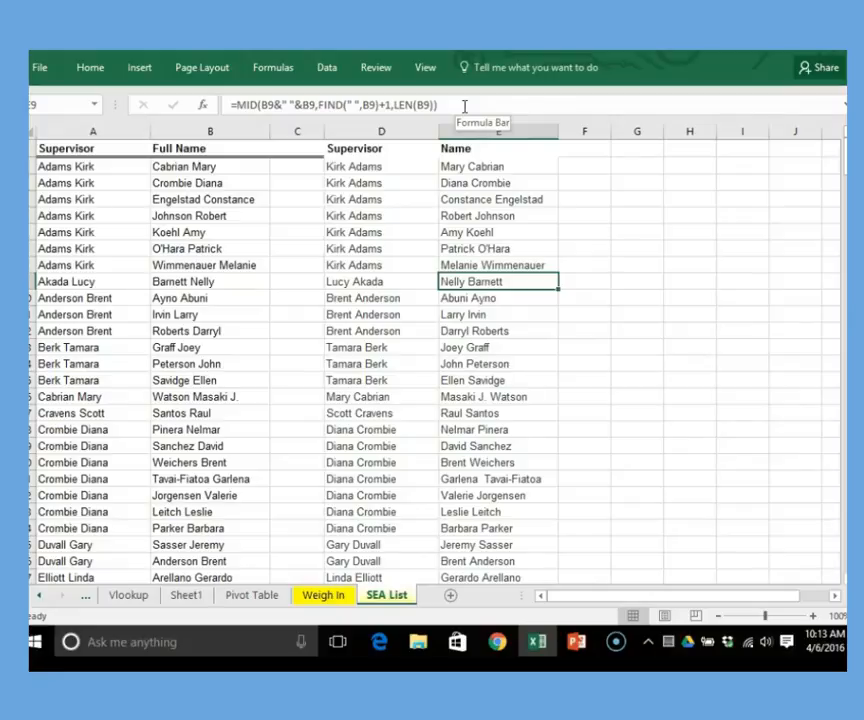
key("Down")
key("Down")
key("Down")
key("Down")
key("Down")
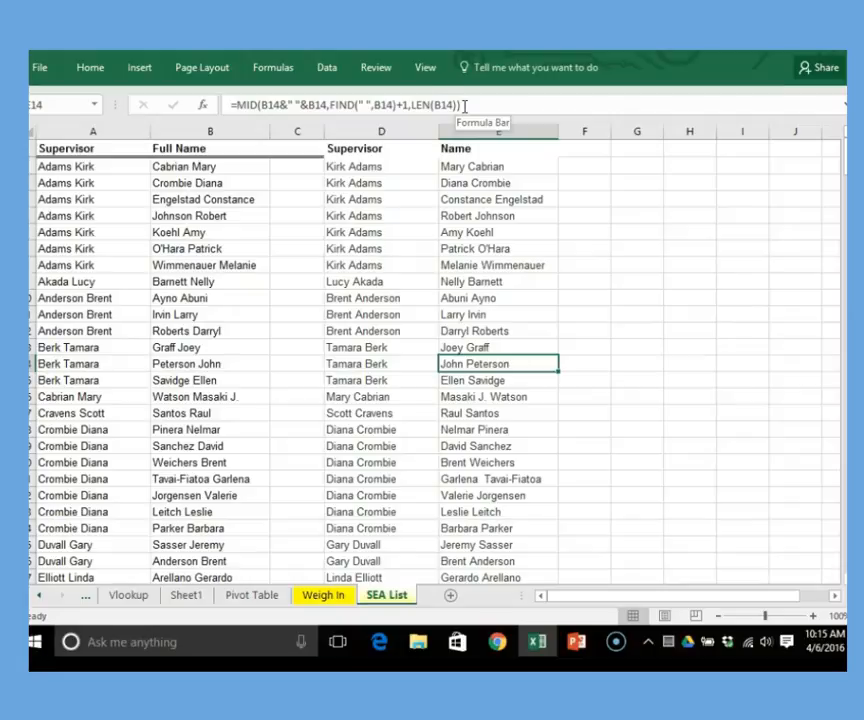
Return to the Pivot Table worksheet and select a value cell in the pivot table to show its field list.
left_click(251, 596)
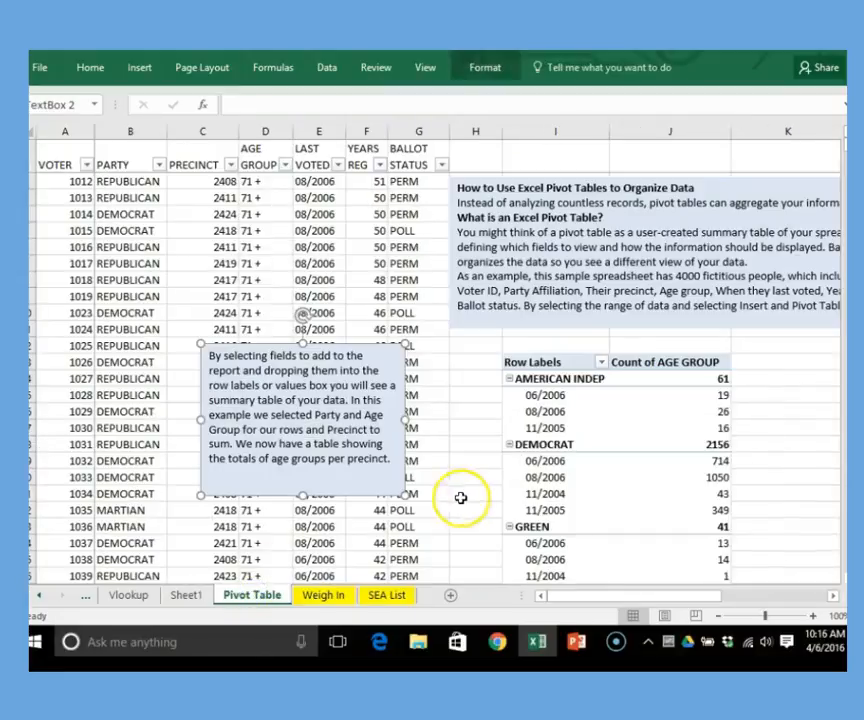
left_click(615, 428)
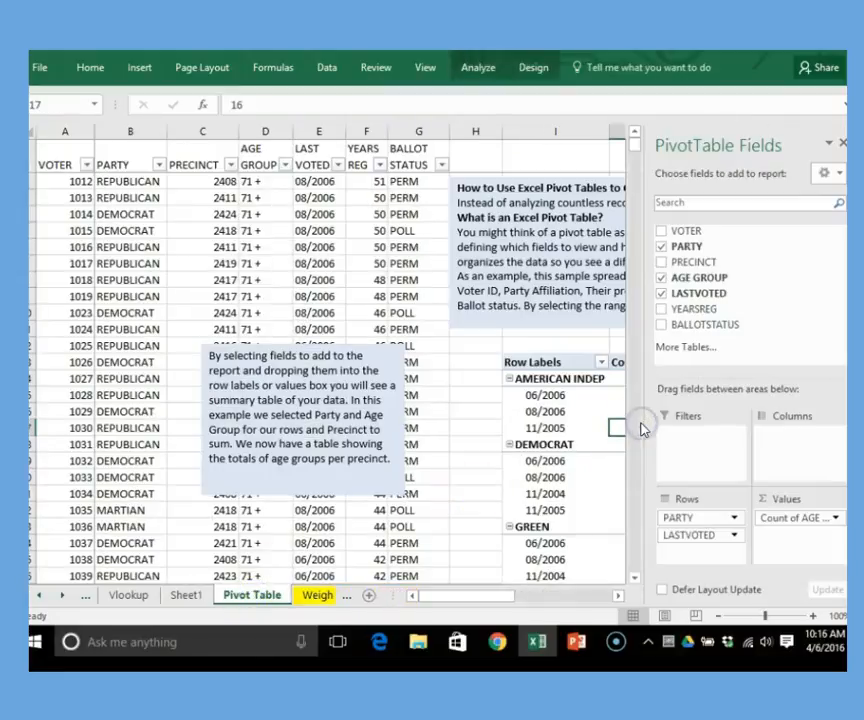